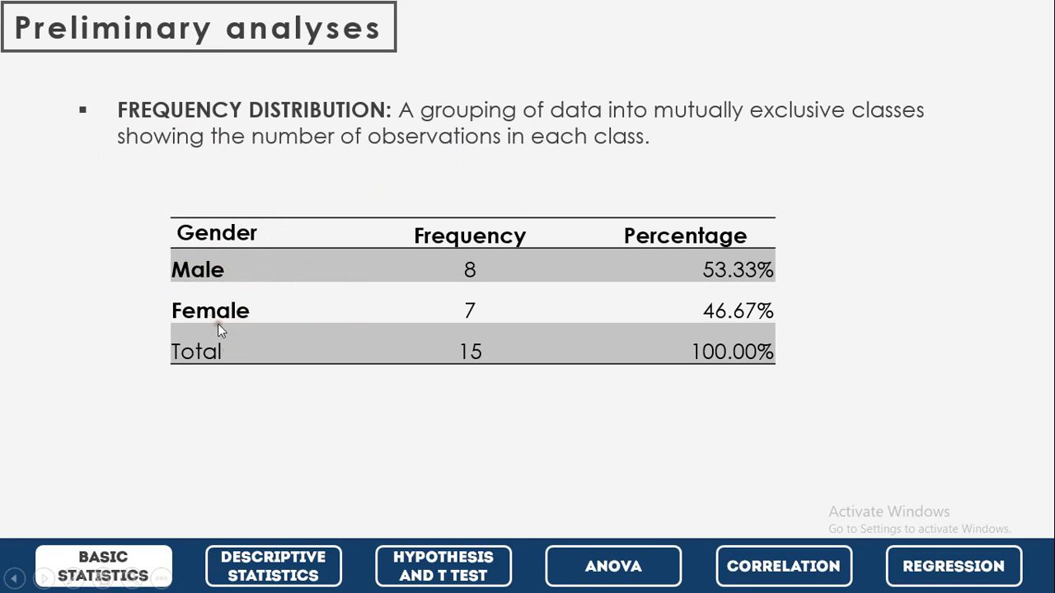
Advance the slideshow past the gender pie chart to the bar chart slide (Male 8, Female 7).
left_click(192, 242)
left_click(584, 321)
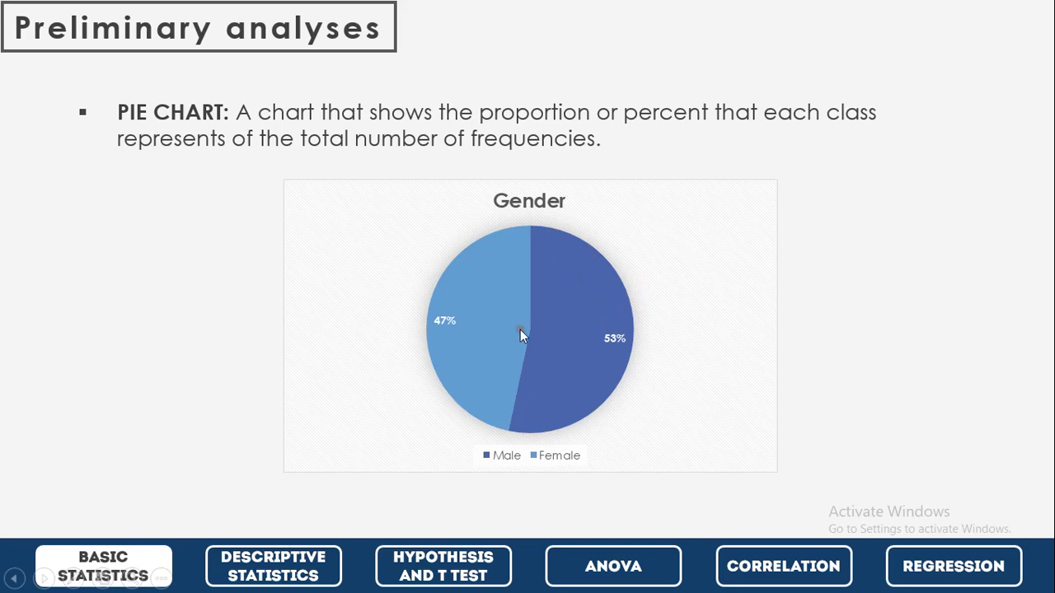
left_click(546, 327)
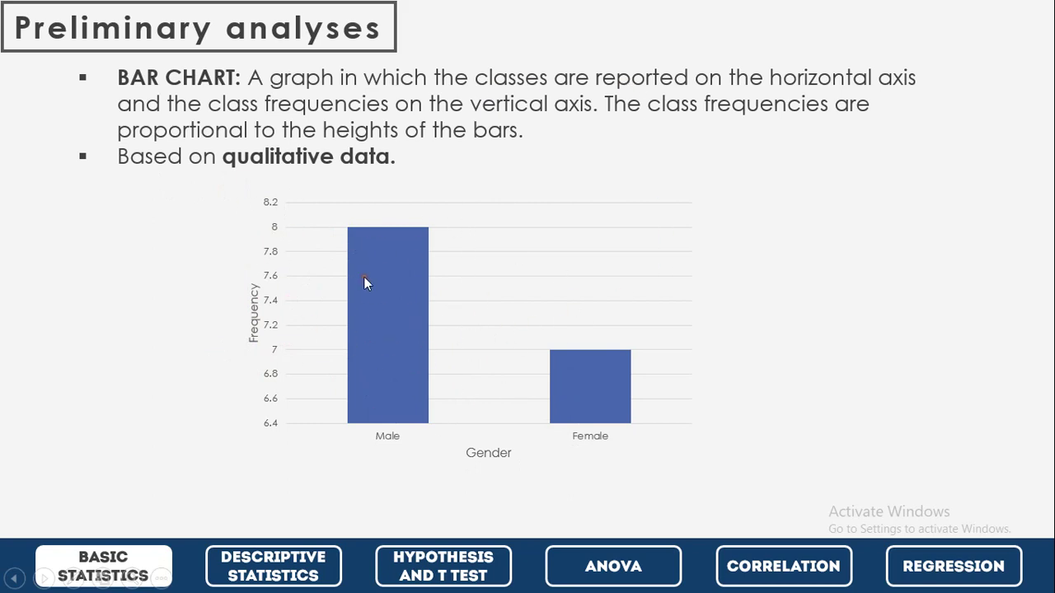
Step past the CGPA histogram and Excel intro slides, then end the slideshow.
left_click(426, 428)
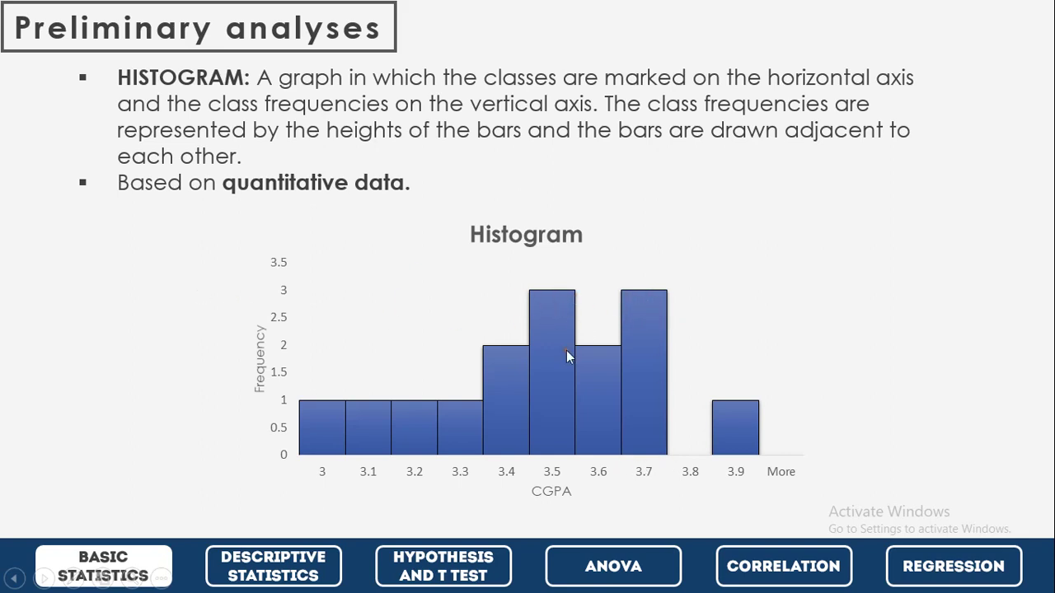
left_click(414, 332)
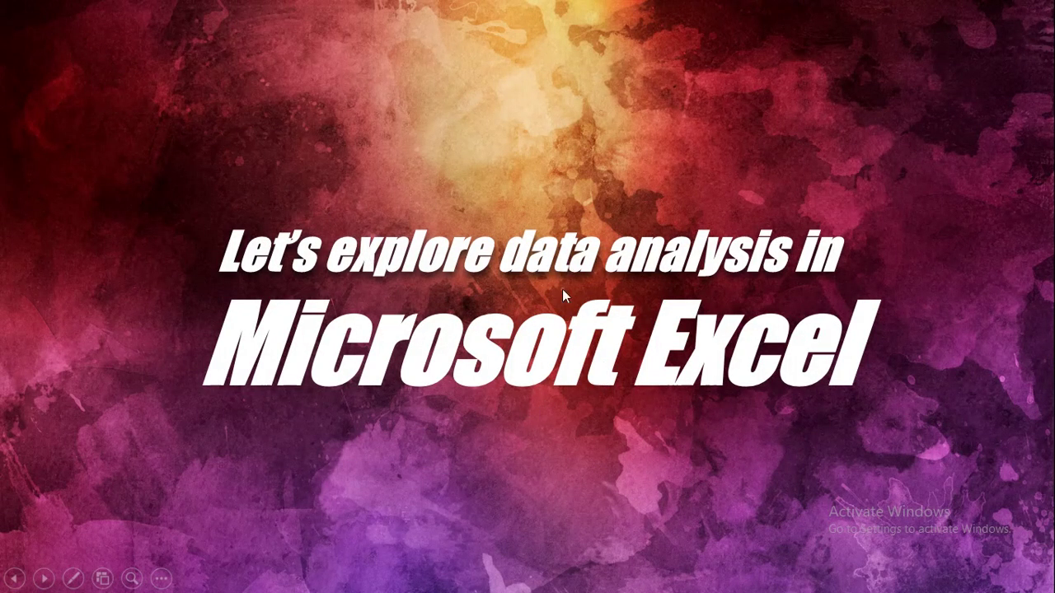
key("Escape")
Switch to the _Data set workbook and review the ID, Gender and gender-coding columns.
left_click(588, 577)
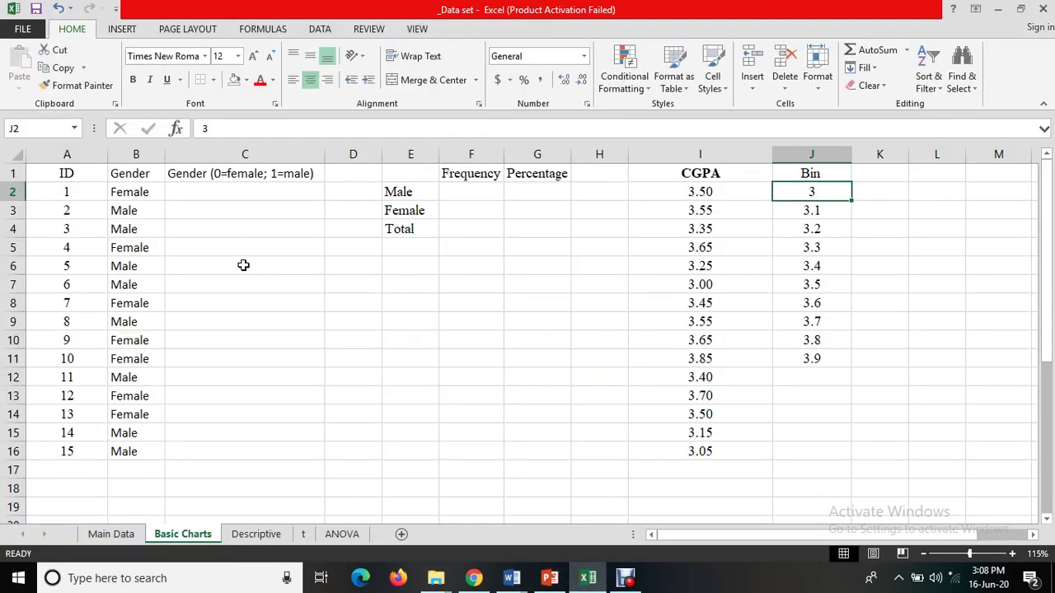
left_click(69, 155)
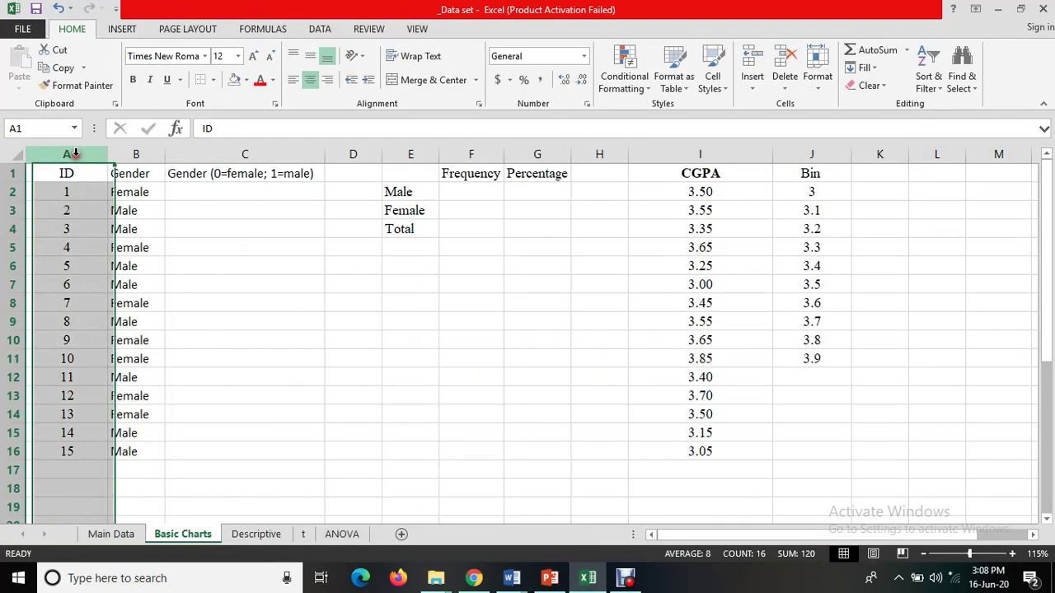
left_click(70, 231)
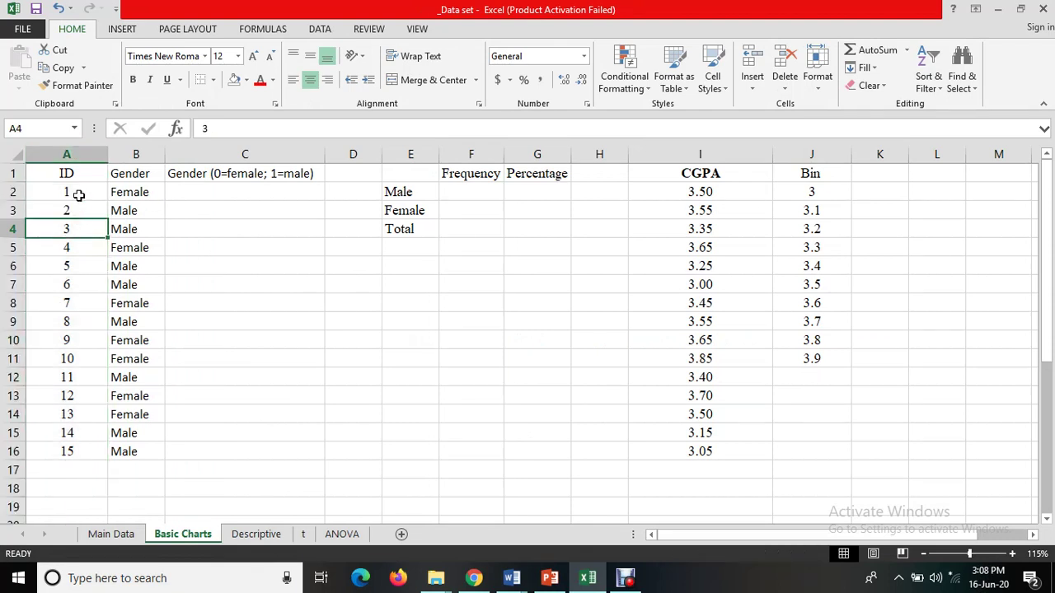
left_click(71, 360)
left_click(146, 171)
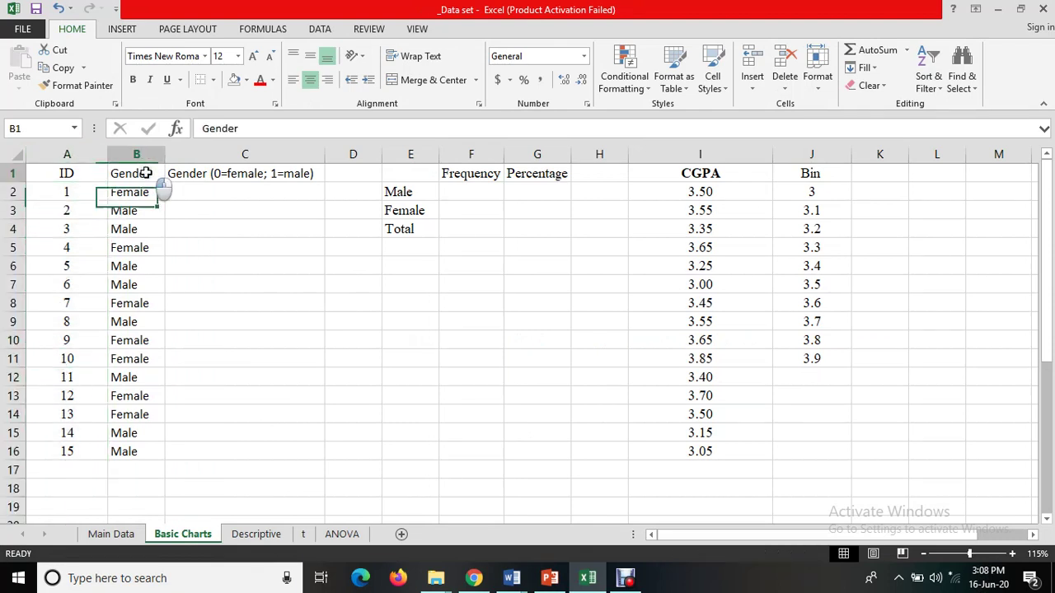
left_click(218, 176)
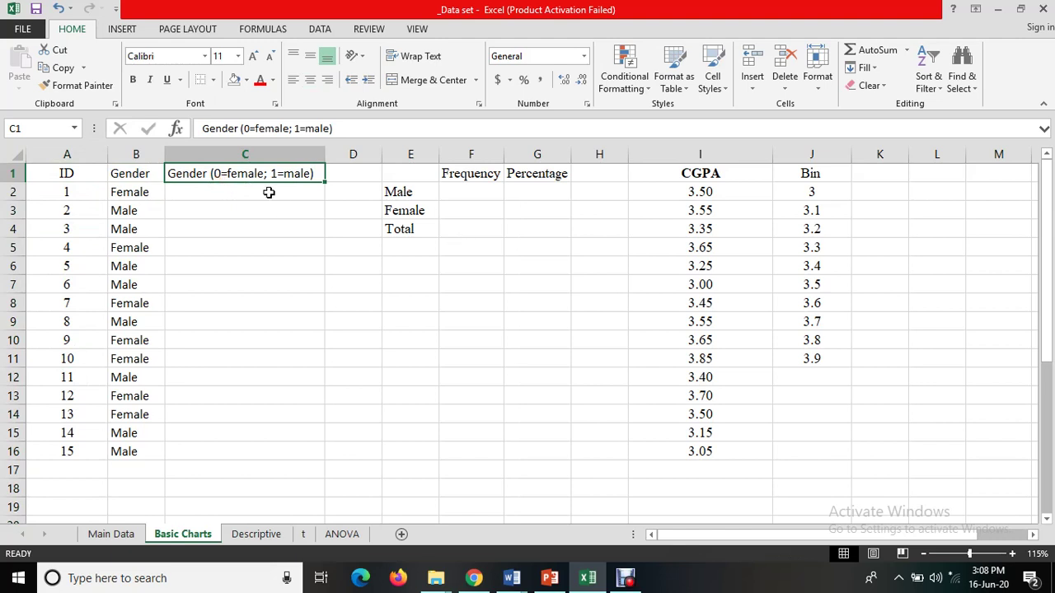
Select the gender entries B2:B16, then settle on C2 under the 0=female; 1=male heading.
left_click_drag(141, 196, 160, 454)
mouse_move(160, 243)
left_mouse_down()
mouse_move(139, 192)
mouse_move(145, 454)
left_mouse_up()
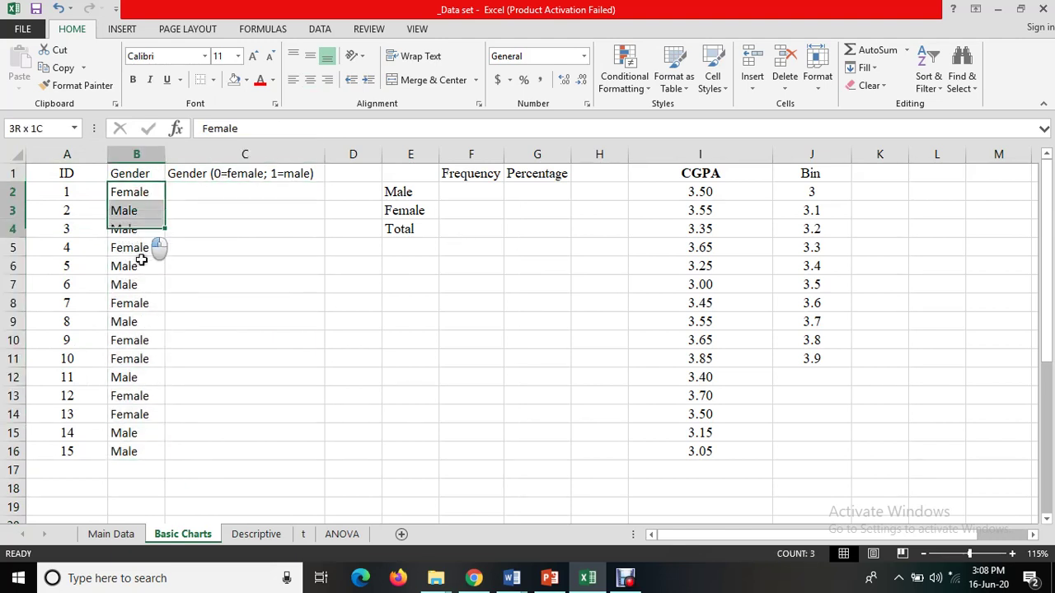
left_click(216, 193)
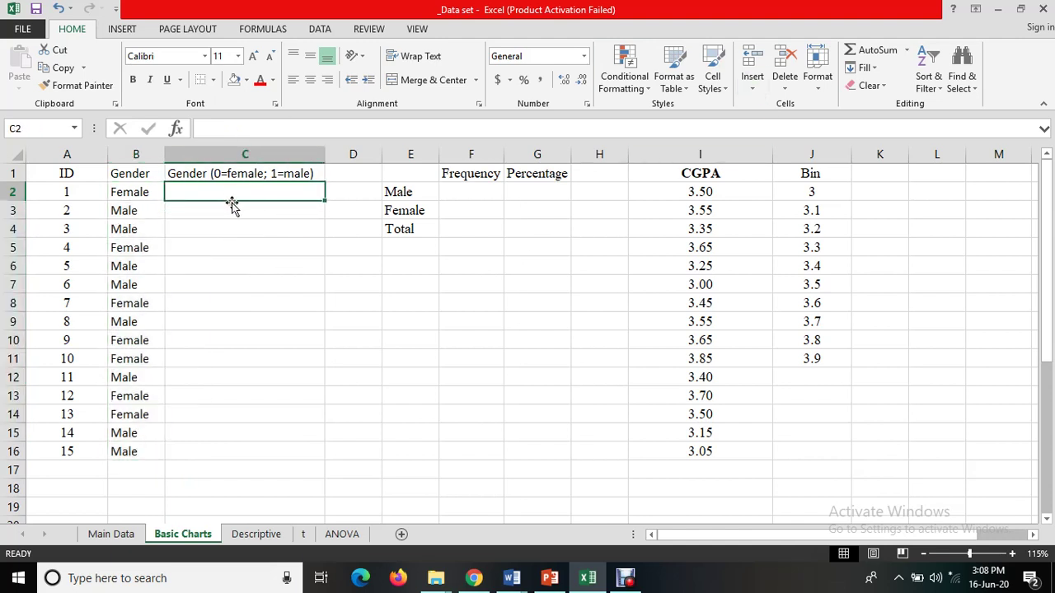
left_click(154, 192)
left_click(144, 211)
left_click(153, 196)
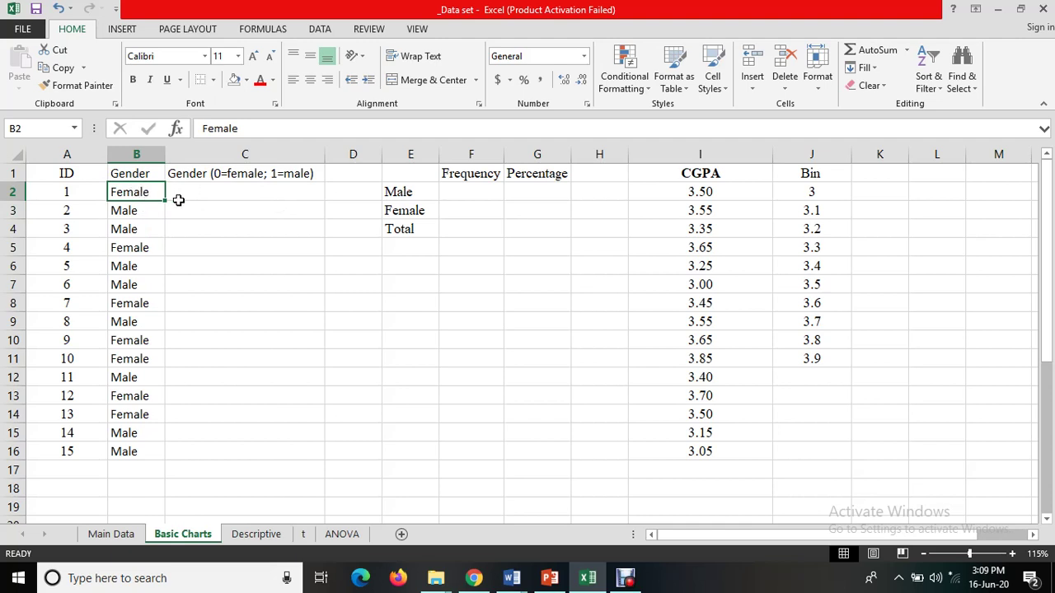
left_click(236, 194)
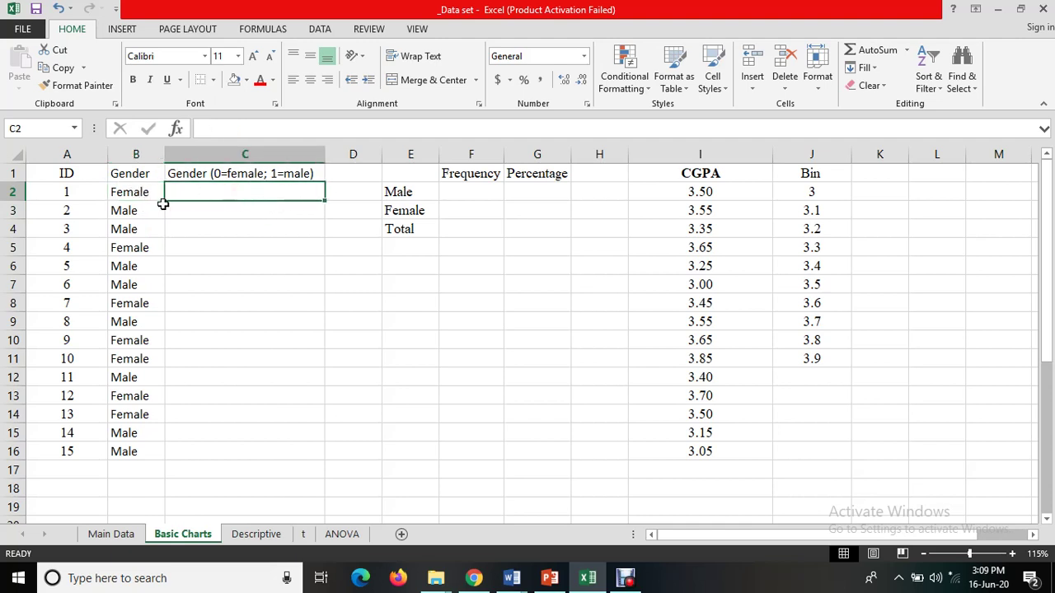
left_click_drag(132, 196, 129, 452)
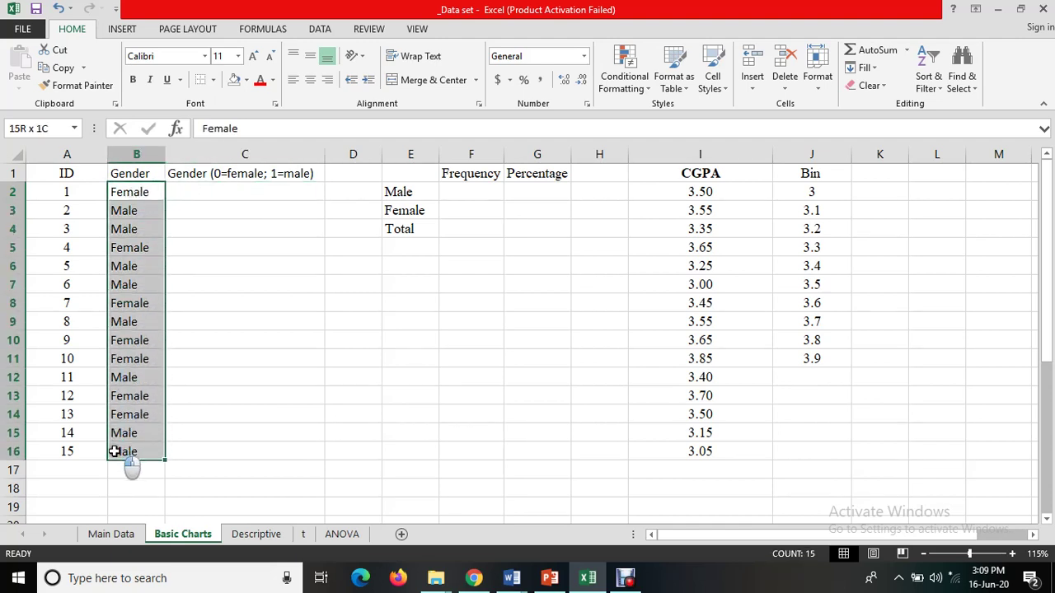
left_click_drag(218, 238, 223, 193)
left_click(231, 191)
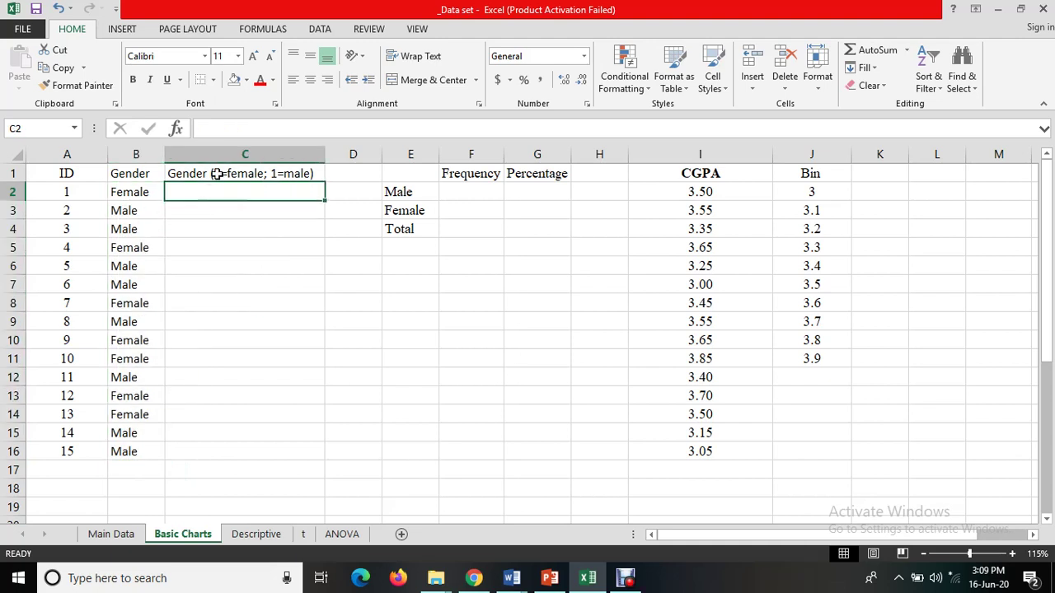
left_click(249, 174)
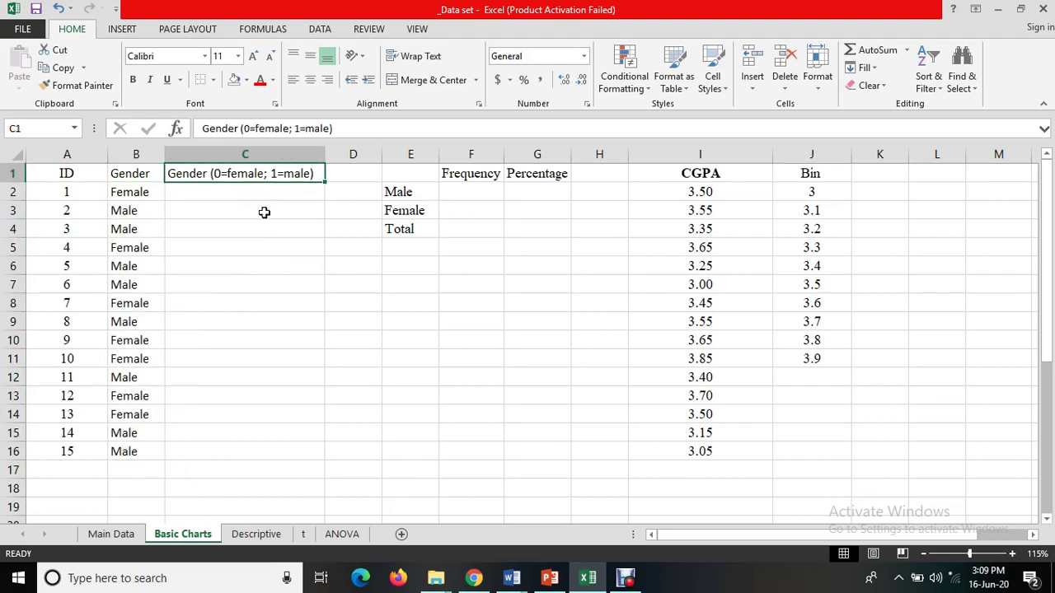
left_click(247, 195)
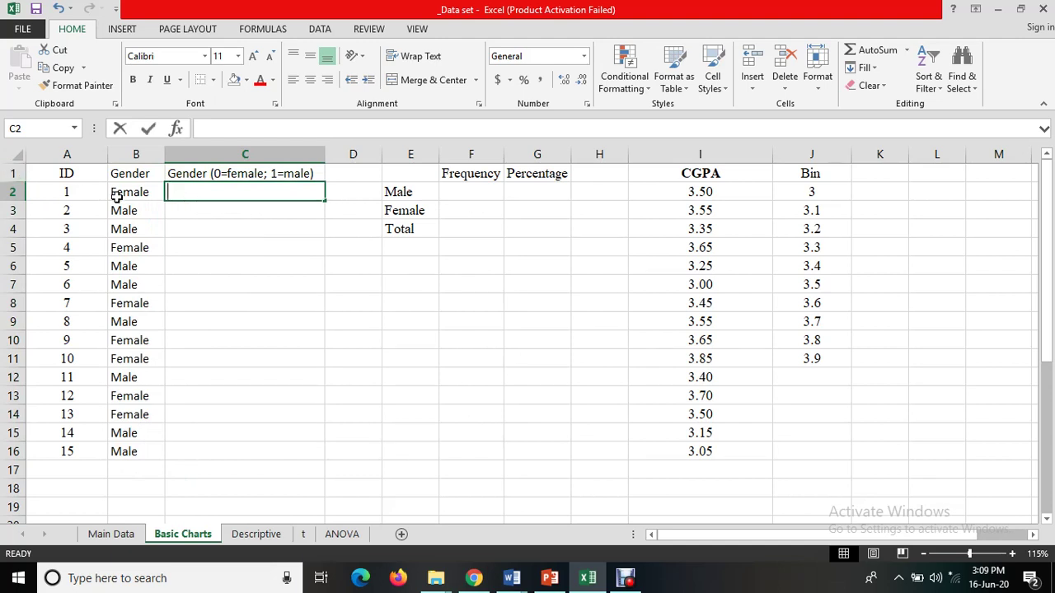
Try sample codes 0 and 1 in C2:C3, then clear them.
type("0")
left_click(213, 215)
type("1")
key("Return")
left_click_drag(233, 195, 239, 213)
key("Delete")
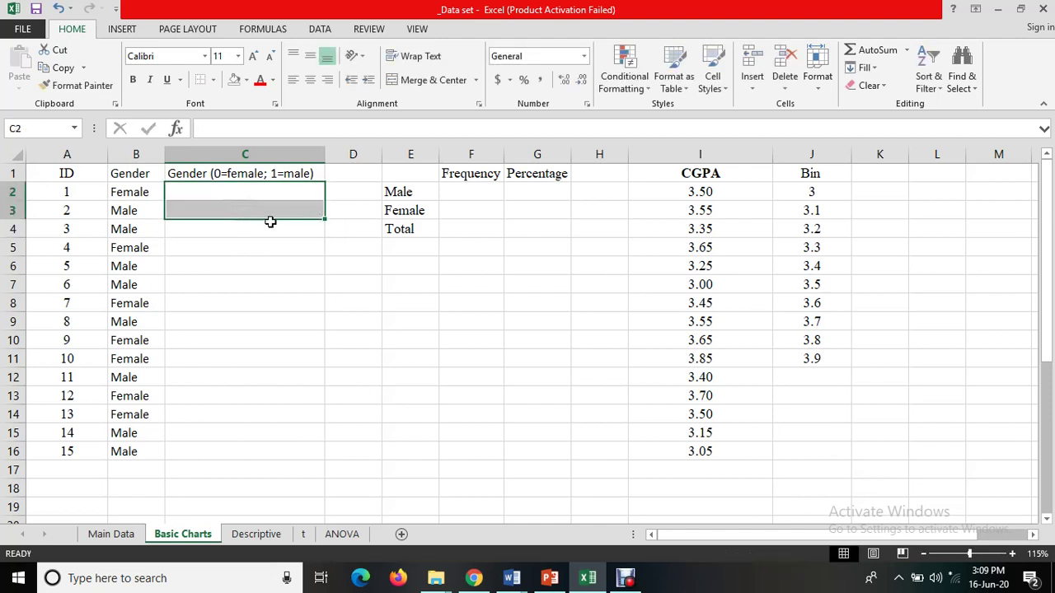
left_click(238, 229)
left_click(228, 247)
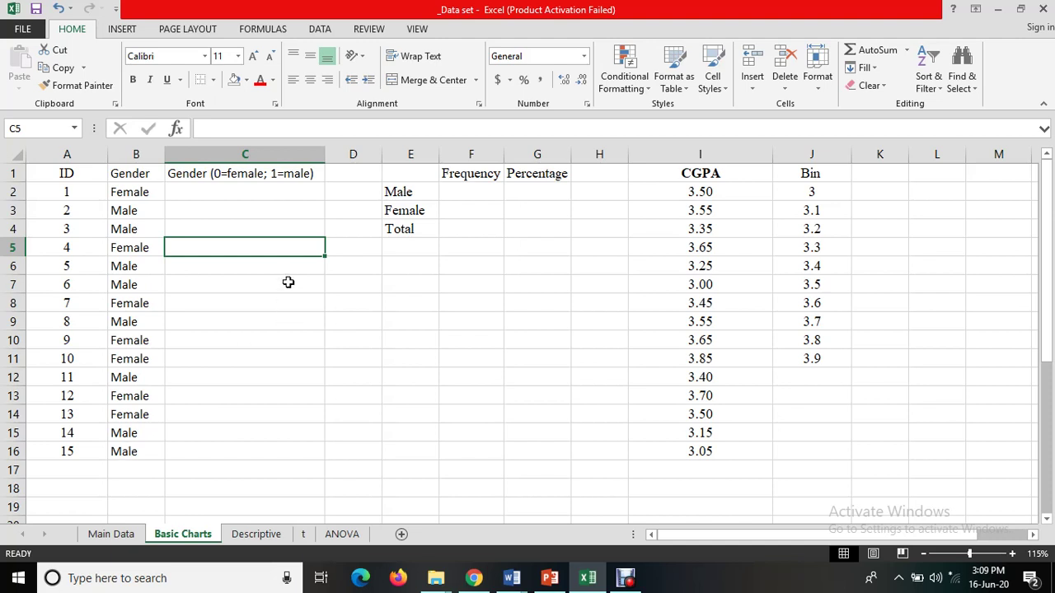
Enter =IF(B2=B2,0,1) in C2, returning 0 for the first Female entry.
left_click(278, 197)
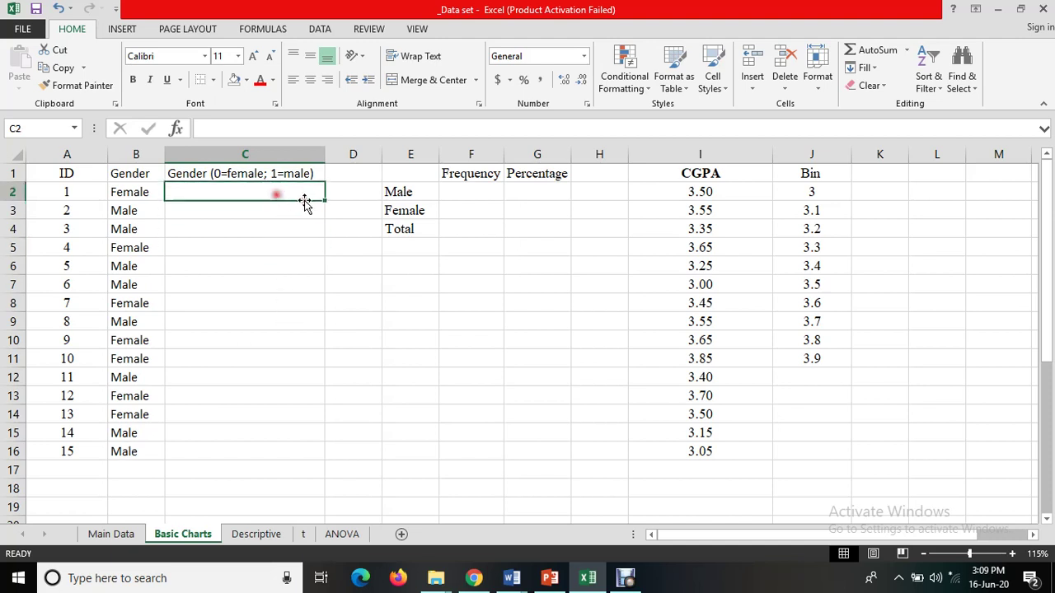
left_click(312, 130)
type("=if")
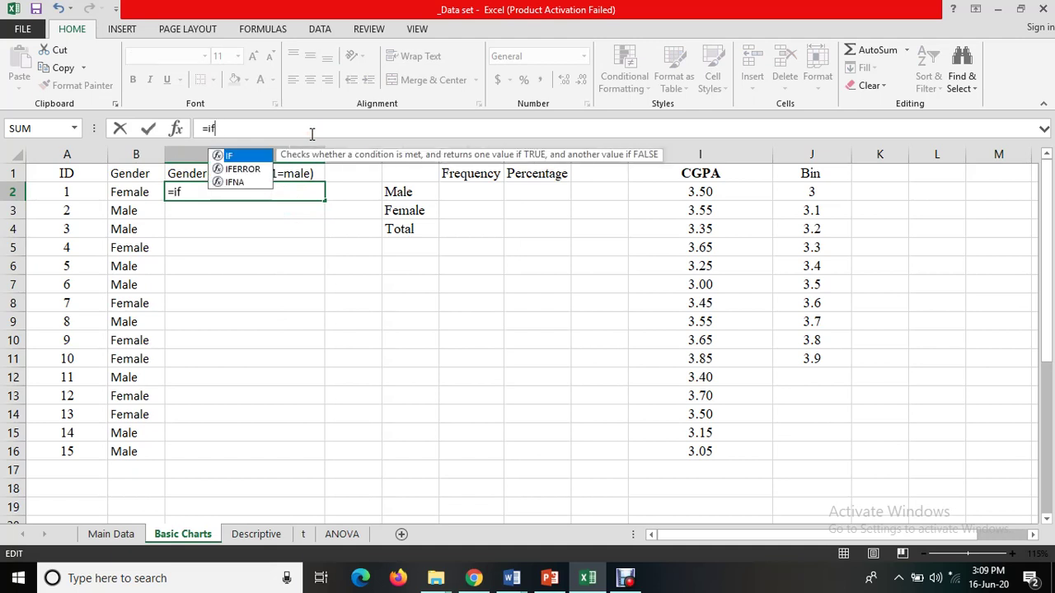
key("Home")
type("9")
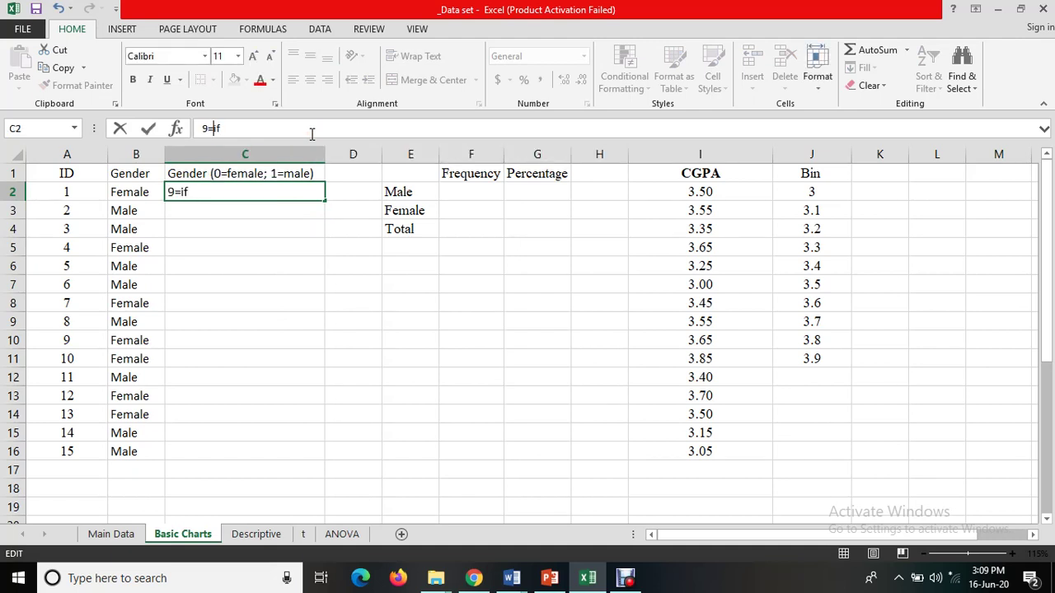
key("BackSpace")
type("(")
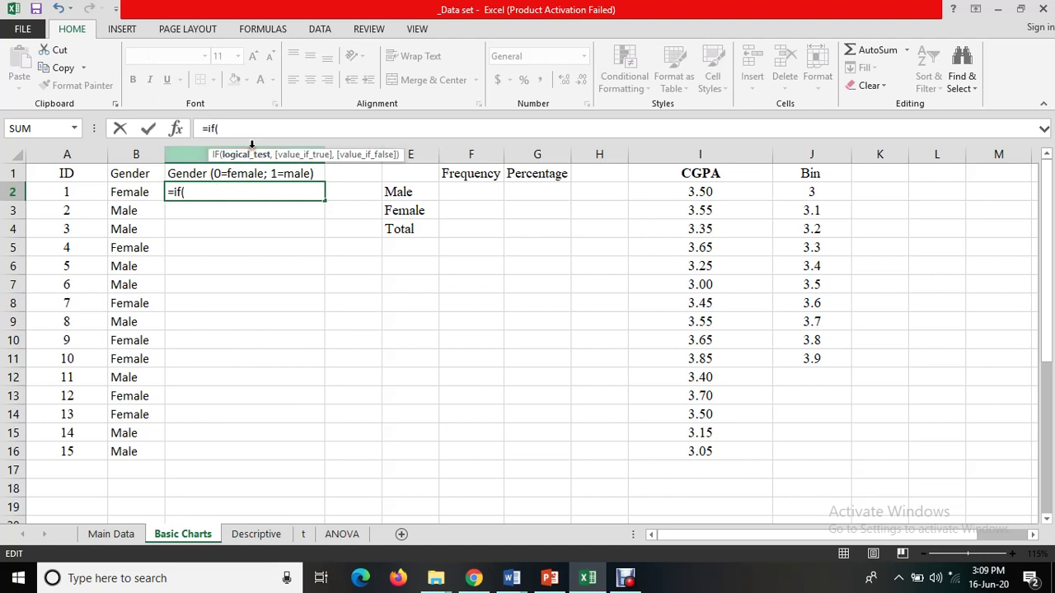
left_click(147, 198)
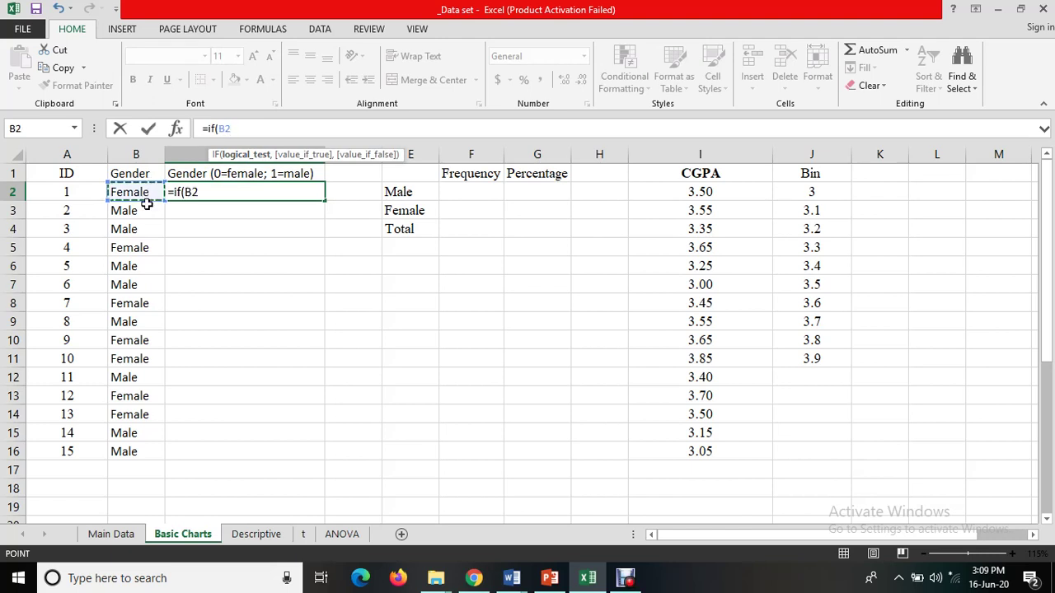
type("=")
left_click(129, 194)
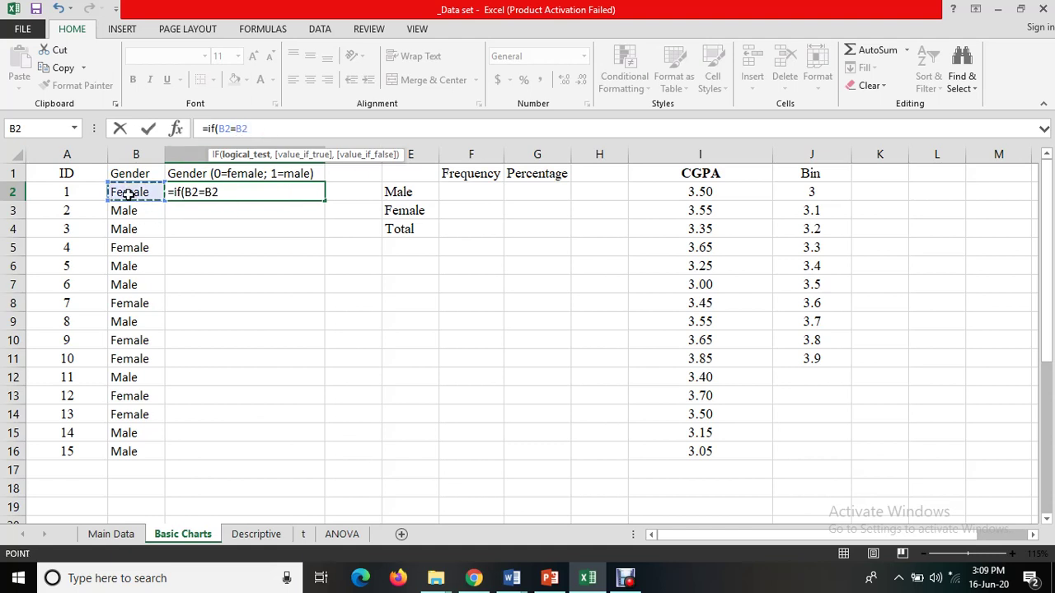
type(",")
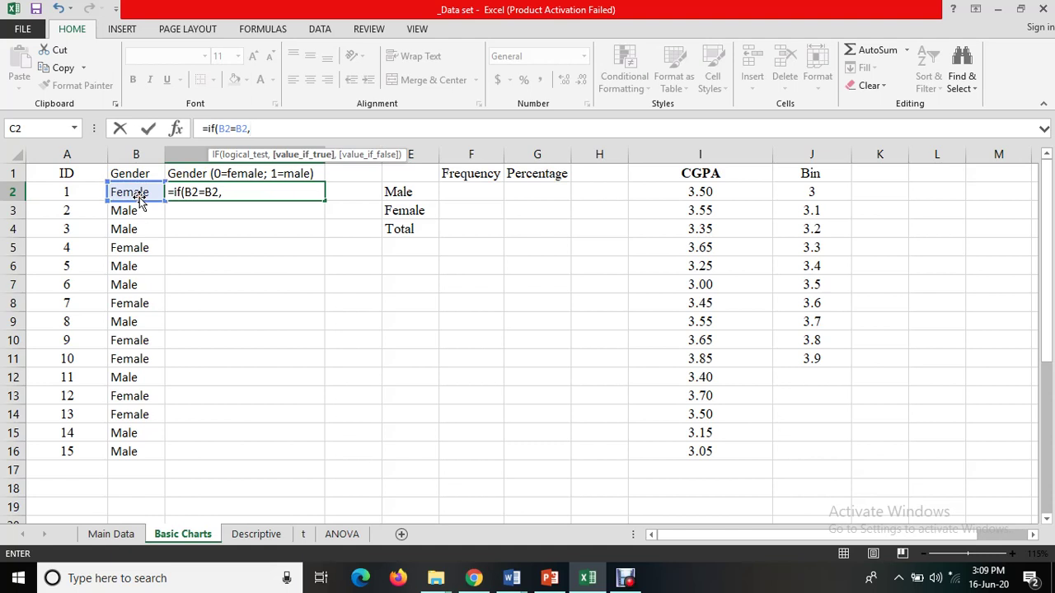
type("0")
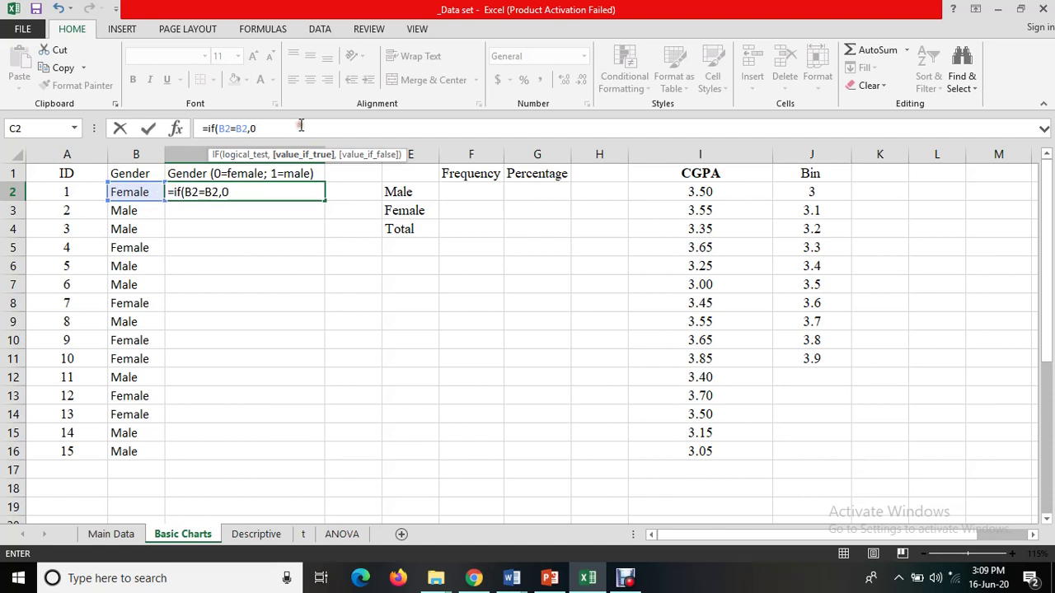
type(",1")
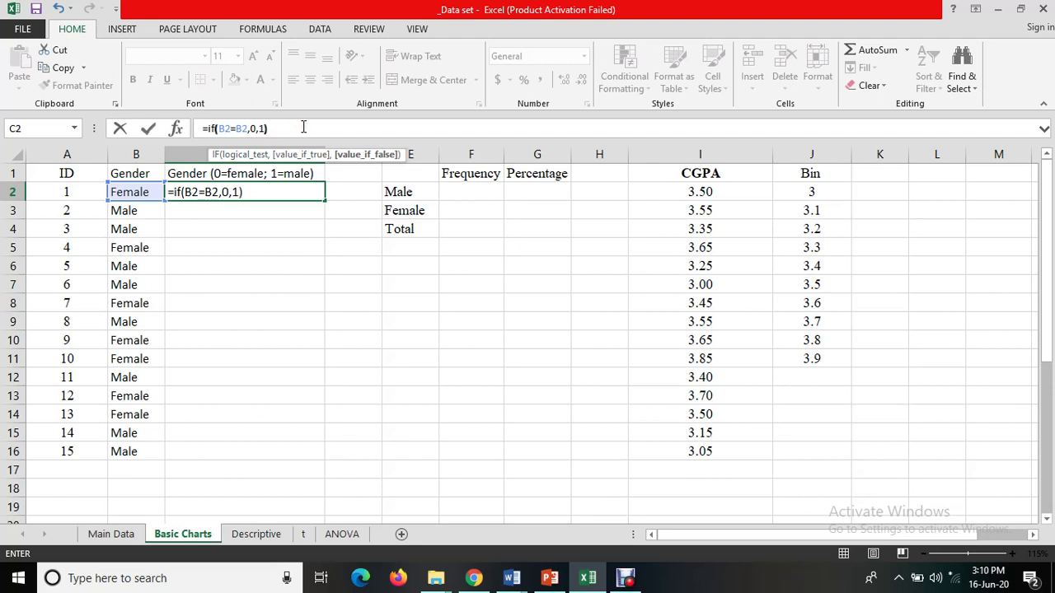
key("Return")
left_click(303, 191)
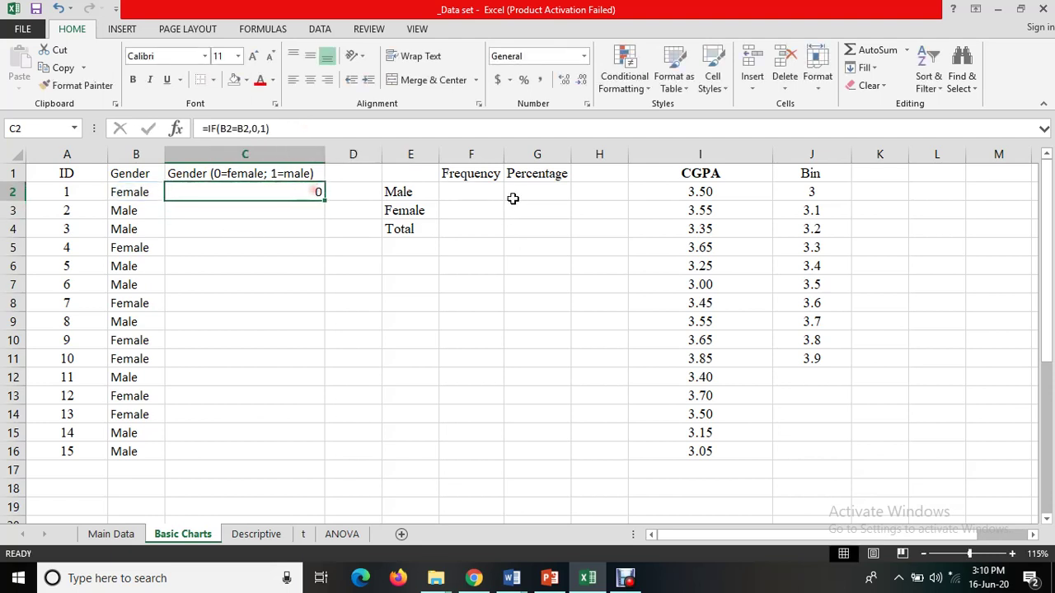
Anchor the C2 comparison with a row lock, making it =IF(B2=B$2,0,1).
left_click(228, 132)
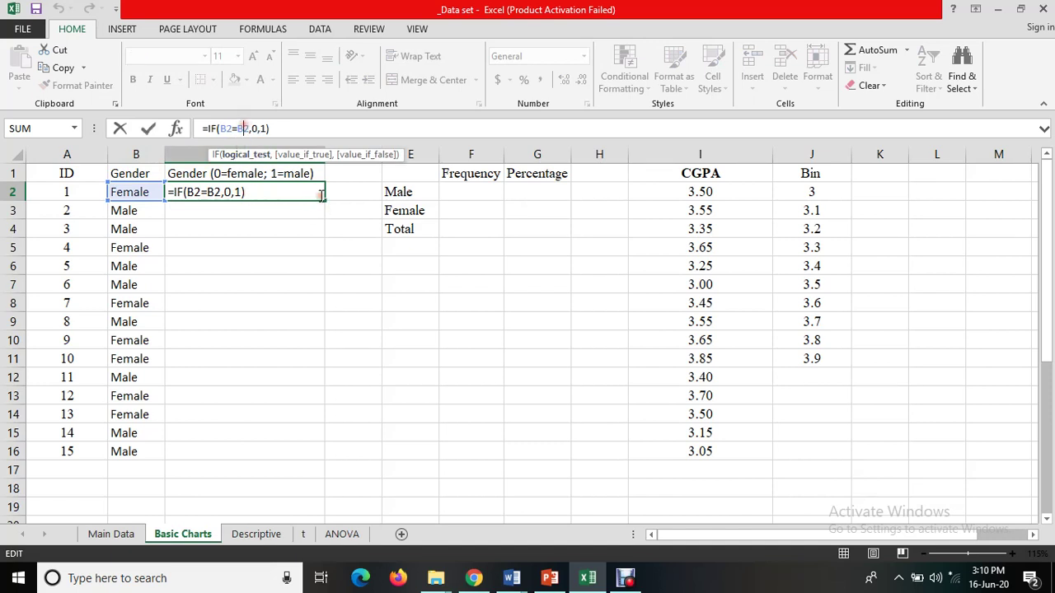
type("$")
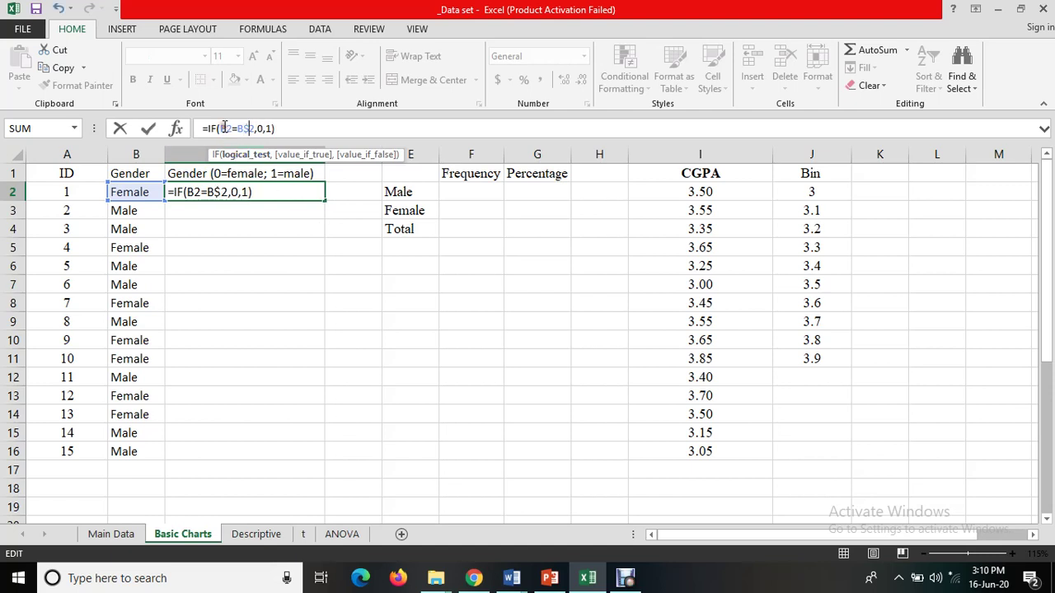
left_click(217, 128)
left_click_drag(238, 129, 255, 128)
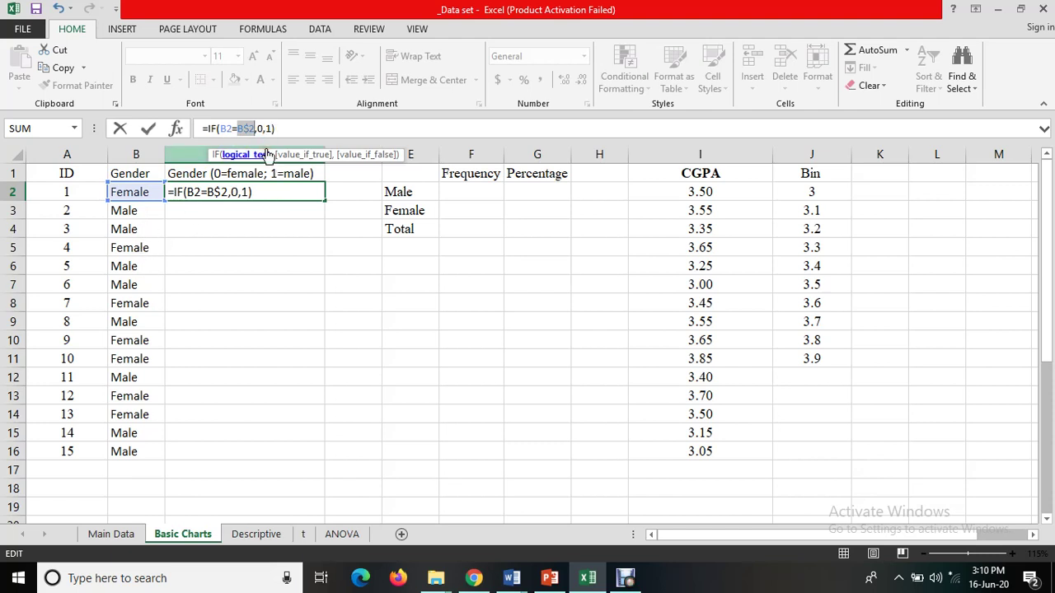
key("Return")
Fill the coding formula down to C16, giving Female 0 and Male 1.
left_click(313, 188)
mouse_move(323, 201)
left_mouse_down()
mouse_move(318, 296)
mouse_move(268, 454)
left_mouse_up()
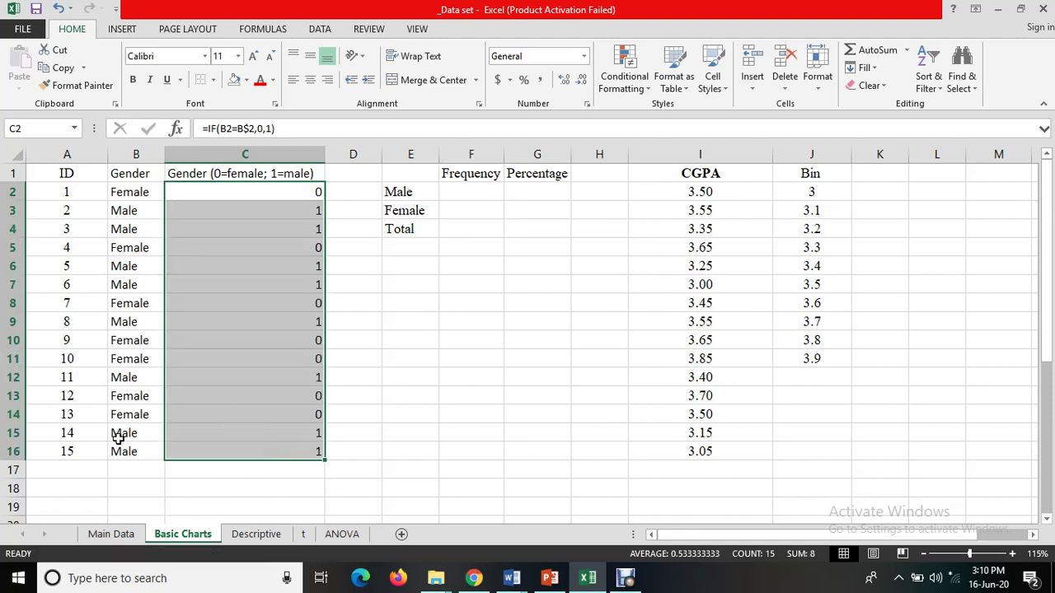
left_click(265, 207)
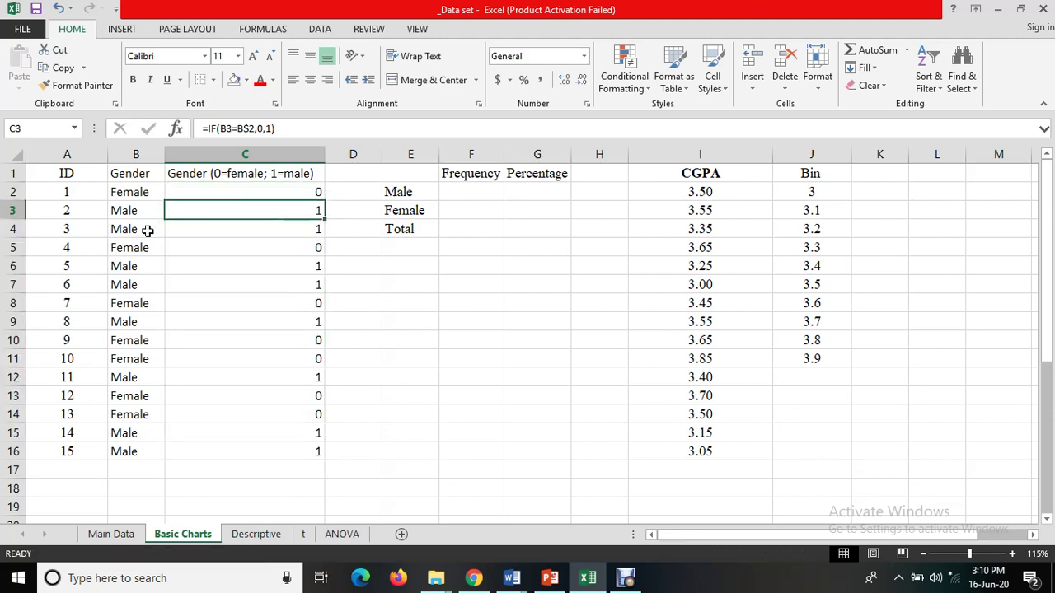
Check the gender codes' sum and pick F2 in the Male/Female frequency table.
left_click_drag(305, 191, 297, 445)
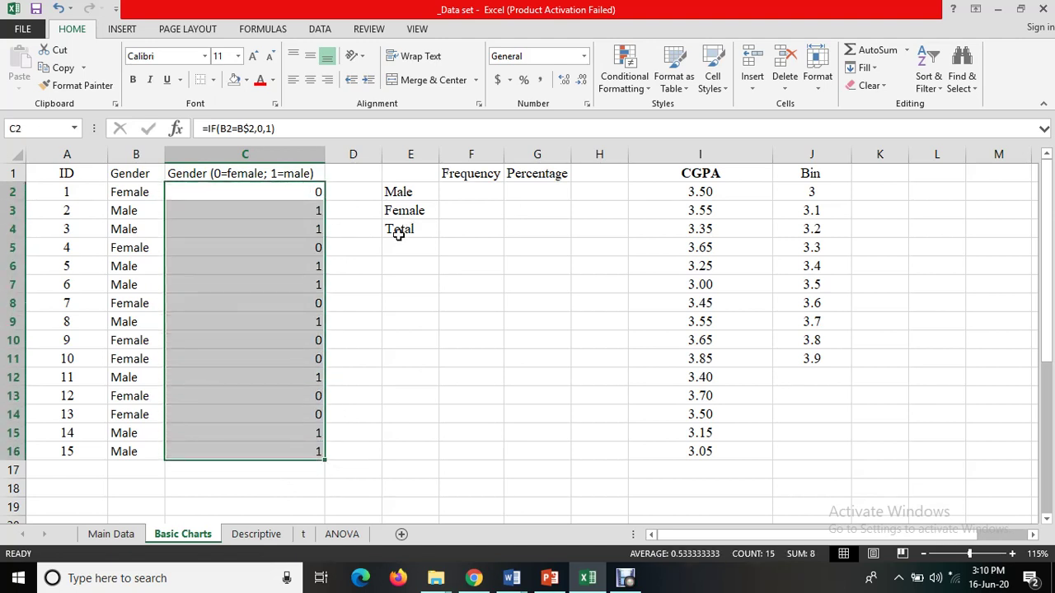
left_click_drag(418, 178, 509, 235)
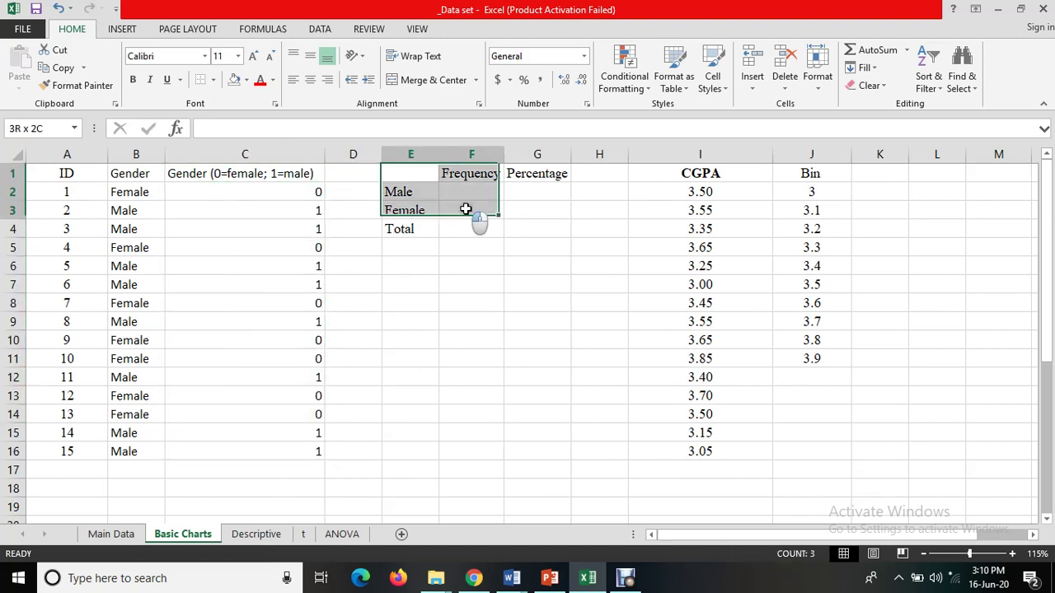
left_click_drag(417, 175, 525, 239)
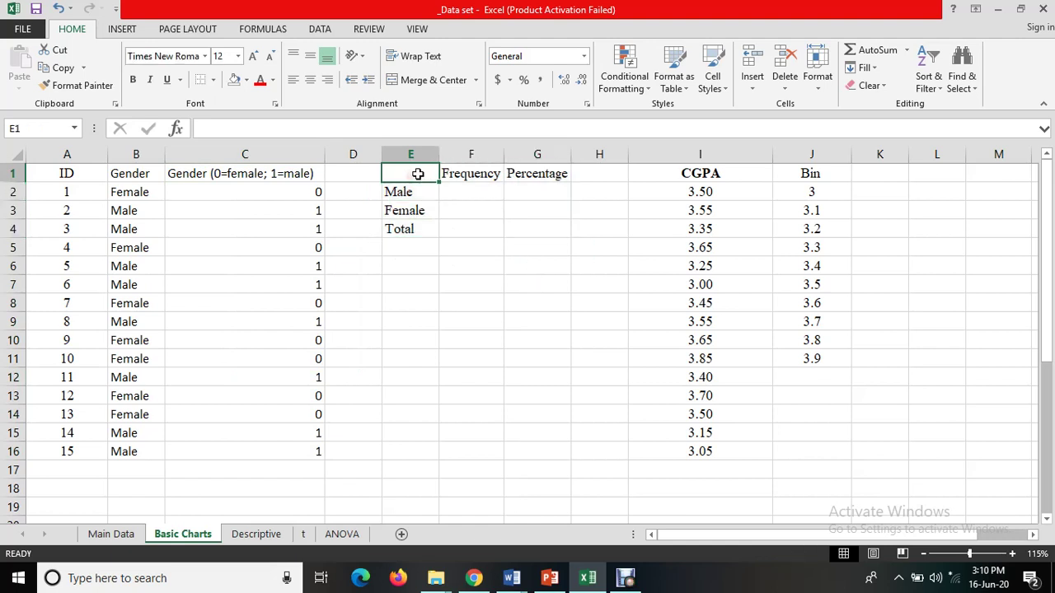
left_click(404, 193)
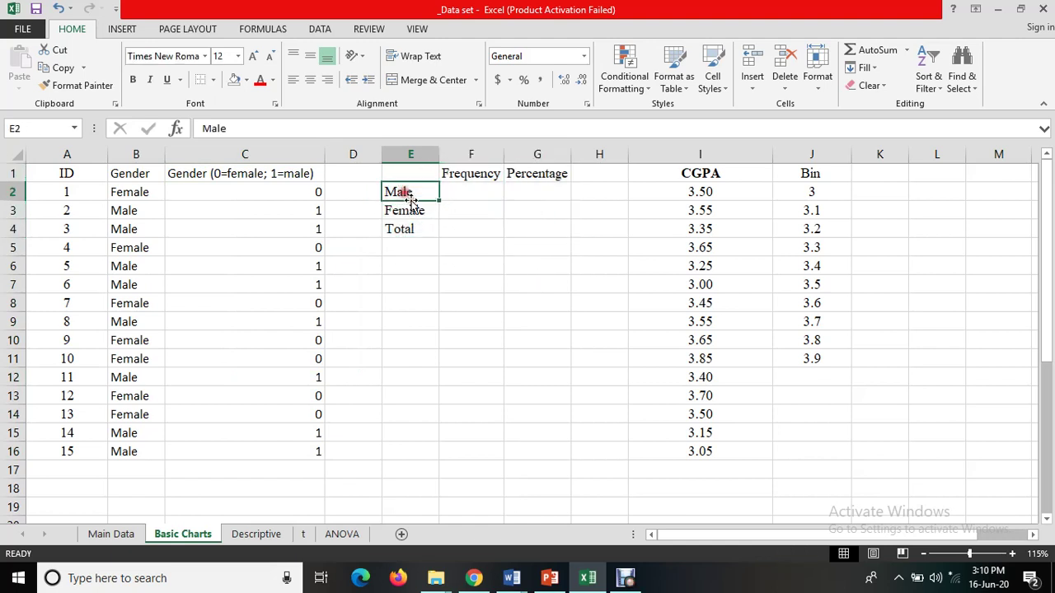
left_click(414, 209)
left_click(459, 194)
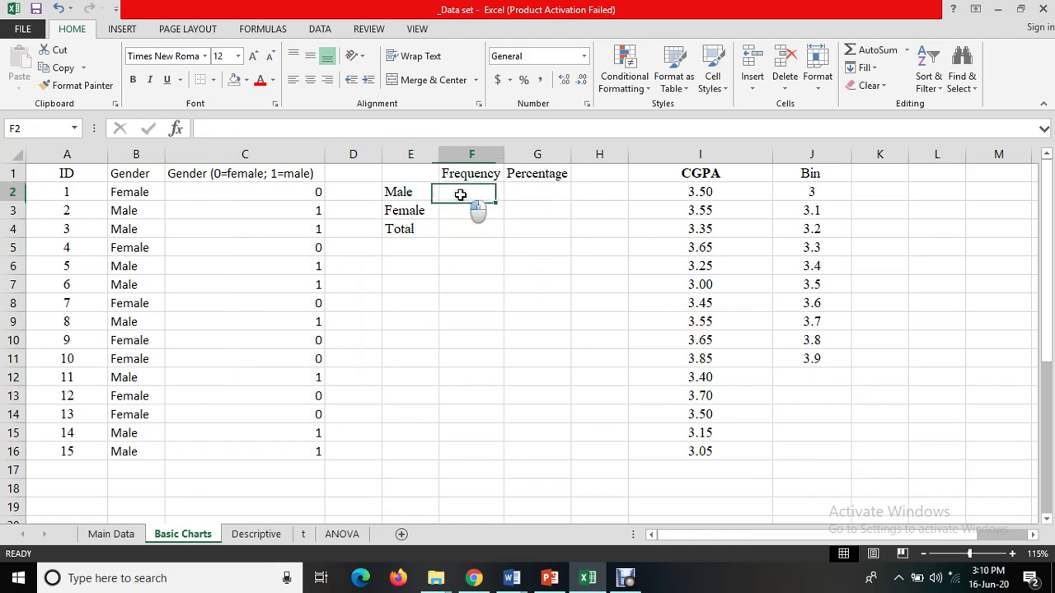
left_click_drag(275, 197, 280, 451)
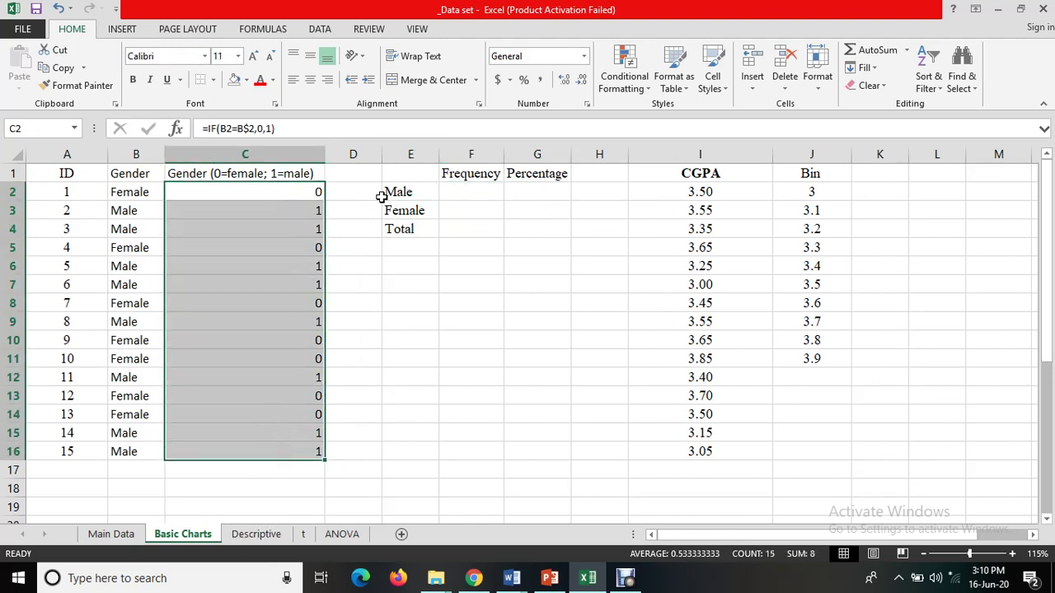
left_click(472, 195)
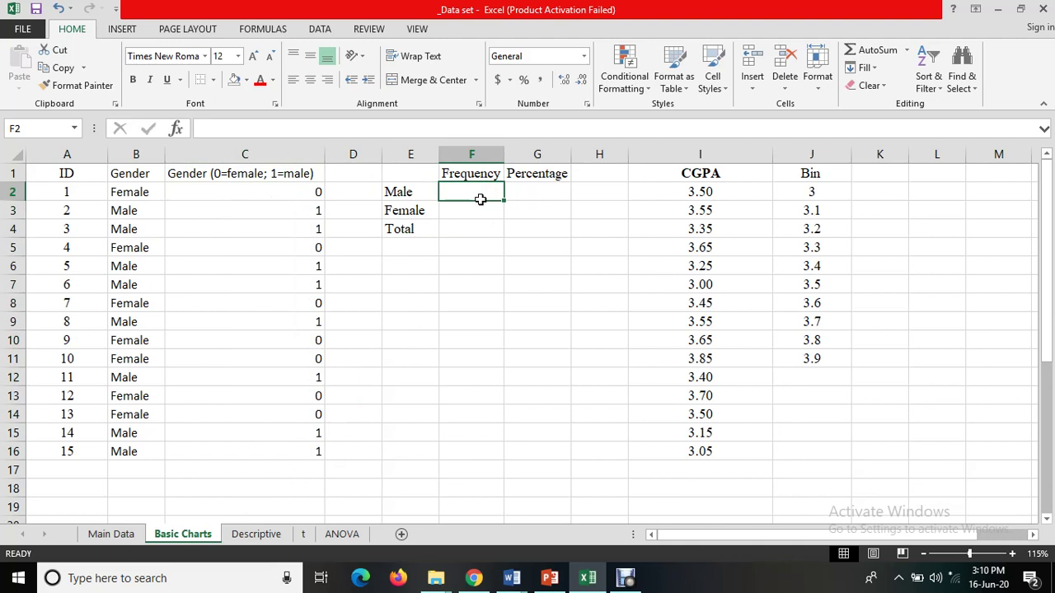
Enter =COUNTIF(C2:C16,1) in F2, counting 8 males.
type("=count")
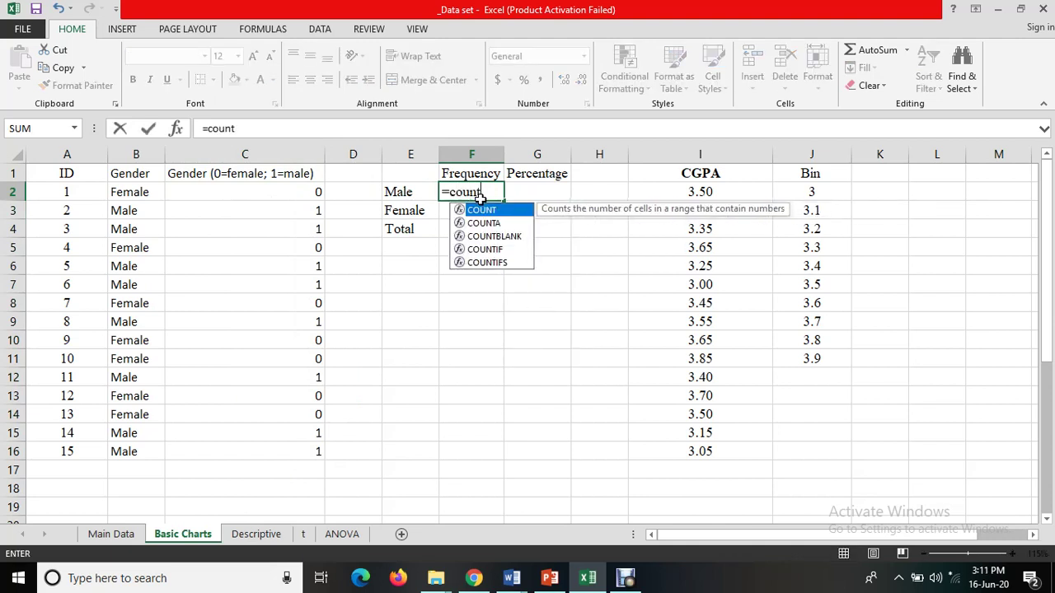
type("if(")
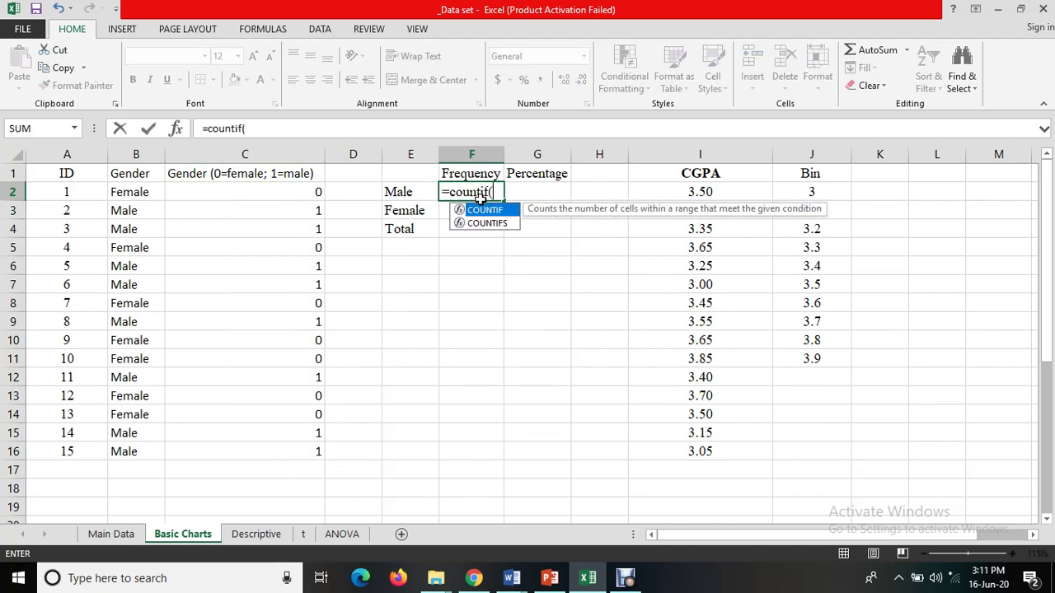
left_click(299, 194)
left_click_drag(299, 193, 278, 445)
type(",")
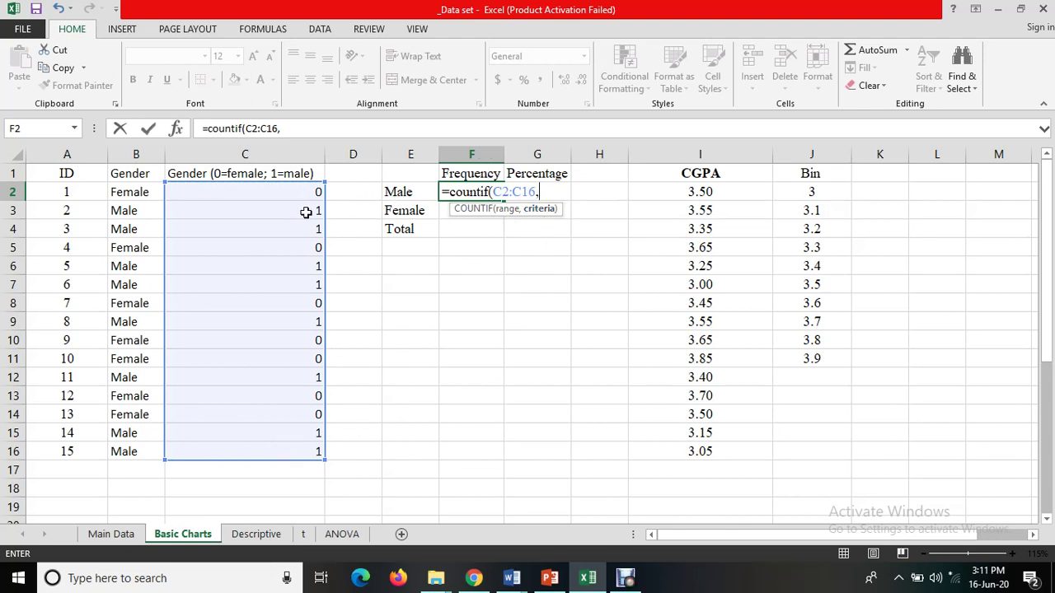
type(")")
key("Return")
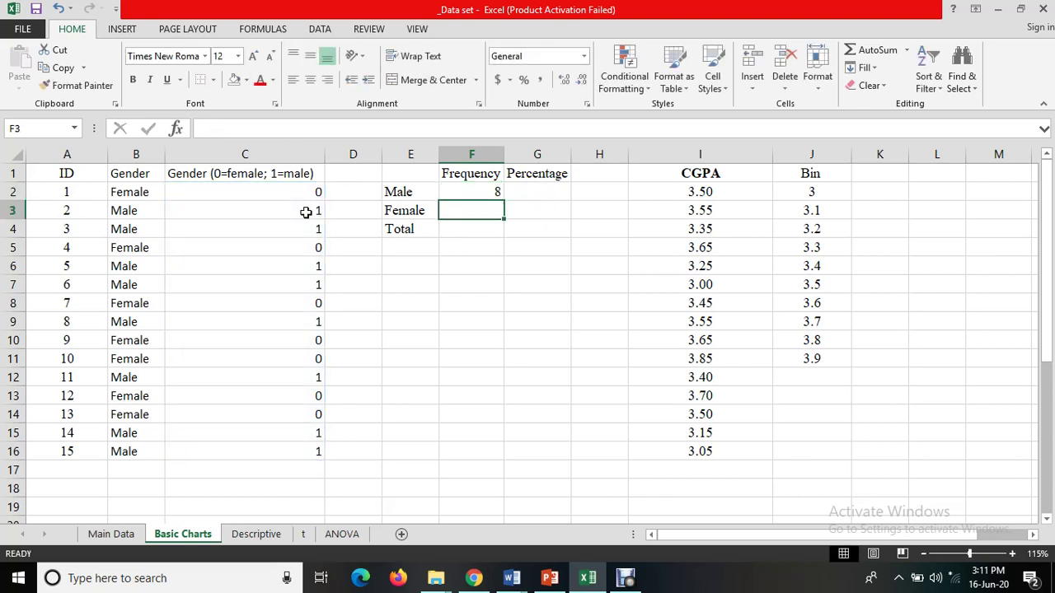
Enter =COUNTIF(C2:C16,0) in F3, counting 7 females.
left_click(454, 191)
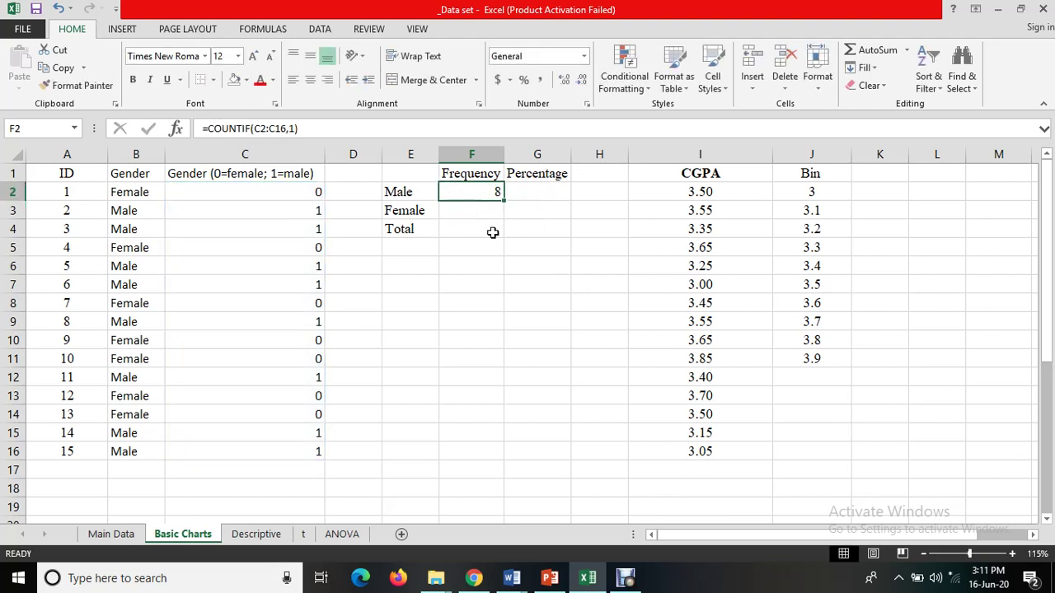
left_click(476, 212)
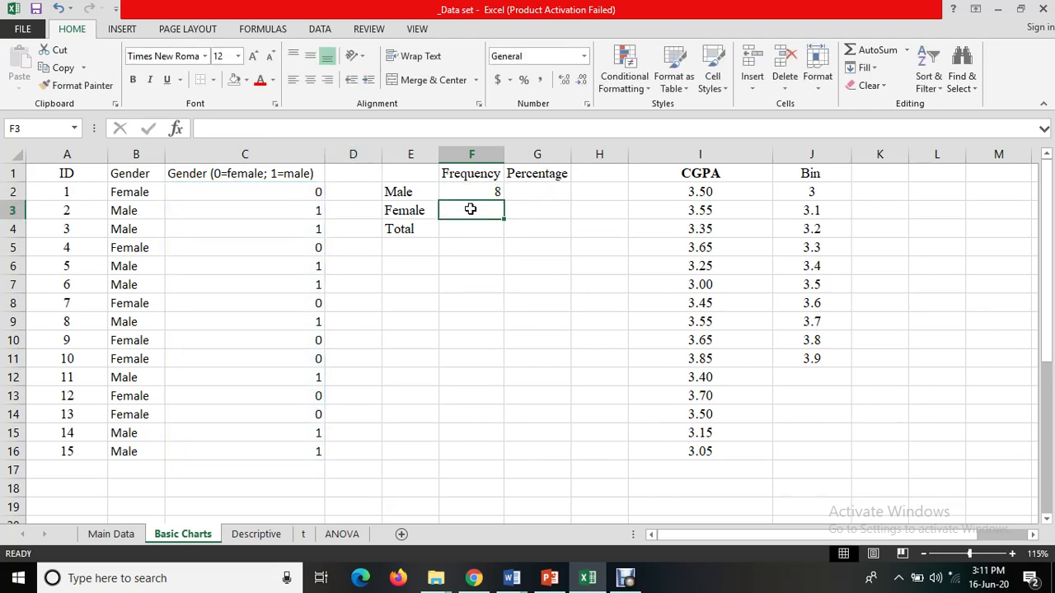
type("=countif")
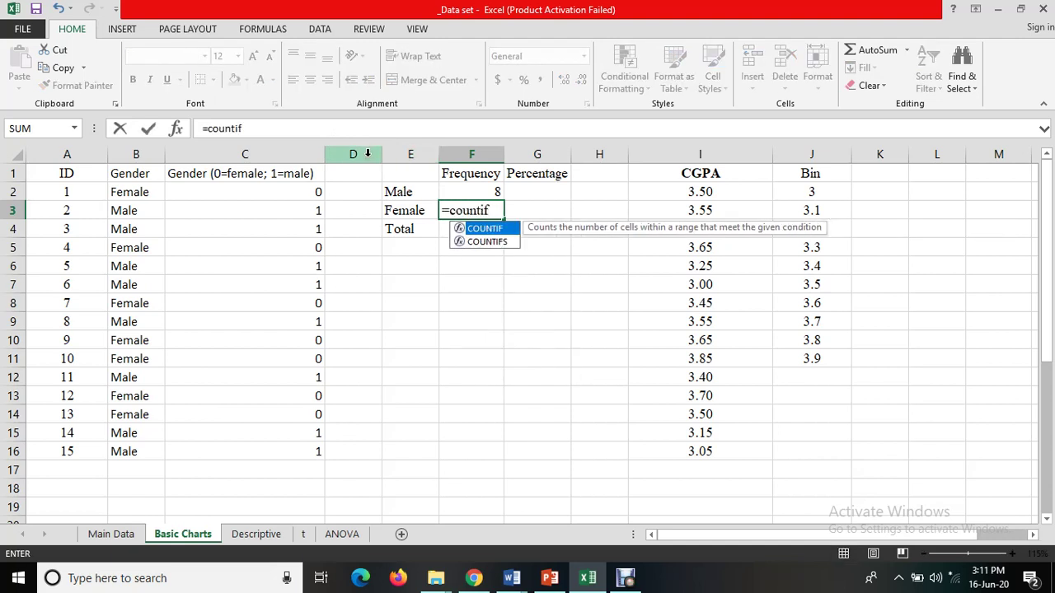
type("(")
left_click_drag(316, 192, 299, 453)
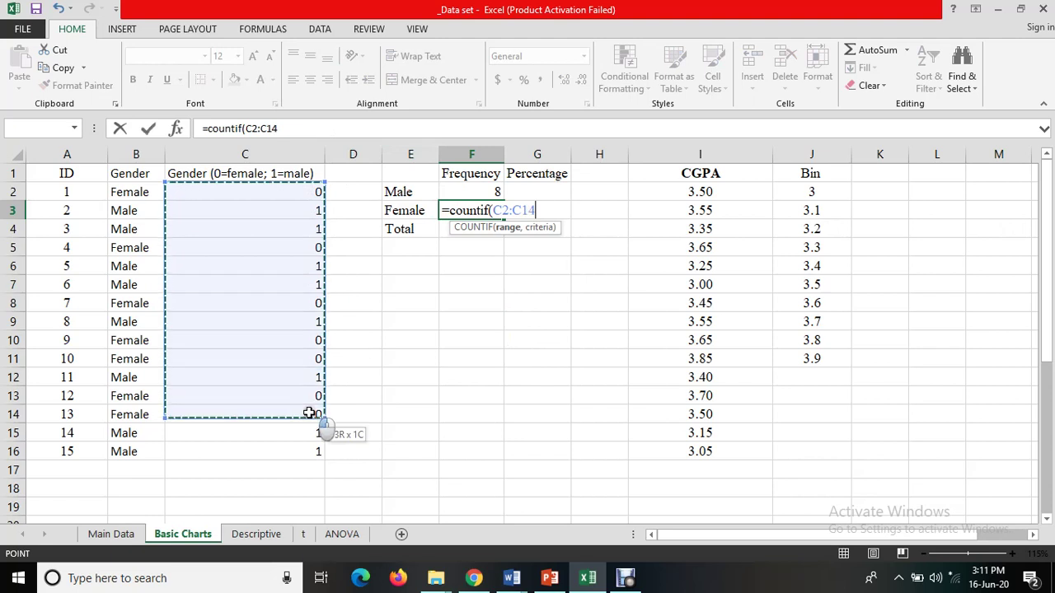
type(",0")
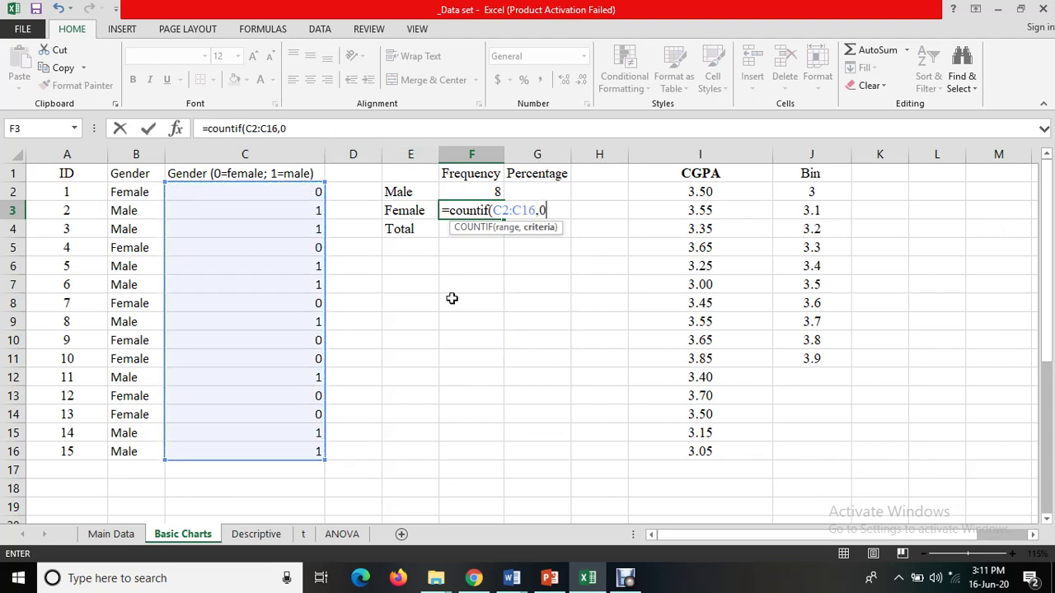
key("Return")
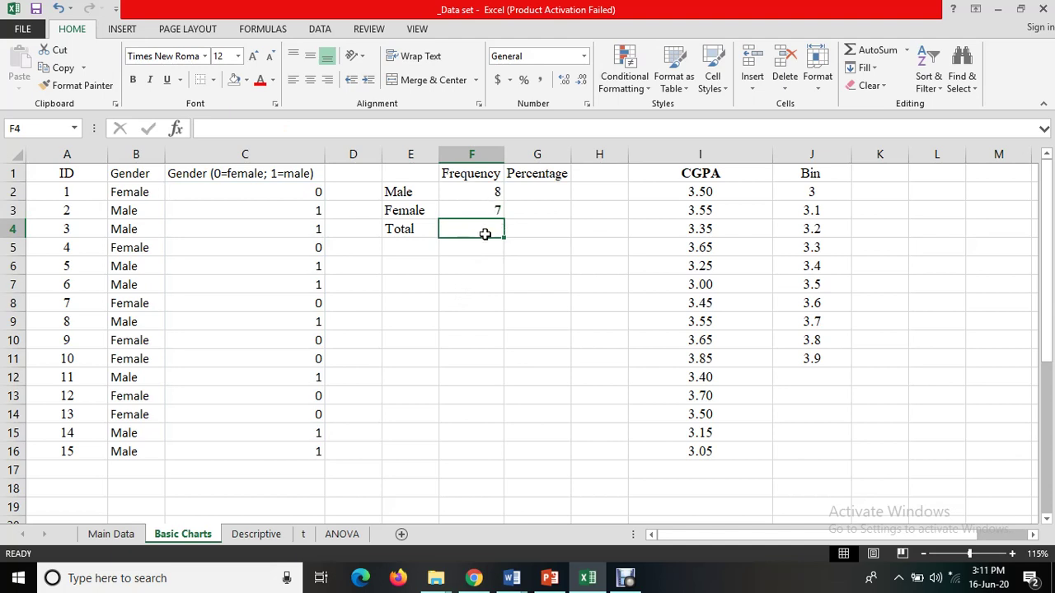
Enter =F2+F3 in the Total frequency cell, giving 15.
type("=")
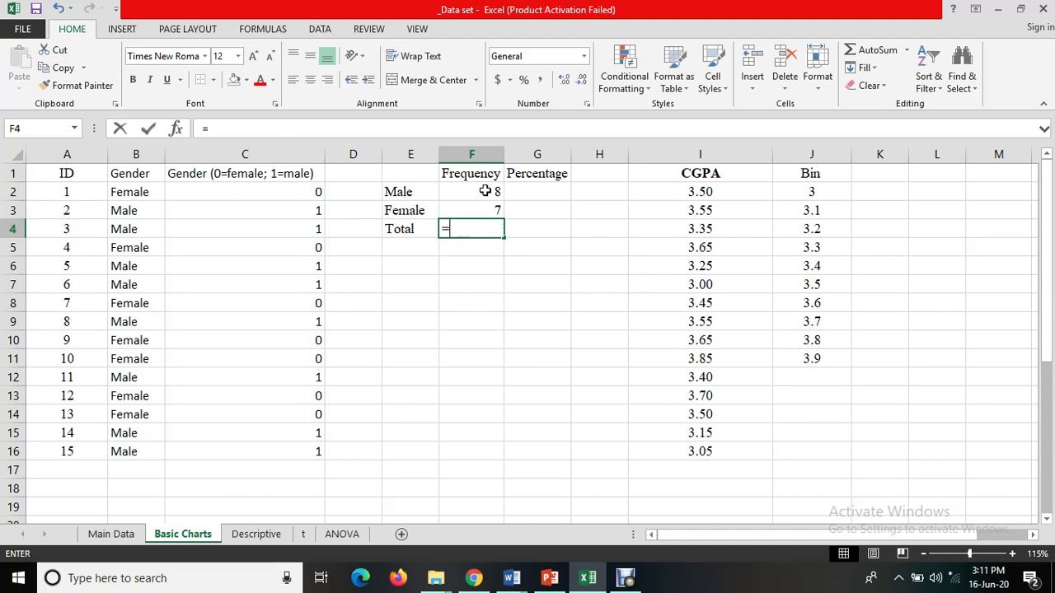
left_click(488, 192)
type("+")
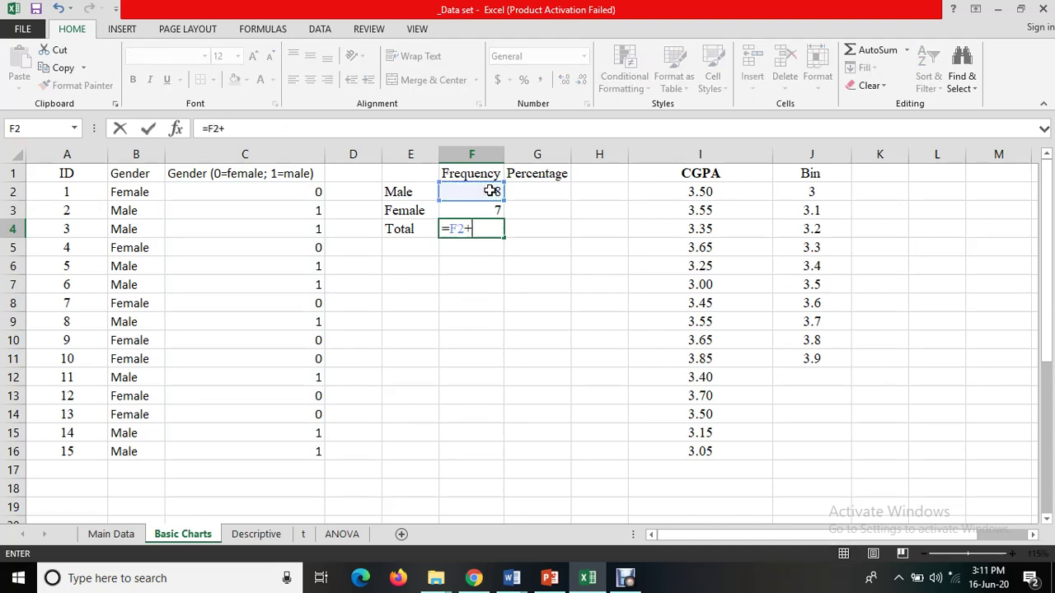
left_click(492, 211)
key("Return")
left_click(492, 228)
scroll(627, 227, "up", 1, "ctrl")
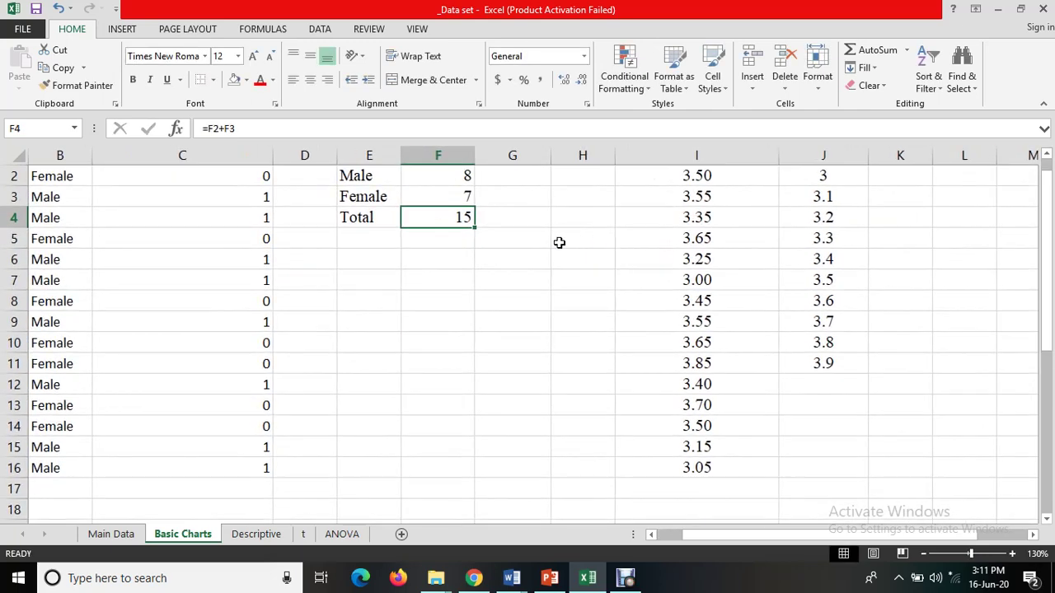
left_click(520, 200)
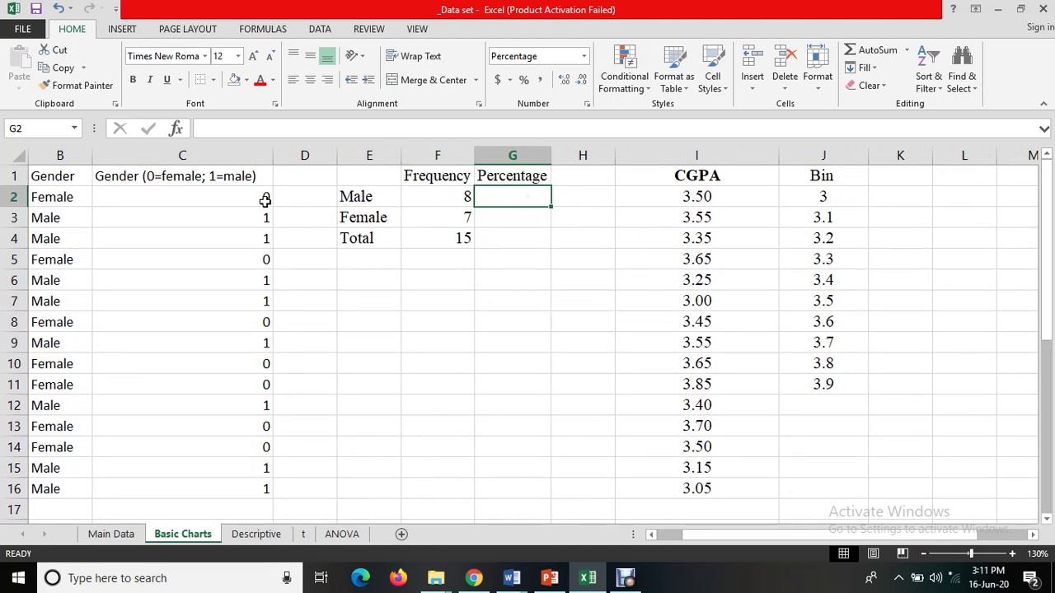
Try =COUNTIF(C2:C16,1)/15 in G2 for 53.33%, then delete it.
type("=")
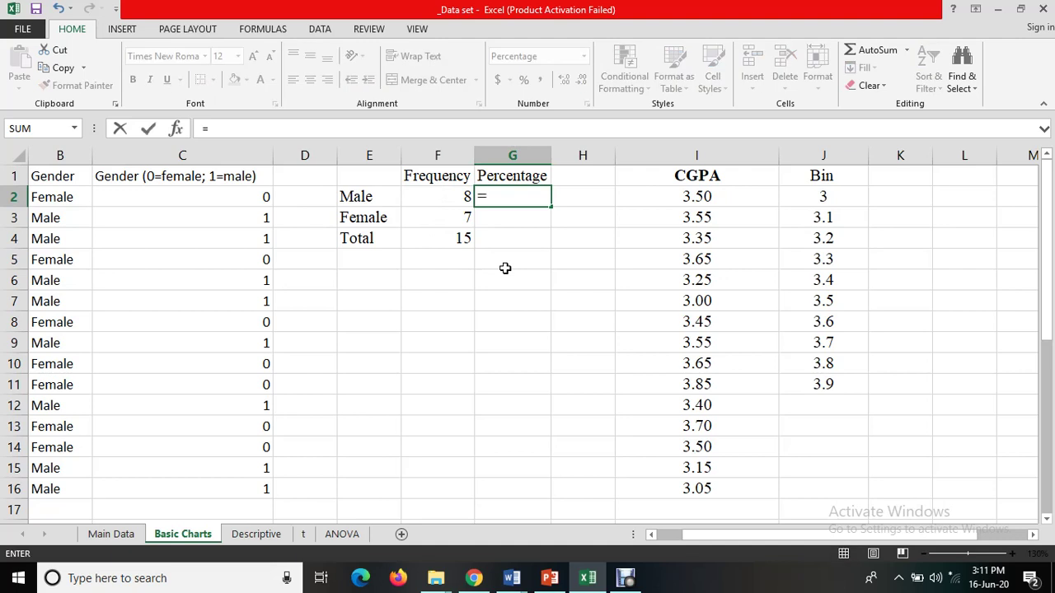
type("countif")
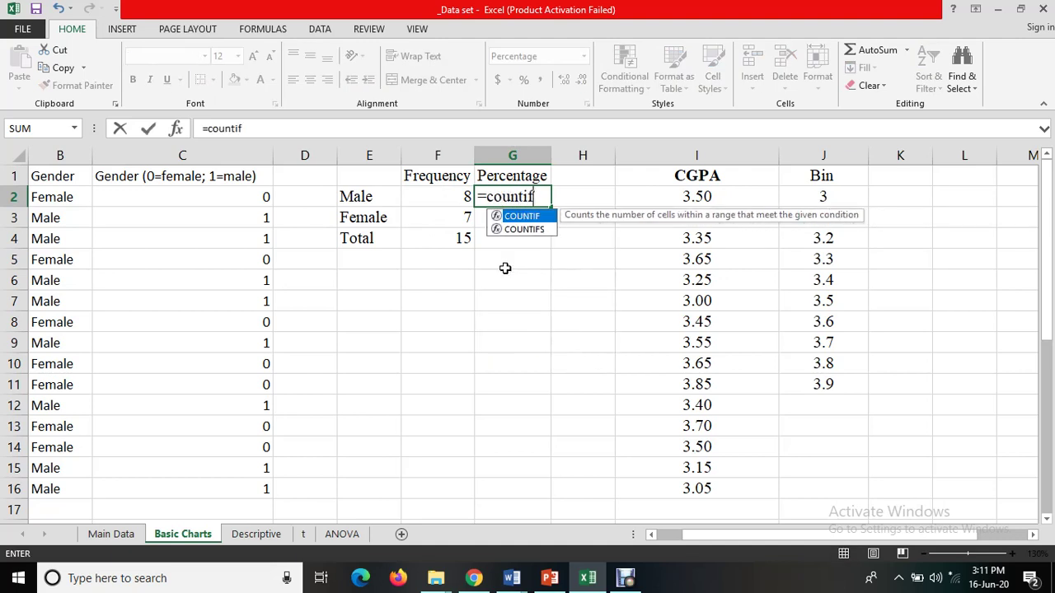
type("(")
left_click_drag(219, 198, 238, 488)
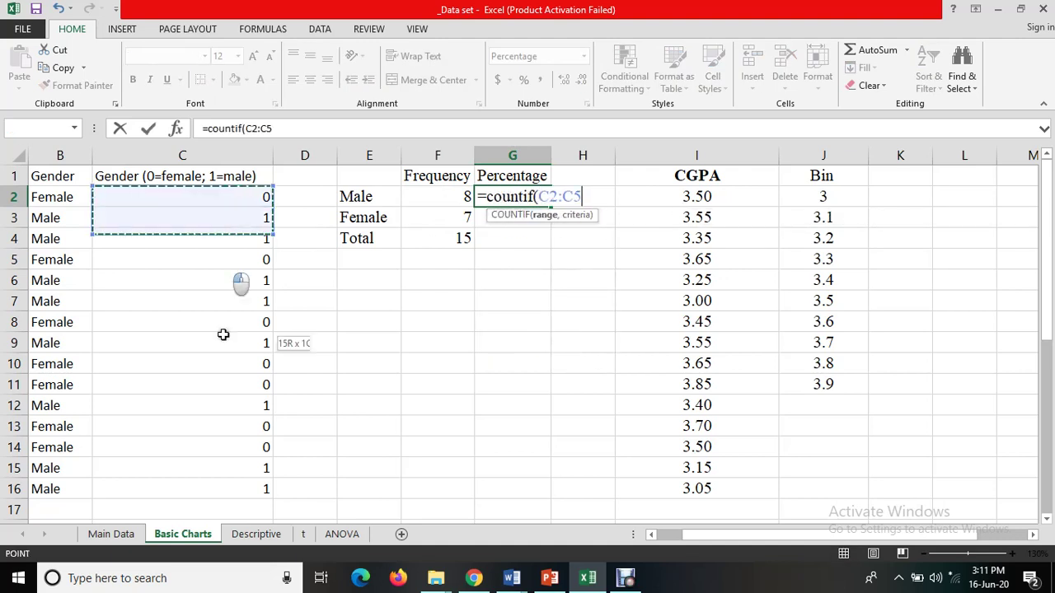
type(",1")
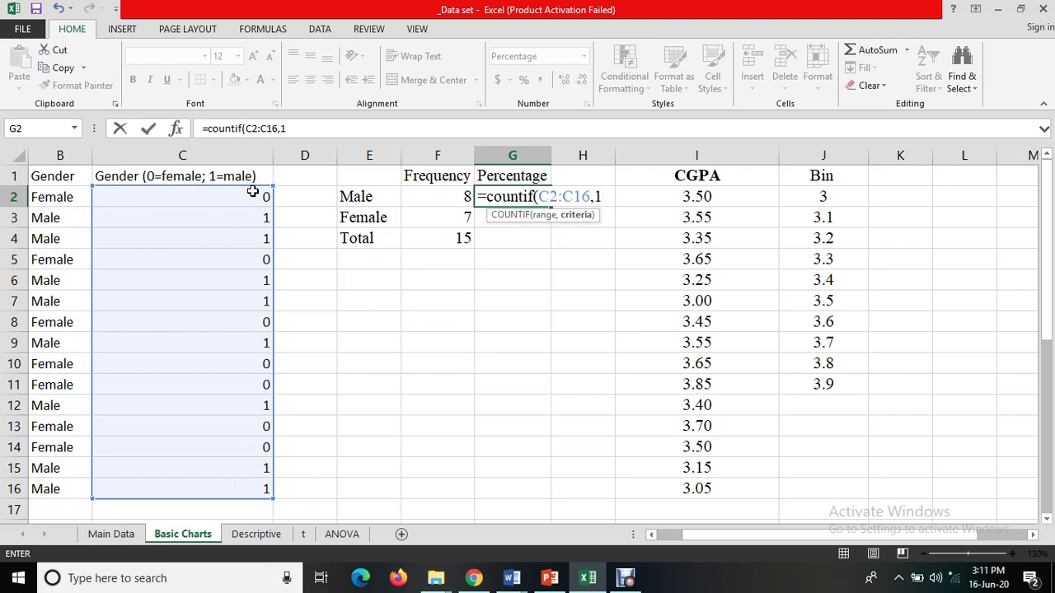
type("/15")
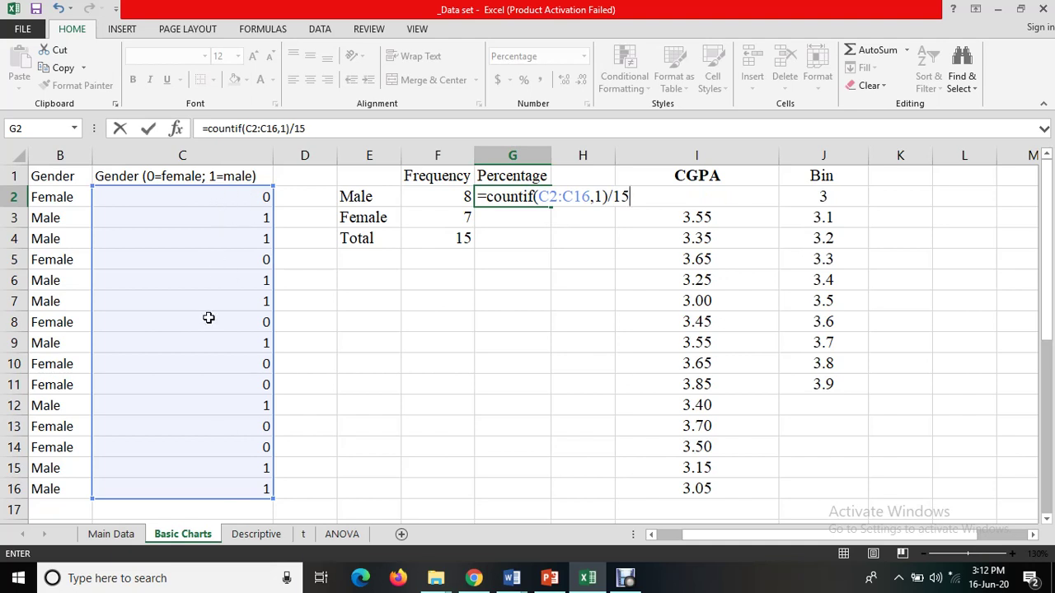
key("Return")
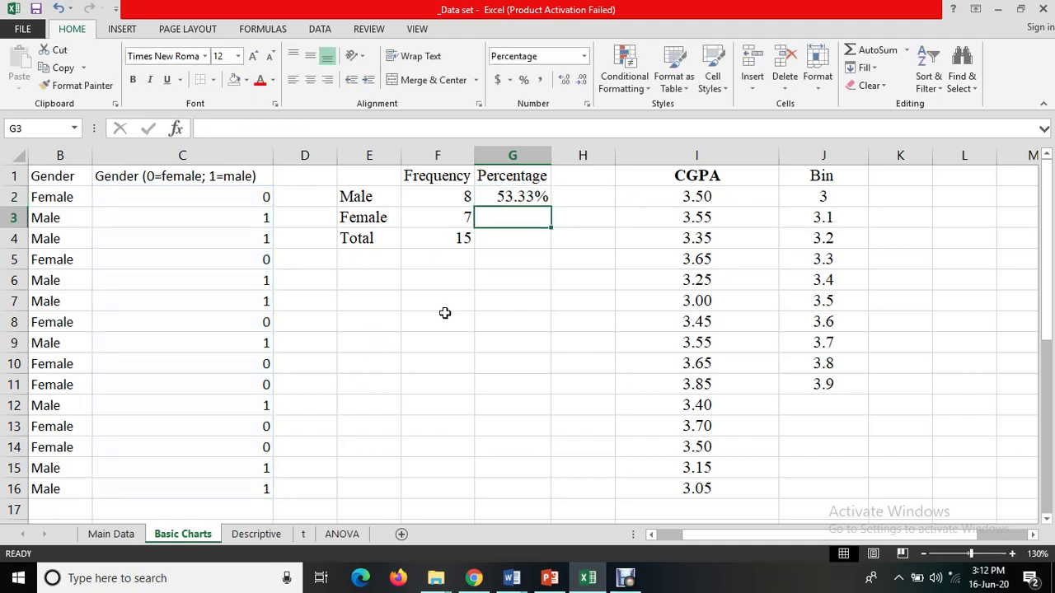
left_click(541, 195)
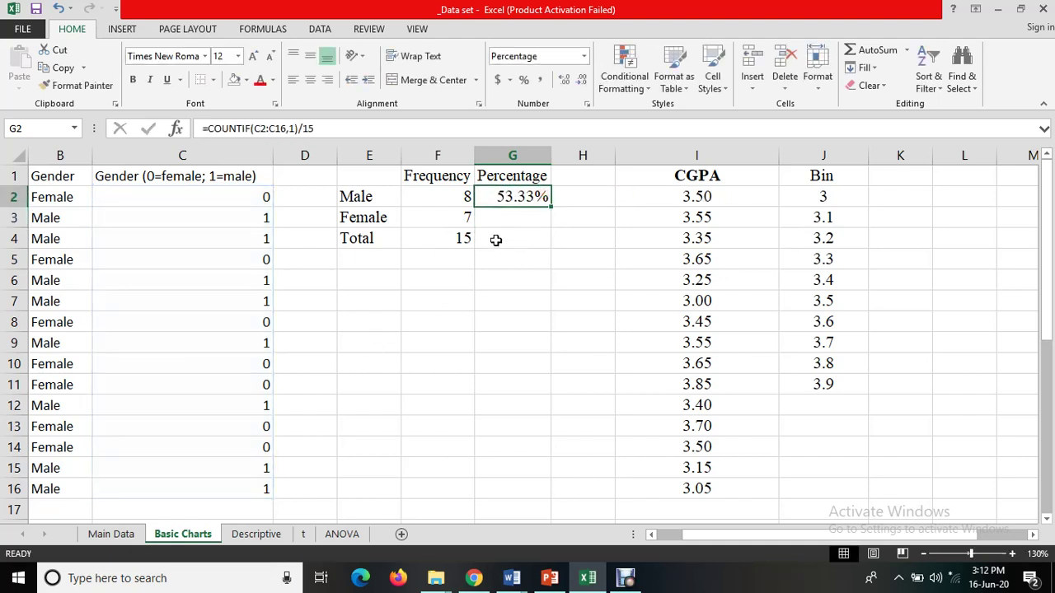
key("Delete")
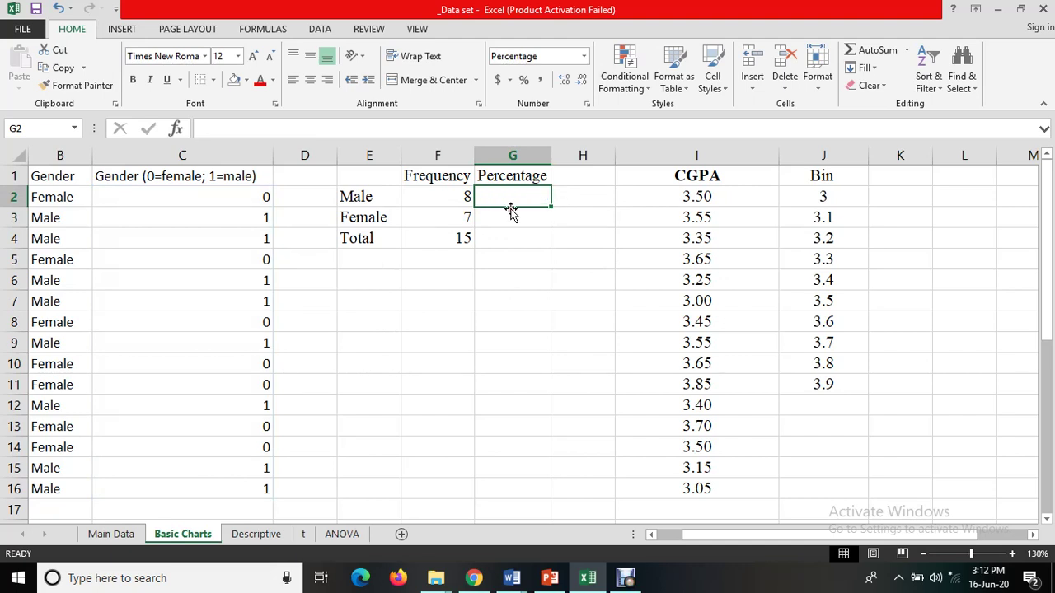
Enter =F2/F4 in G2 for a 53.33% male share.
left_click(466, 197)
left_click(501, 197)
type("=")
left_click(447, 199)
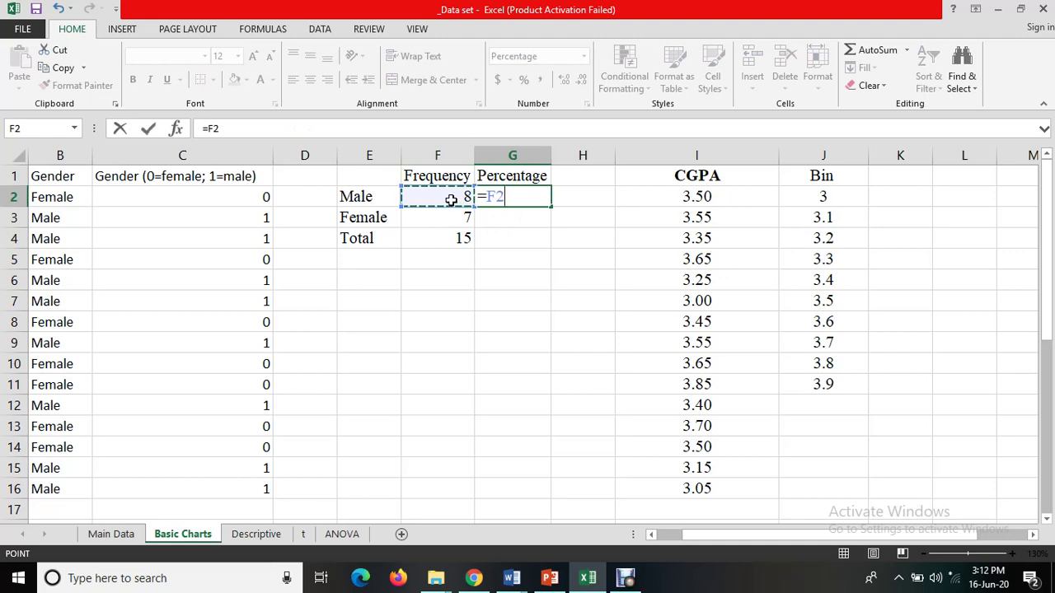
type("/")
left_click(443, 242)
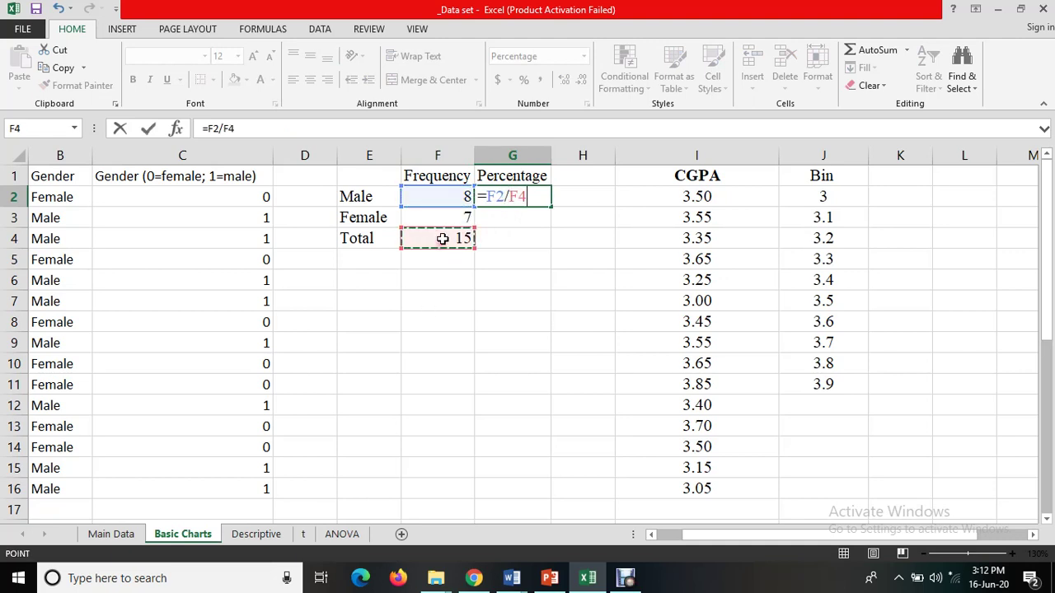
key("Return")
left_click(521, 202)
Enter =F3/F4 in G3 for a 46.67% female share.
left_click(513, 217)
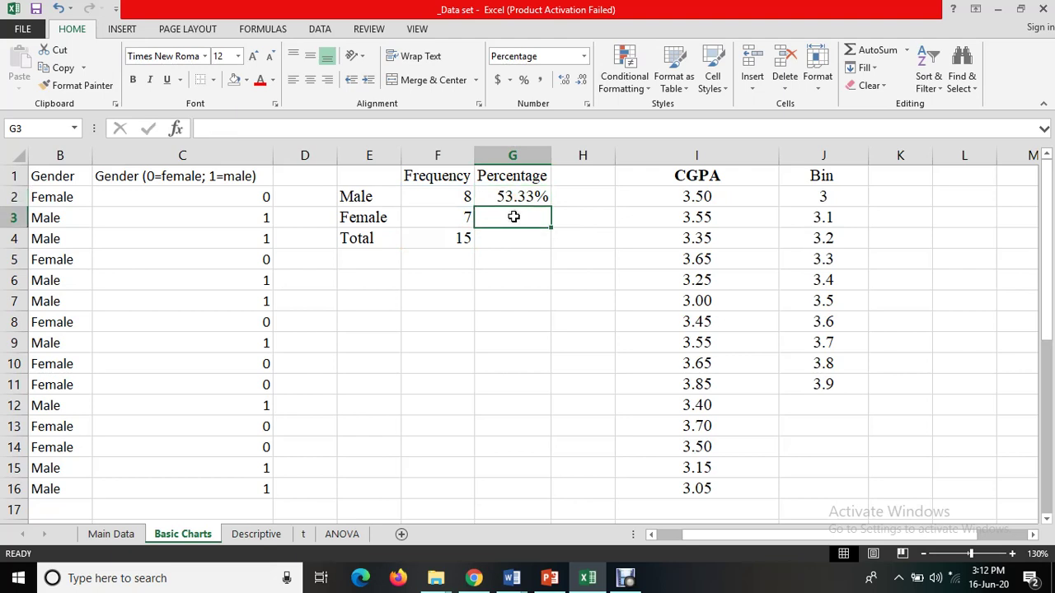
type("=")
left_click(471, 221)
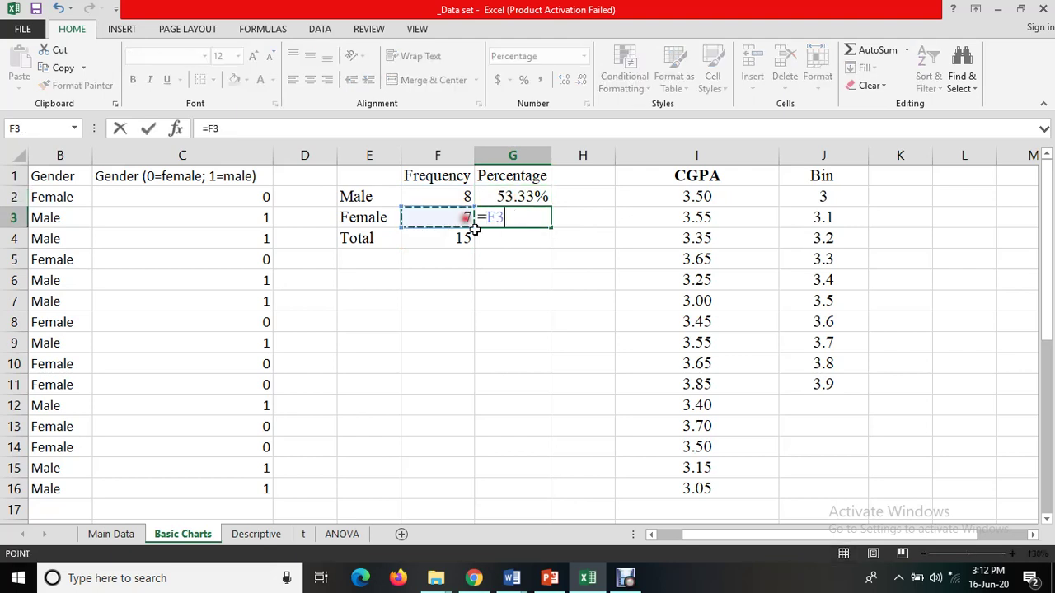
type("/")
left_click(446, 238)
key("Return")
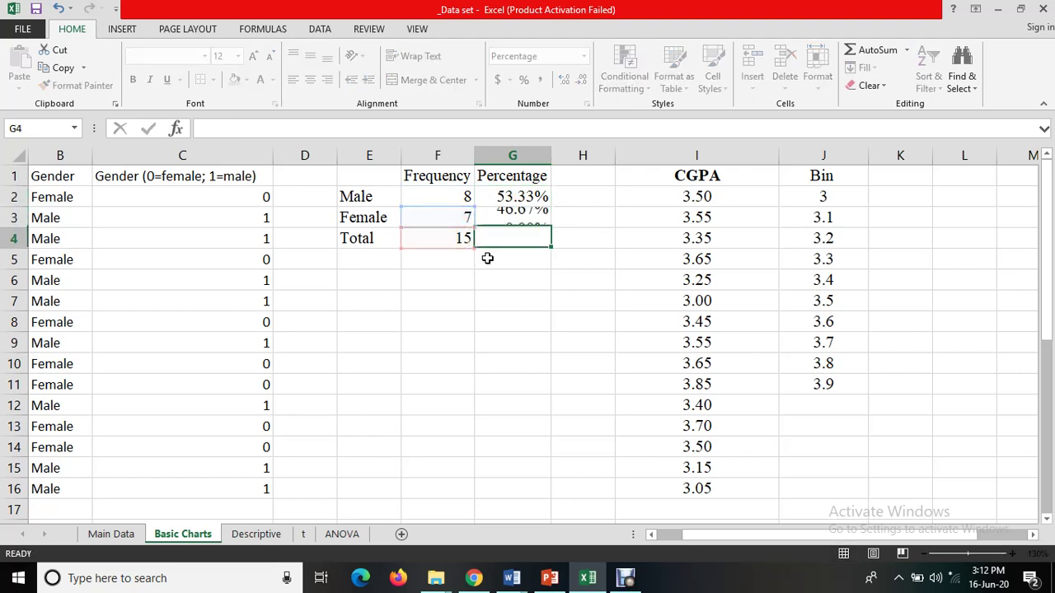
left_click(532, 214)
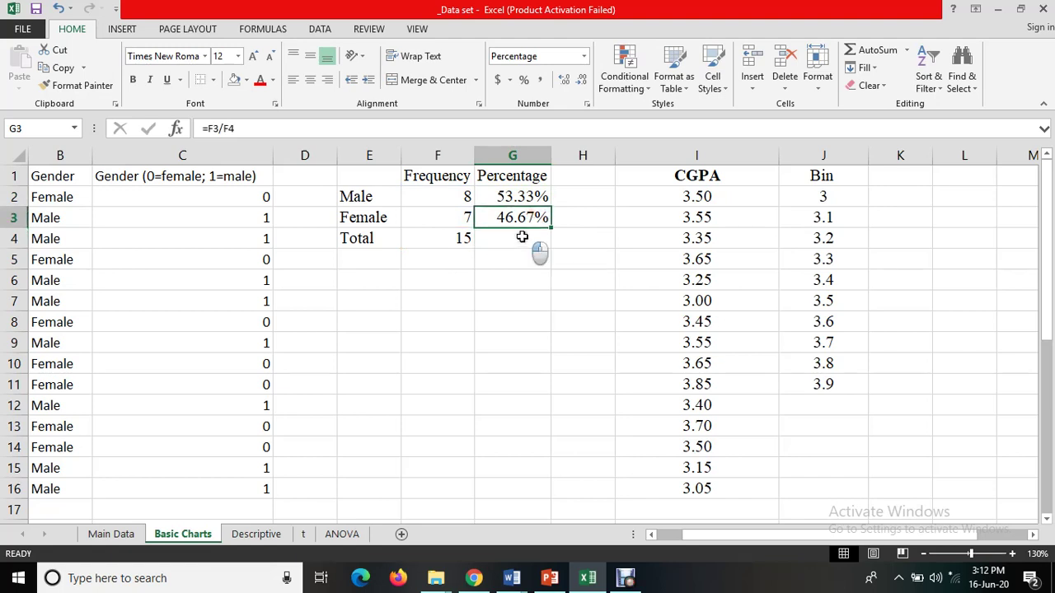
Fill the percentage down to G4 and correct it to =F4/F4, giving 100.00%.
left_click(540, 248)
left_click(534, 217)
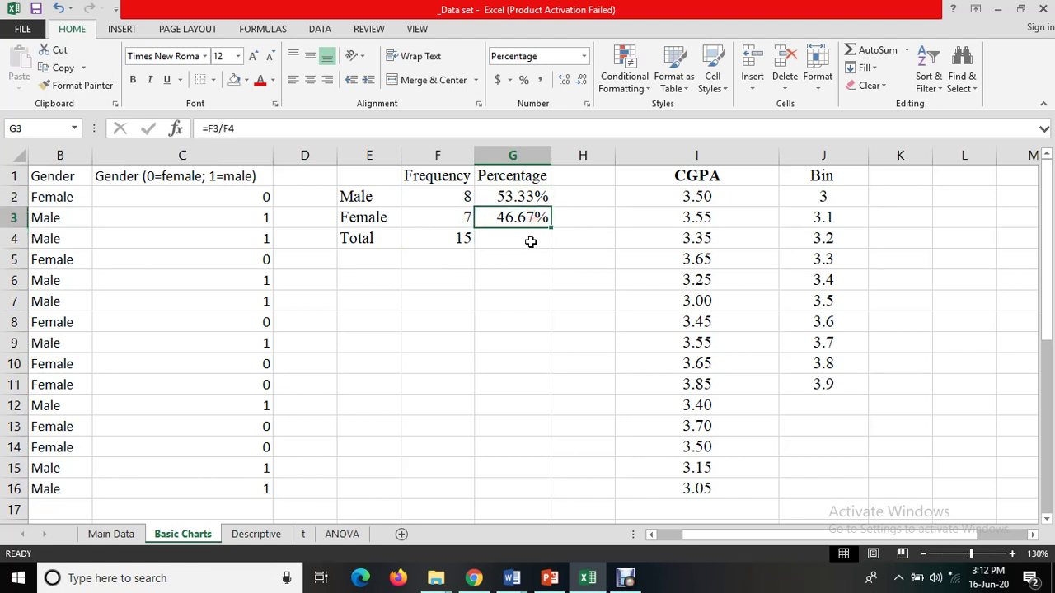
left_click(531, 241)
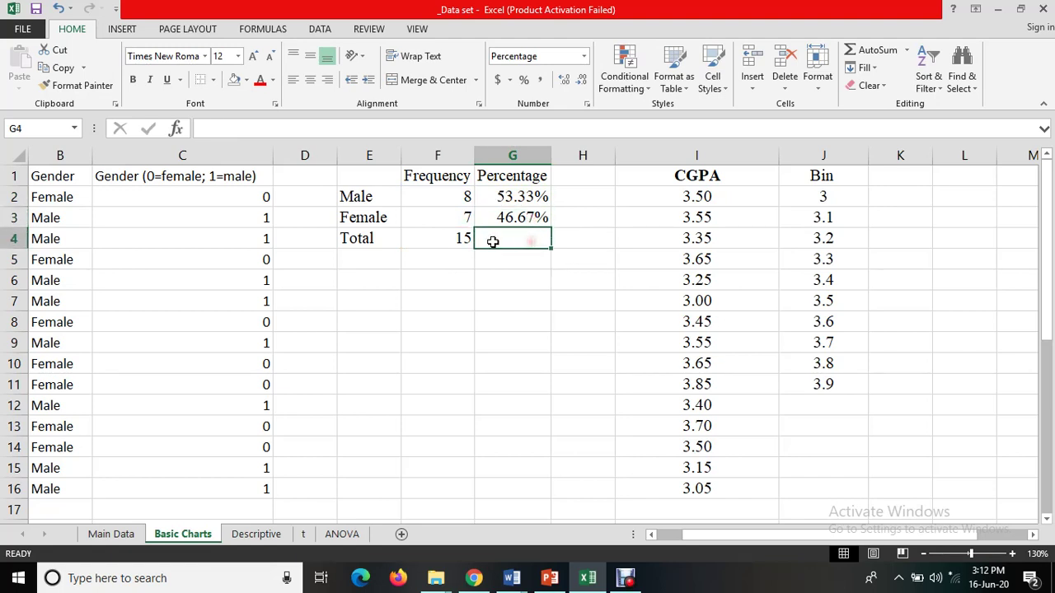
left_click(537, 226)
left_click_drag(554, 233, 565, 256)
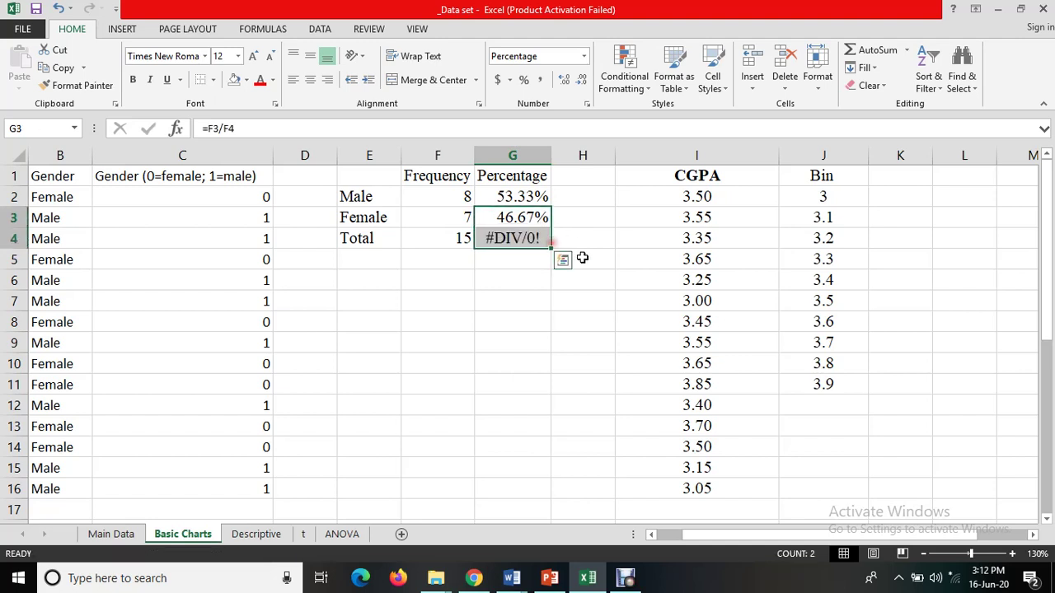
left_click(506, 242)
key("F2")
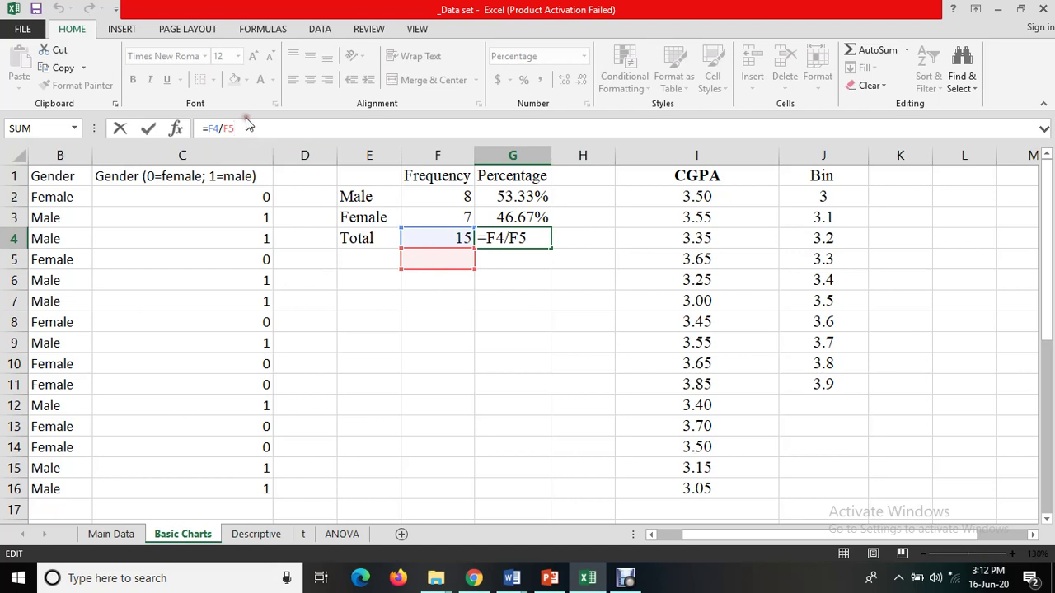
key("BackSpace")
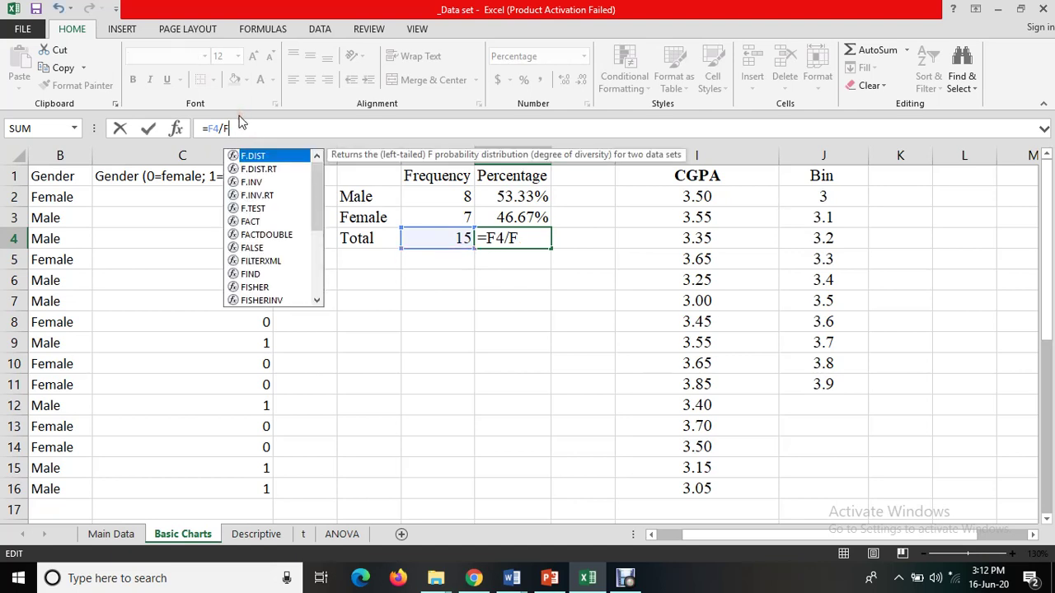
type("4")
key("Return")
left_click(489, 238)
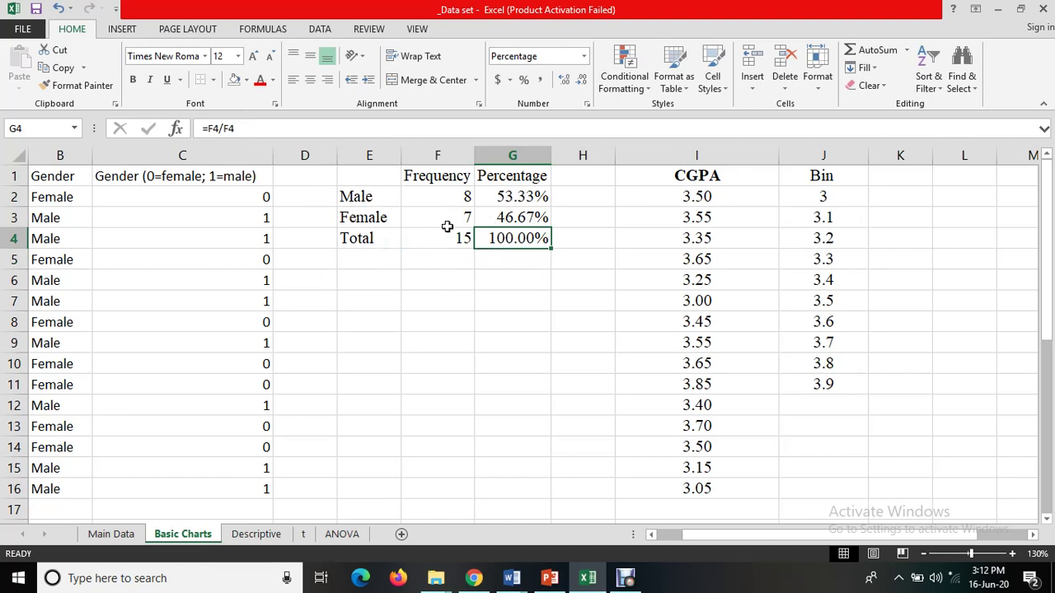
left_click_drag(366, 178, 504, 243)
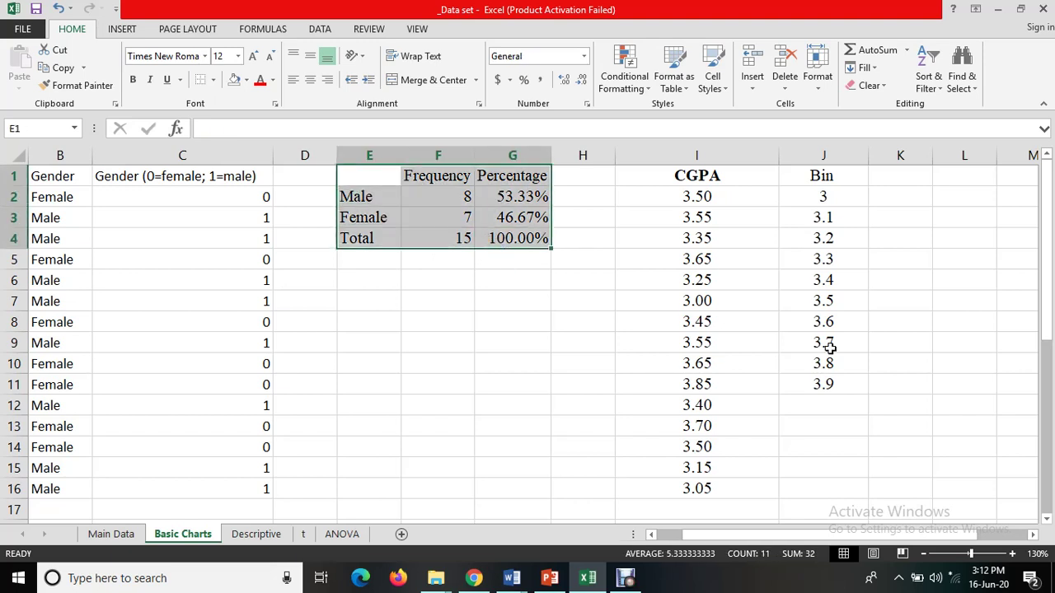
Insert a 2-D pie chart from the Male and Female counts, shrink it, and move it below the table.
left_click(124, 30)
left_click(456, 306)
left_click_drag(375, 209, 423, 214)
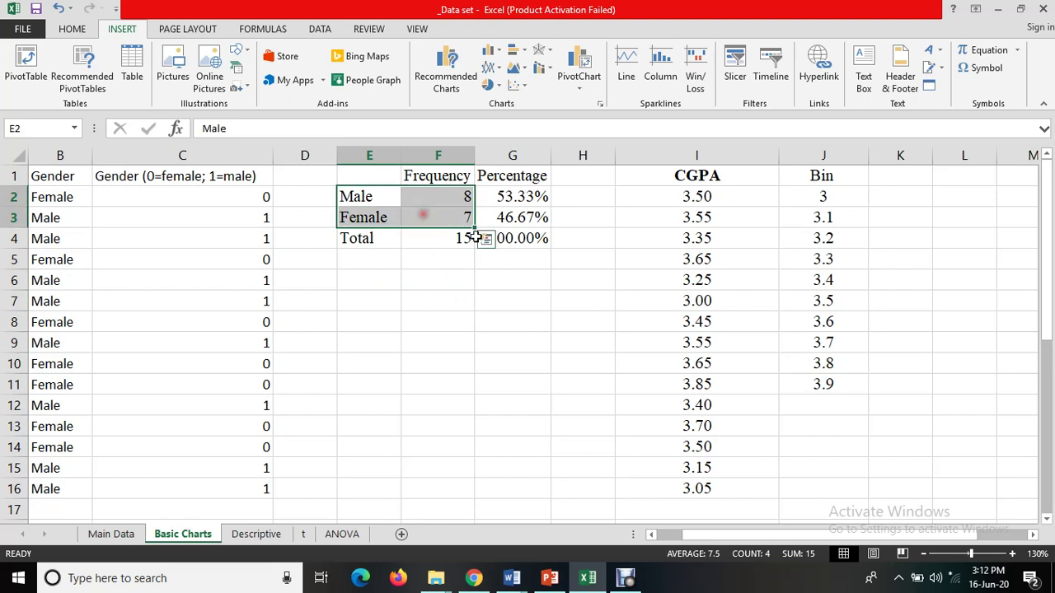
left_click(491, 85)
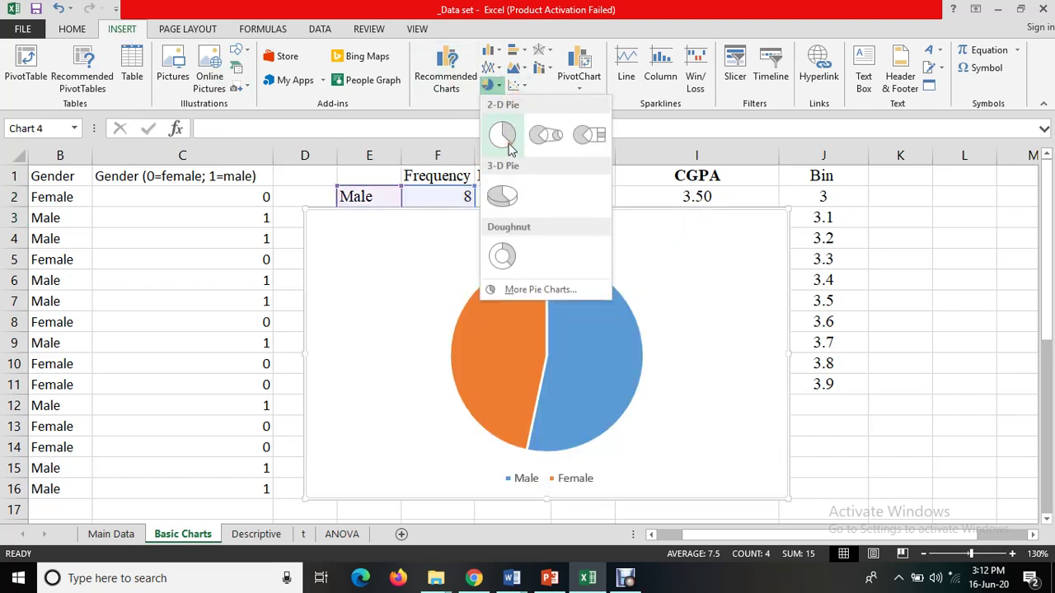
left_click(504, 138)
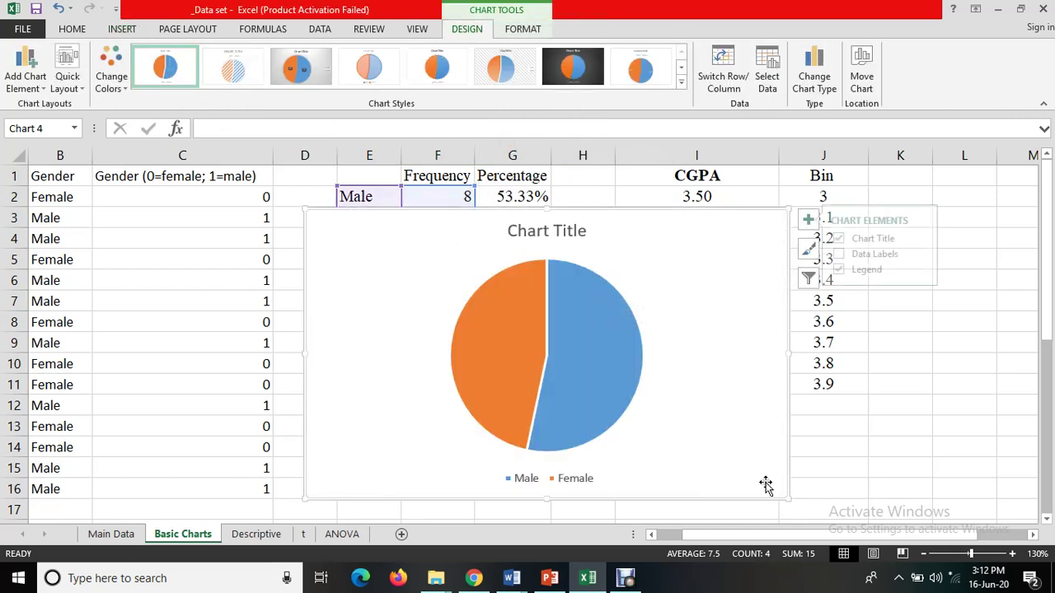
left_click_drag(788, 499, 707, 449)
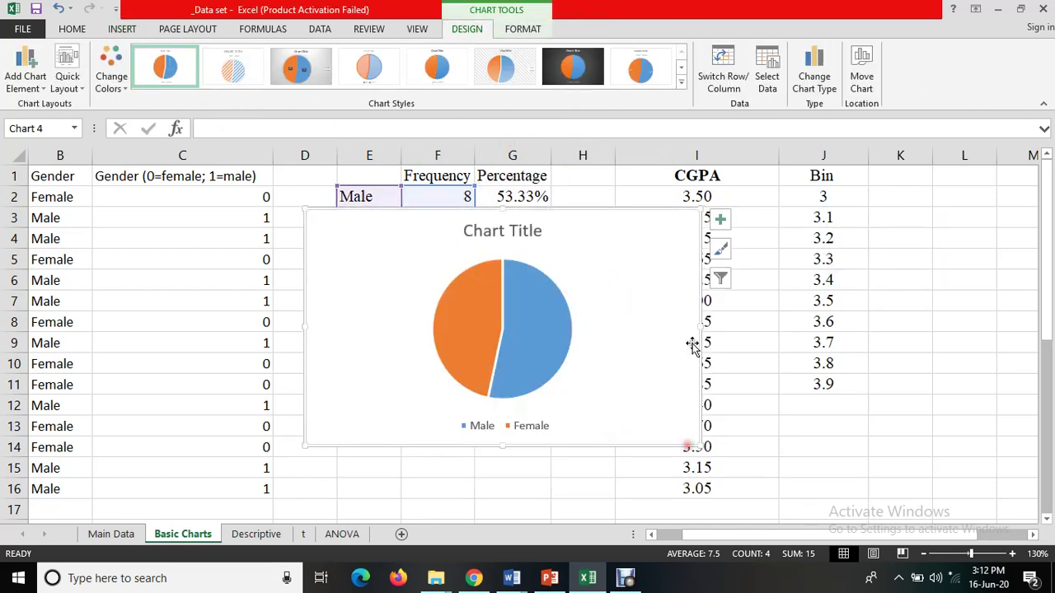
left_click_drag(689, 304, 678, 352)
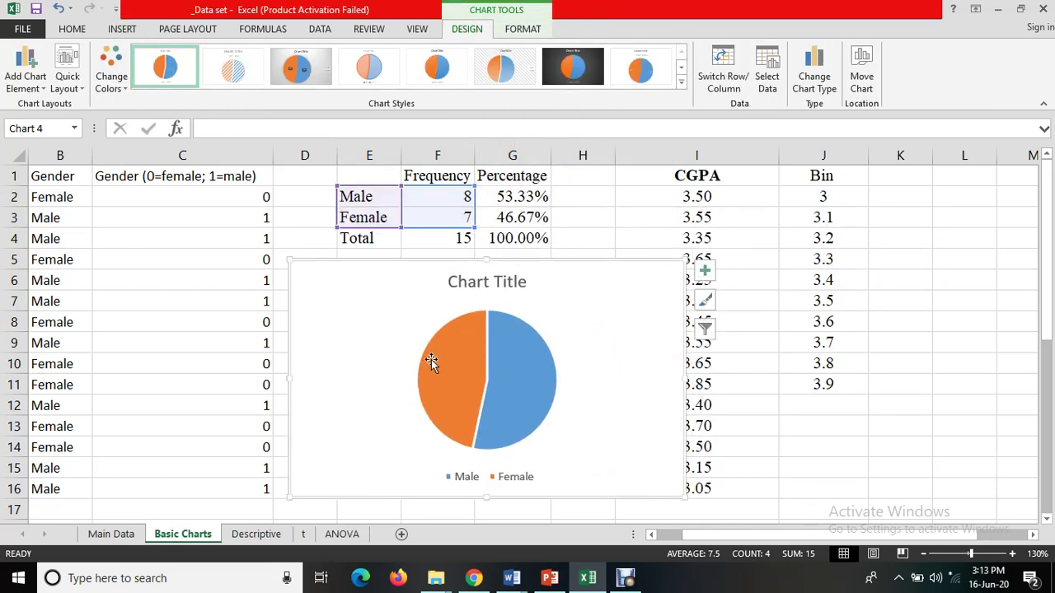
Apply a pie chart style that labels the slices 53% and 47%.
left_click(681, 82)
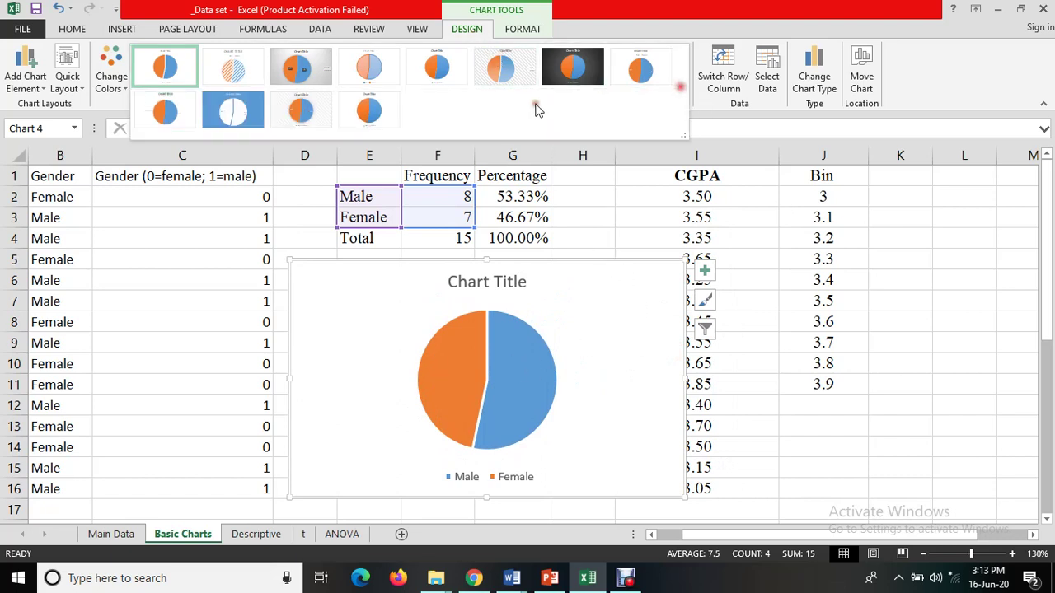
left_click(327, 121)
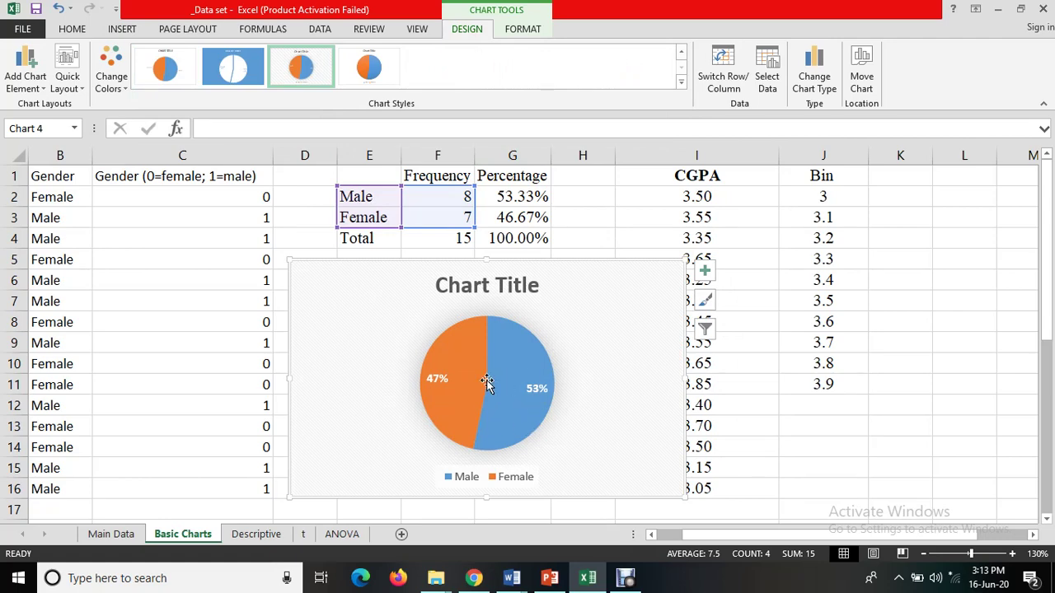
mouse_move(524, 404)
left_click(511, 289)
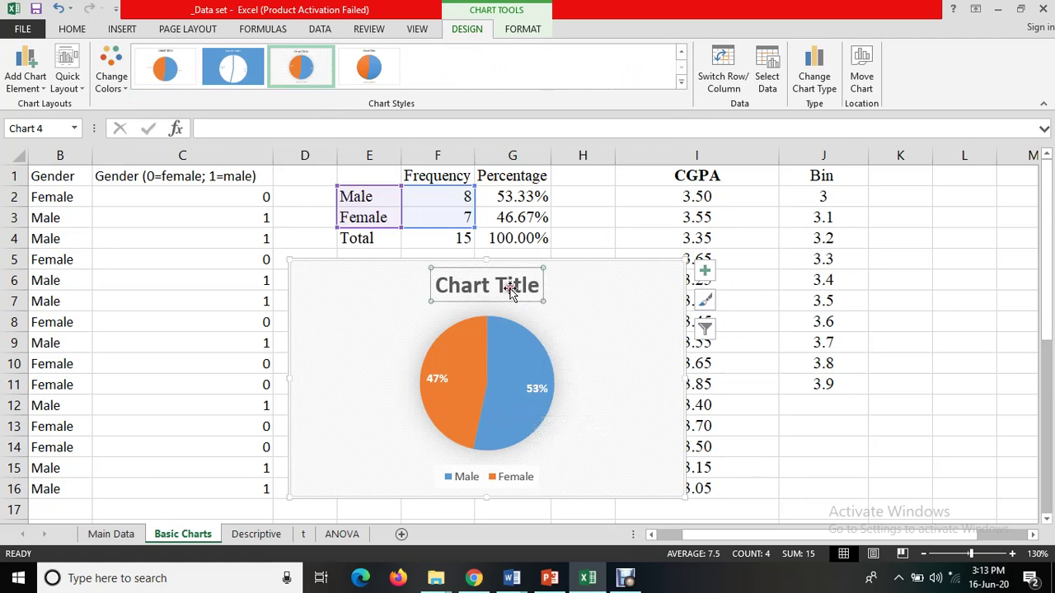
left_click(496, 286)
Reselect the Male and Female frequencies E2:F3 and bring up the column chart choices.
left_click(584, 241)
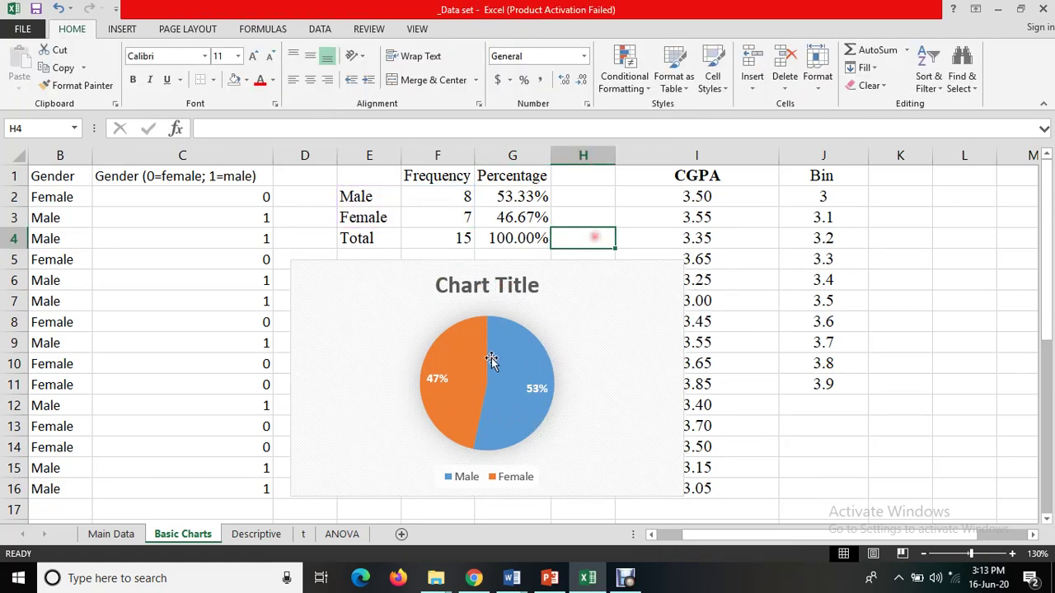
left_click(122, 29)
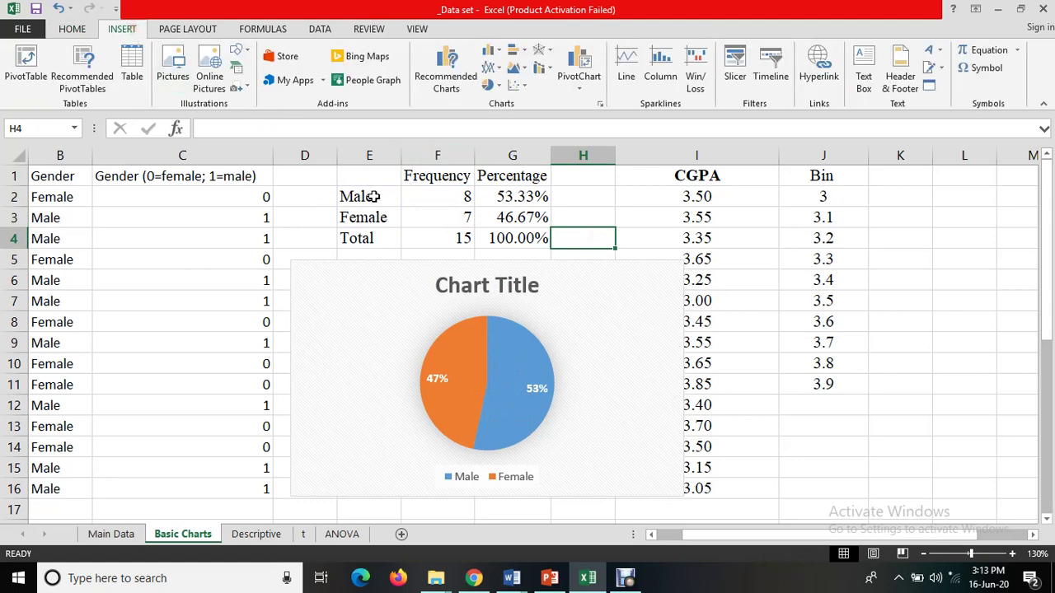
left_click_drag(373, 197, 429, 217)
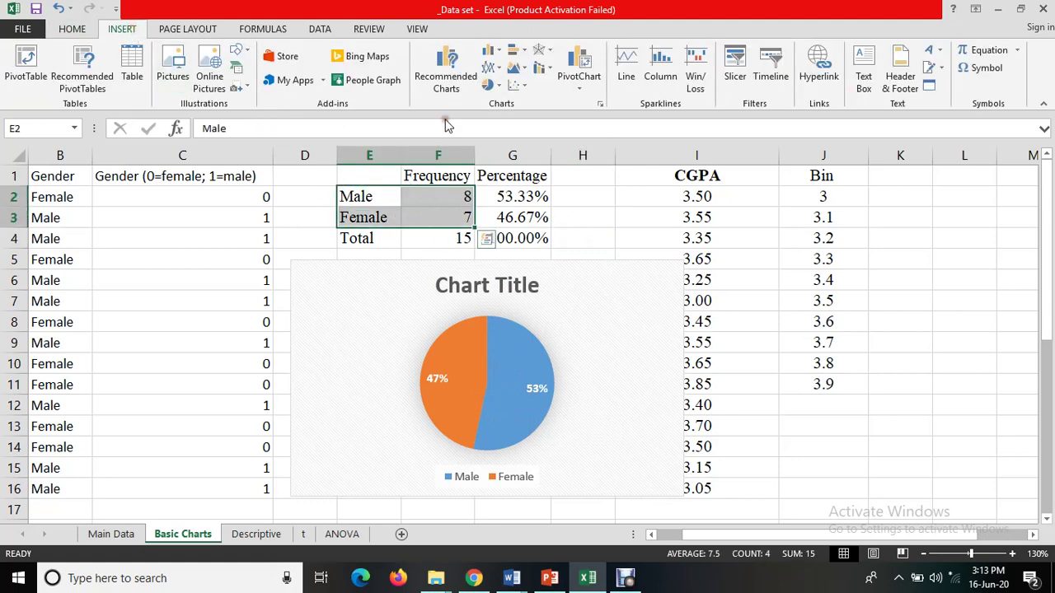
left_click(491, 53)
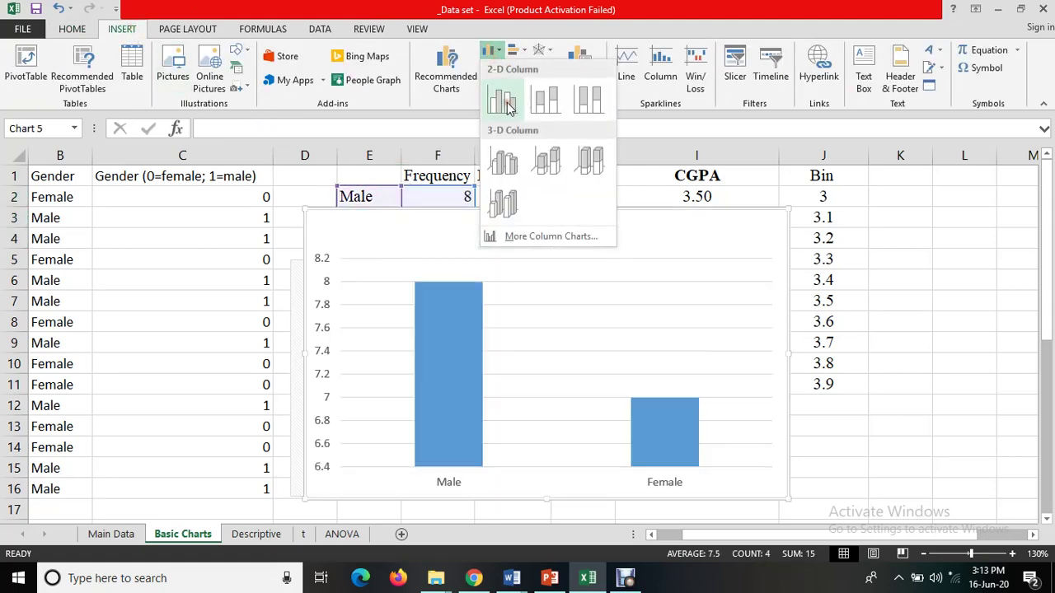
Insert a 2-D clustered column chart of Male 8 and Female 7 and move it below the pie.
left_click(512, 51)
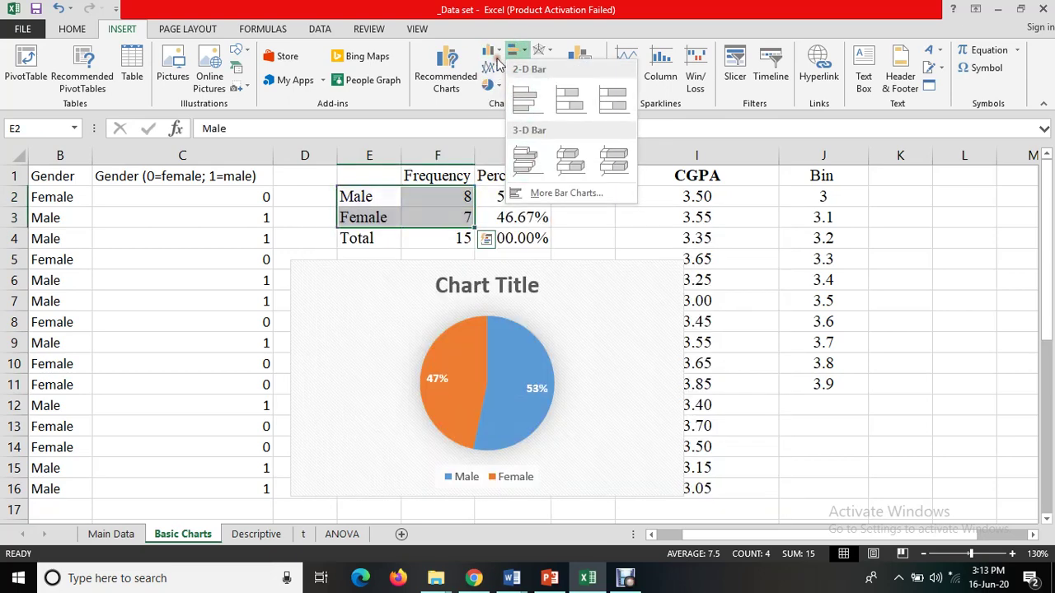
left_click(491, 53)
left_click(500, 95)
scroll(527, 388, "down", 1, "ctrl")
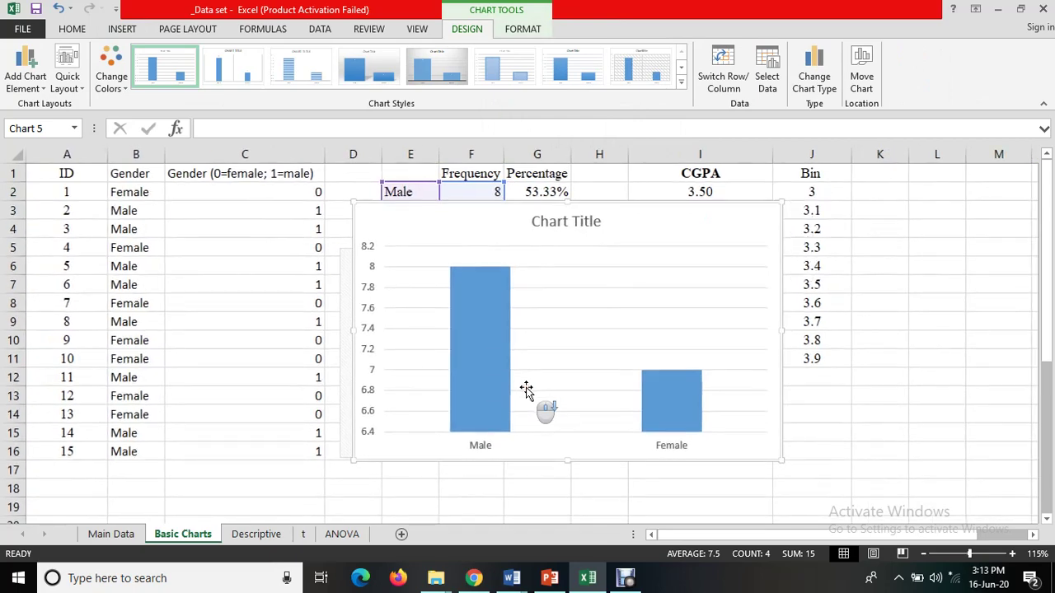
scroll(538, 321, "down", 2, "ctrl")
mouse_move(568, 299)
left_mouse_down()
mouse_move(581, 403)
mouse_move(704, 407)
mouse_move(948, 346)
mouse_move(536, 438)
mouse_move(502, 486)
left_mouse_up()
scroll(494, 461, "down", 3)
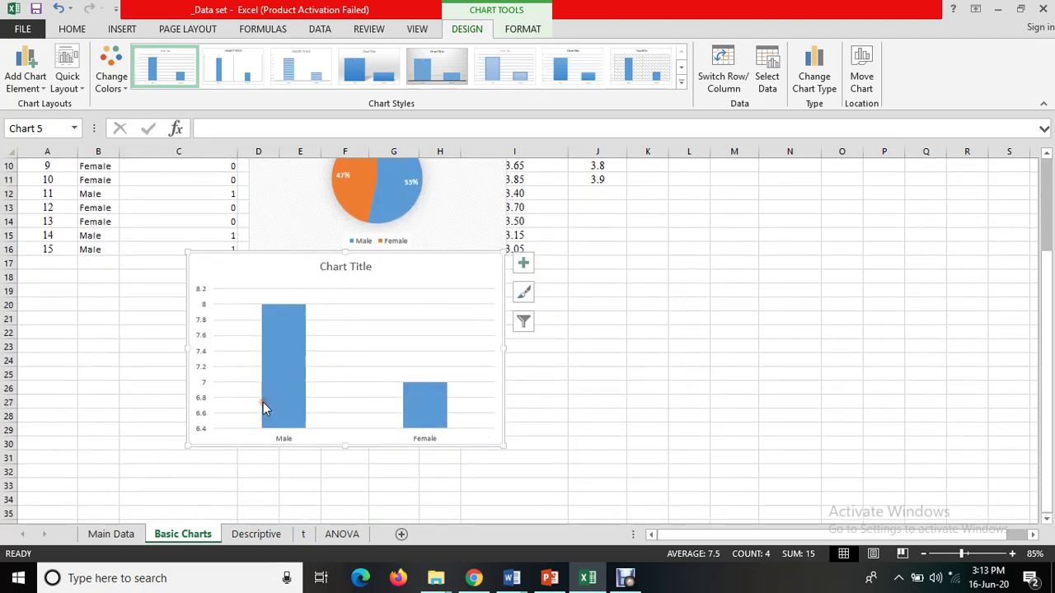
scroll(246, 395, "up", 1, "ctrl")
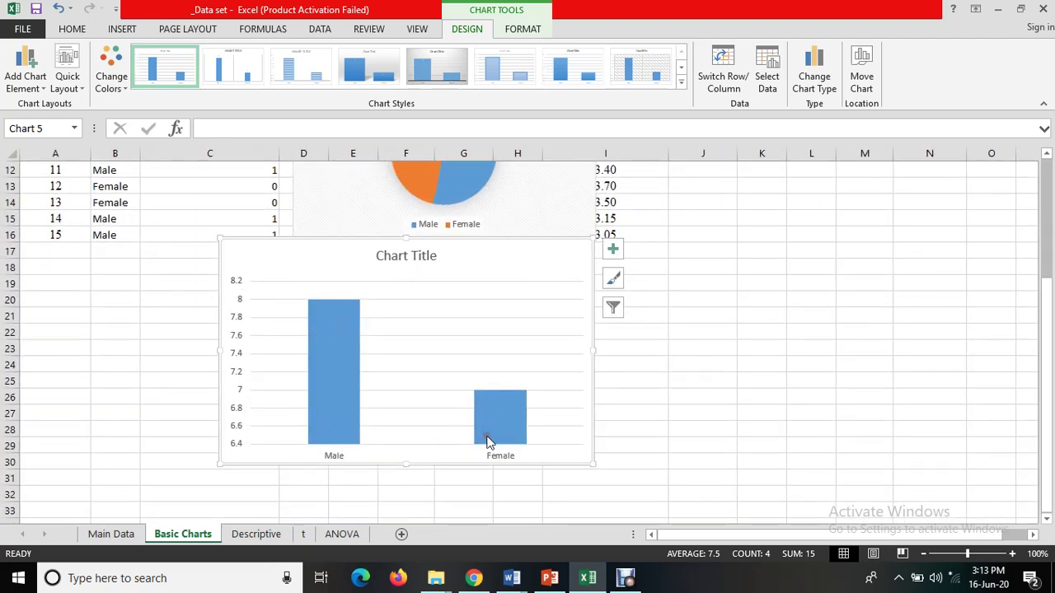
Select the column chart and bring up the Chart Tools Design Quick Layout gallery.
left_click(330, 368)
left_click(450, 294)
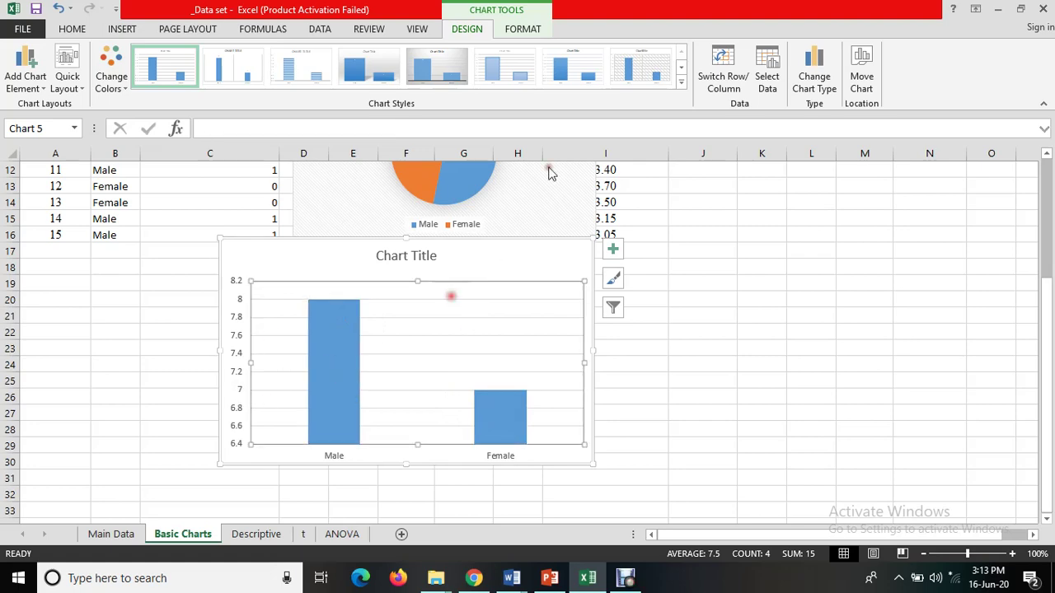
left_click(521, 29)
left_click(466, 28)
left_click(70, 88)
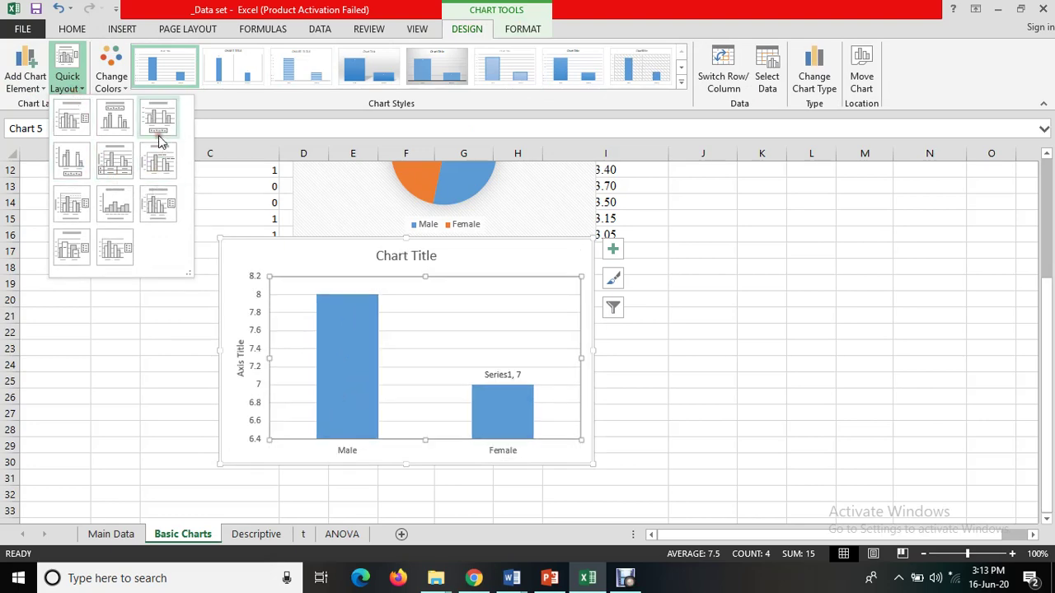
Apply Quick Layout 9 to give the column chart placeholder axis titles.
left_click(167, 201)
left_click(239, 344)
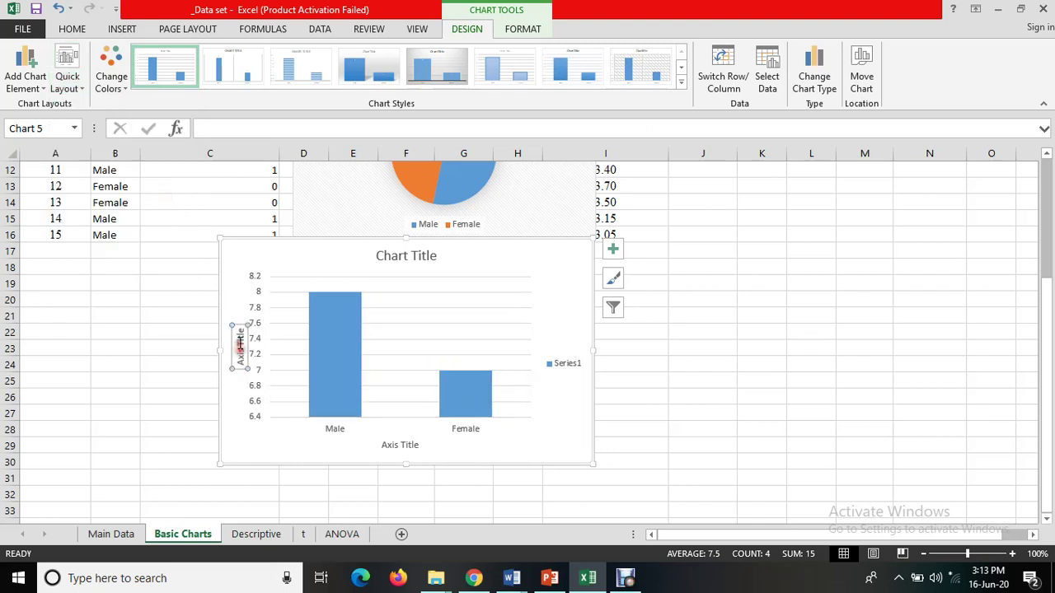
left_click(401, 444)
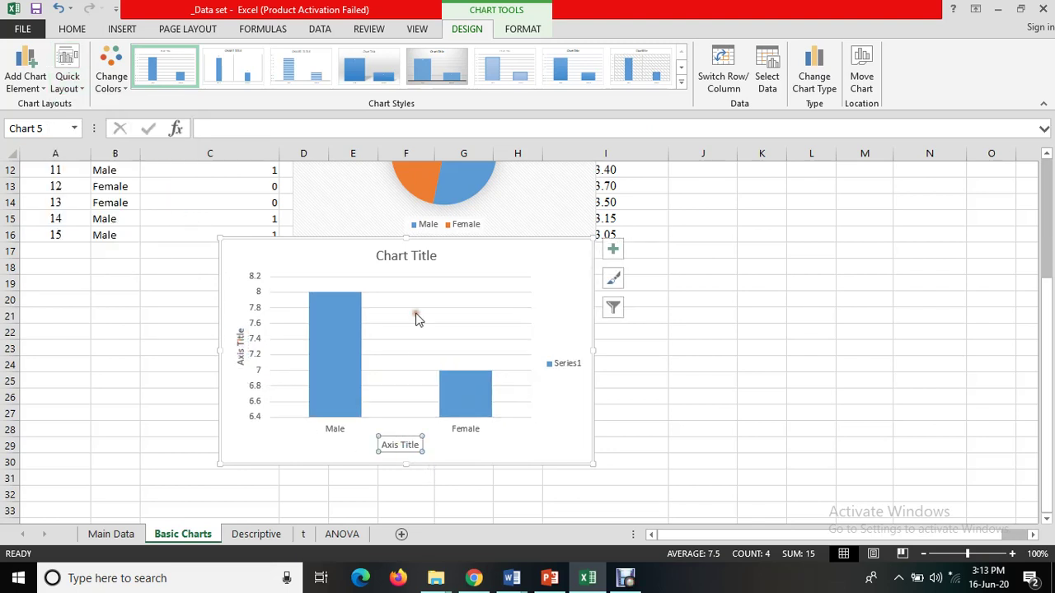
left_click(406, 256)
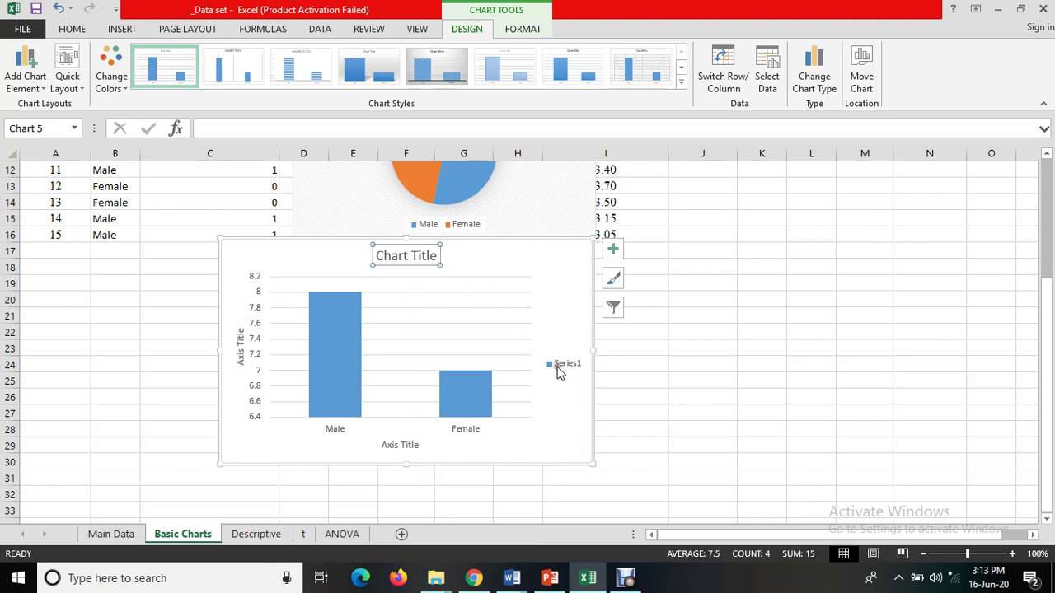
Delete the Series1 legend and position the column chart below the pie chart.
left_click(561, 371)
key("Delete")
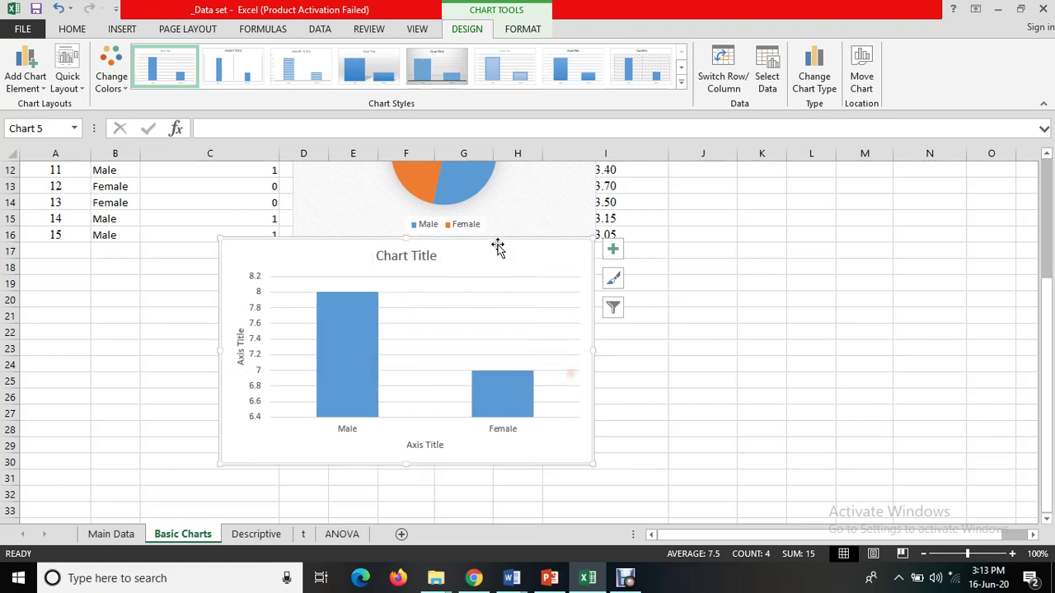
mouse_move(490, 268)
left_mouse_down()
mouse_move(469, 306)
mouse_move(424, 289)
left_mouse_up()
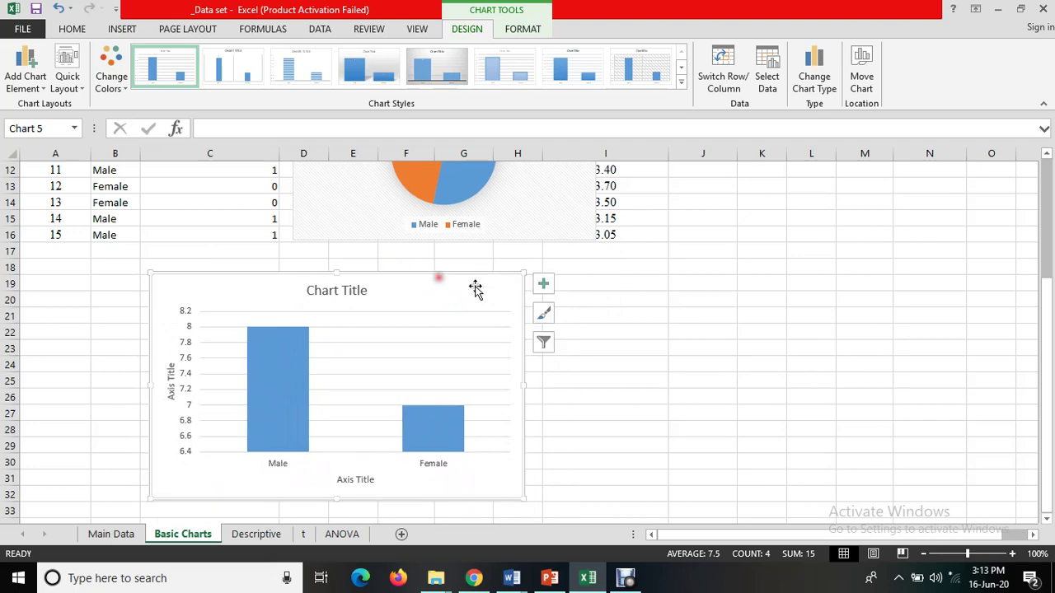
scroll(476, 288, "down", 1, "ctrl")
scroll(475, 287, "up", 3)
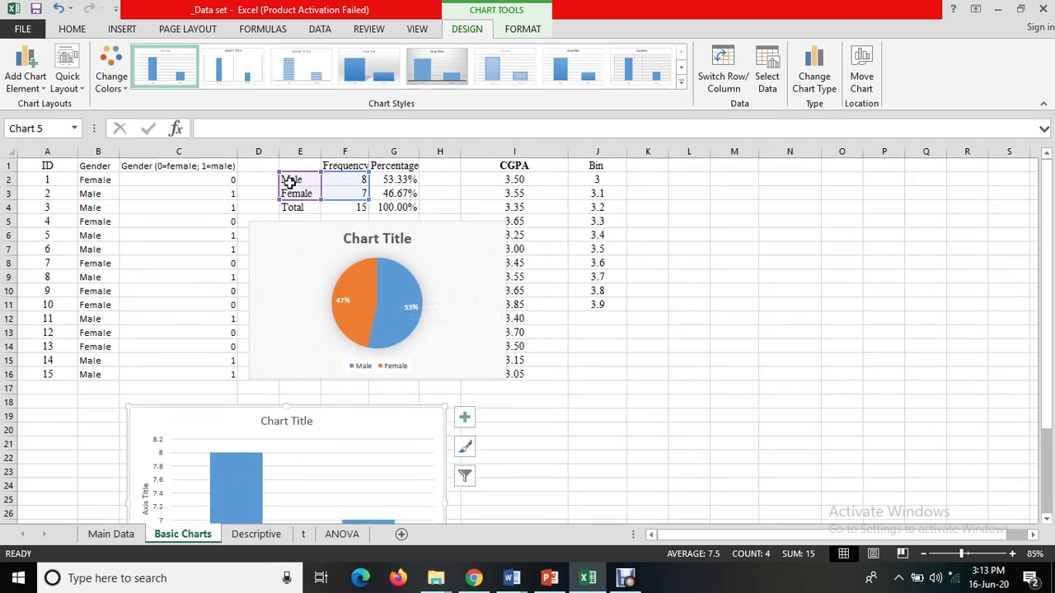
left_click(514, 415)
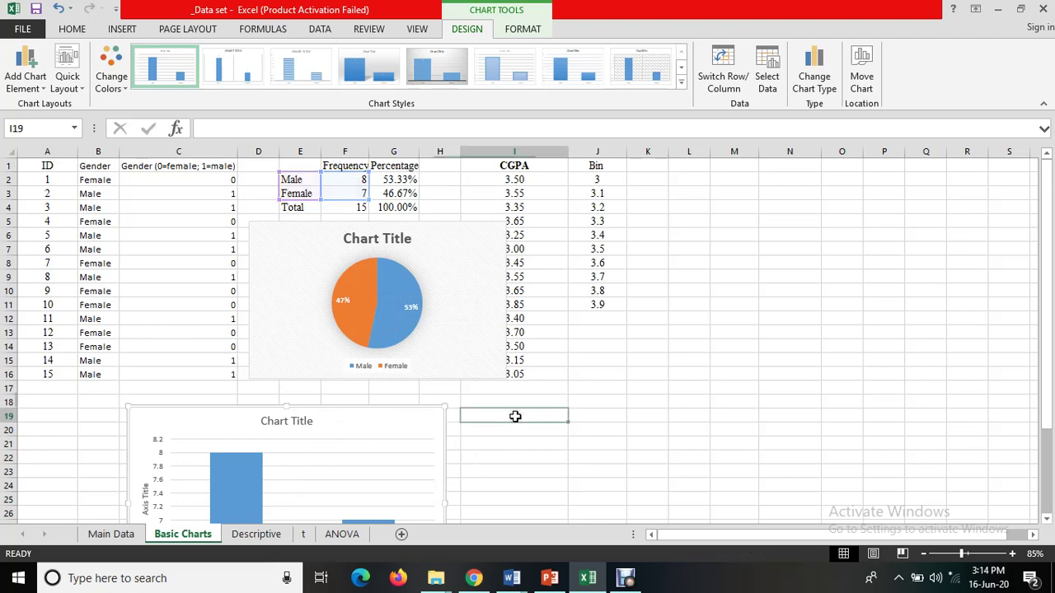
Shift the gender pie chart slightly left so it clears the CGPA values.
left_click_drag(288, 179, 356, 208)
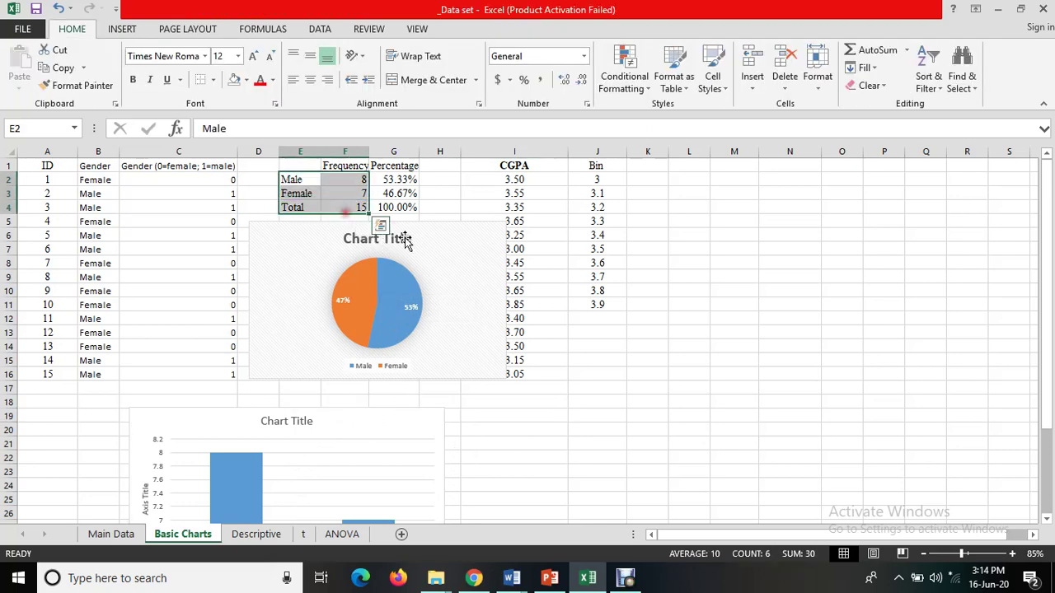
left_click(541, 154)
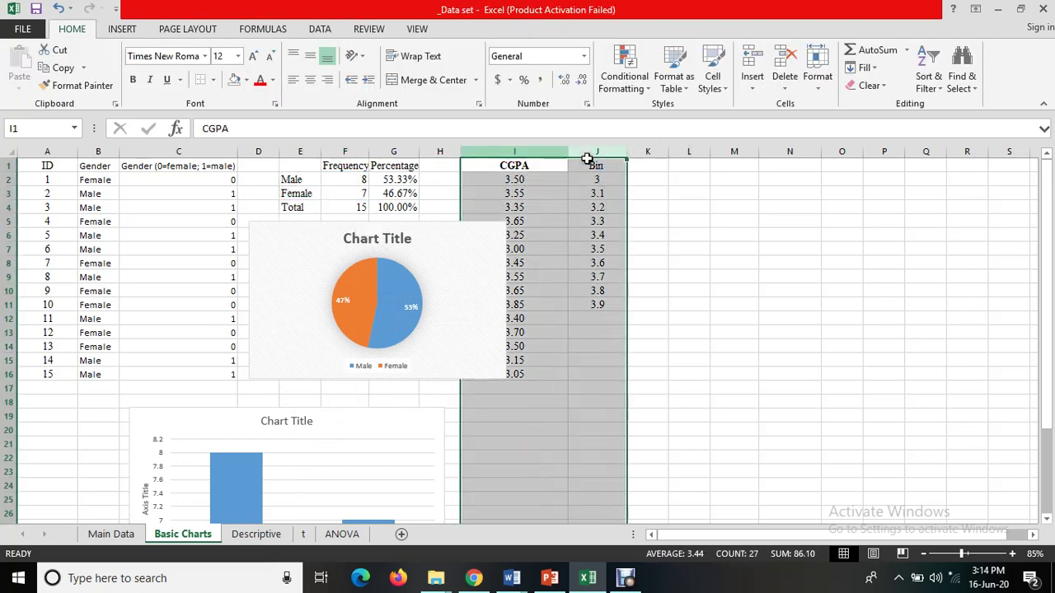
left_click(544, 263)
left_click(458, 282)
left_click_drag(452, 287, 434, 286)
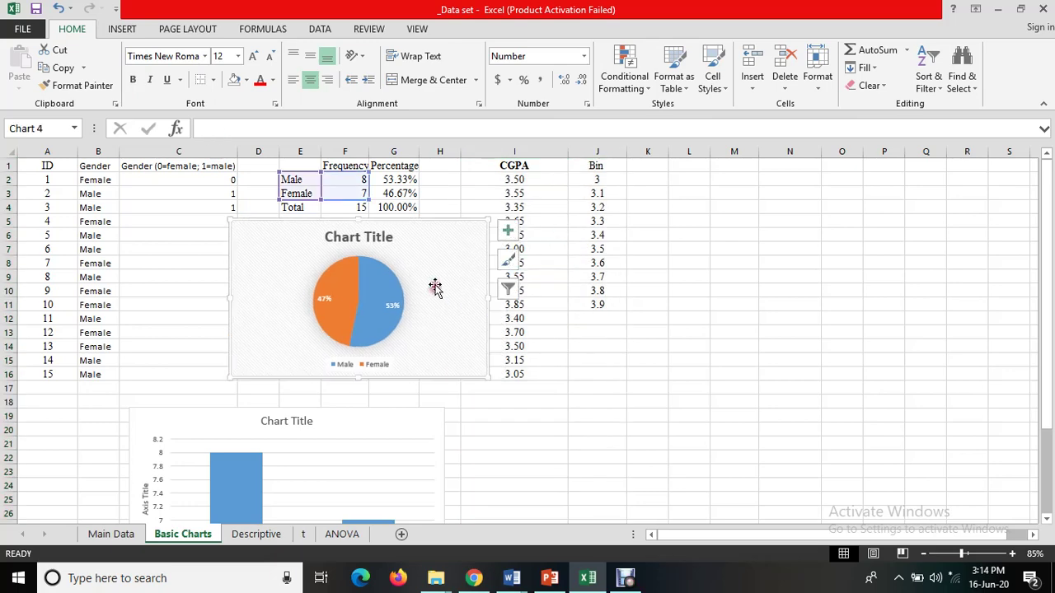
Review the CGPA values I2:I16 and Bin values J2:J11, ending on the lowest CGPA 3.00 in I7.
left_click(525, 153)
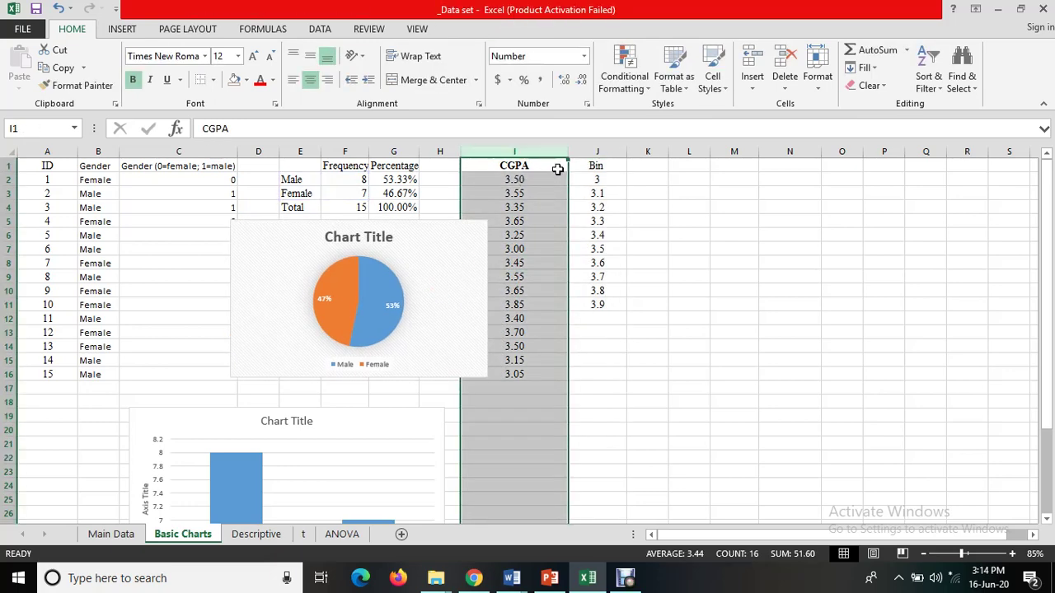
left_click(591, 182)
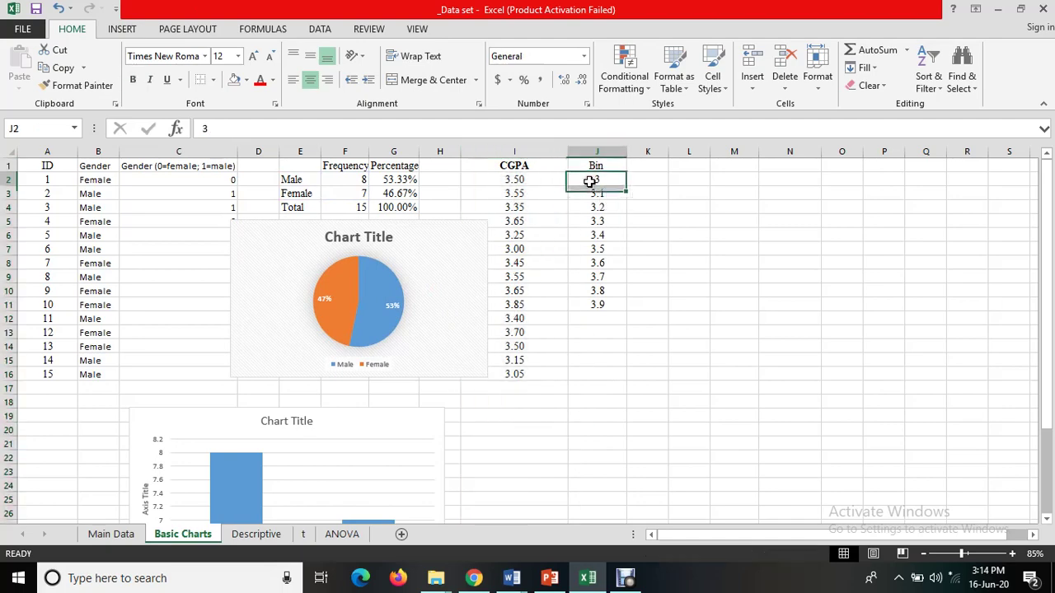
scroll(619, 207, "up", 2)
scroll(746, 254, "up", 2)
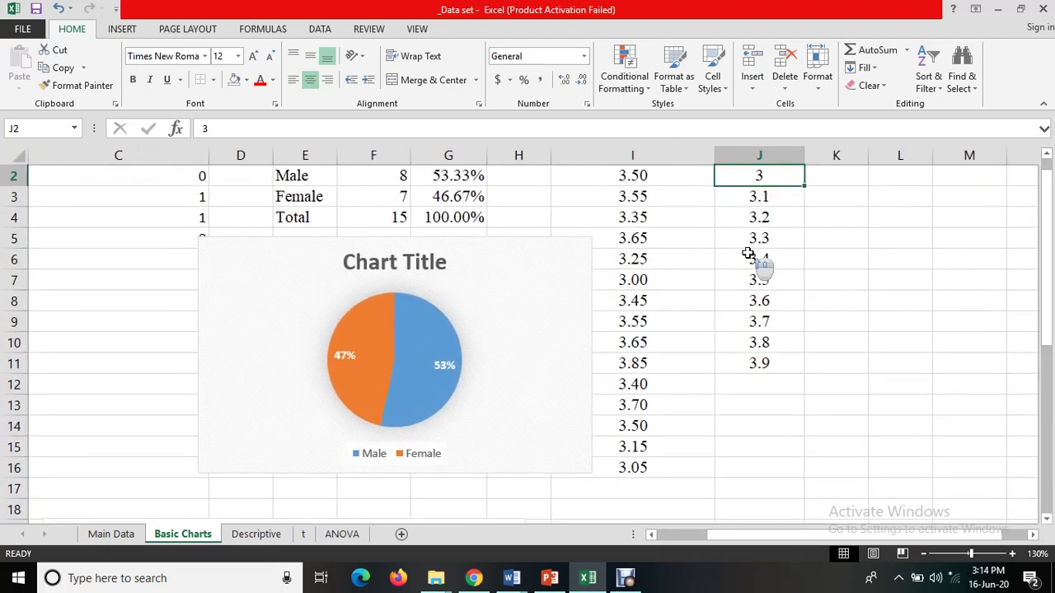
scroll(791, 251, "up", 1)
left_click(678, 206)
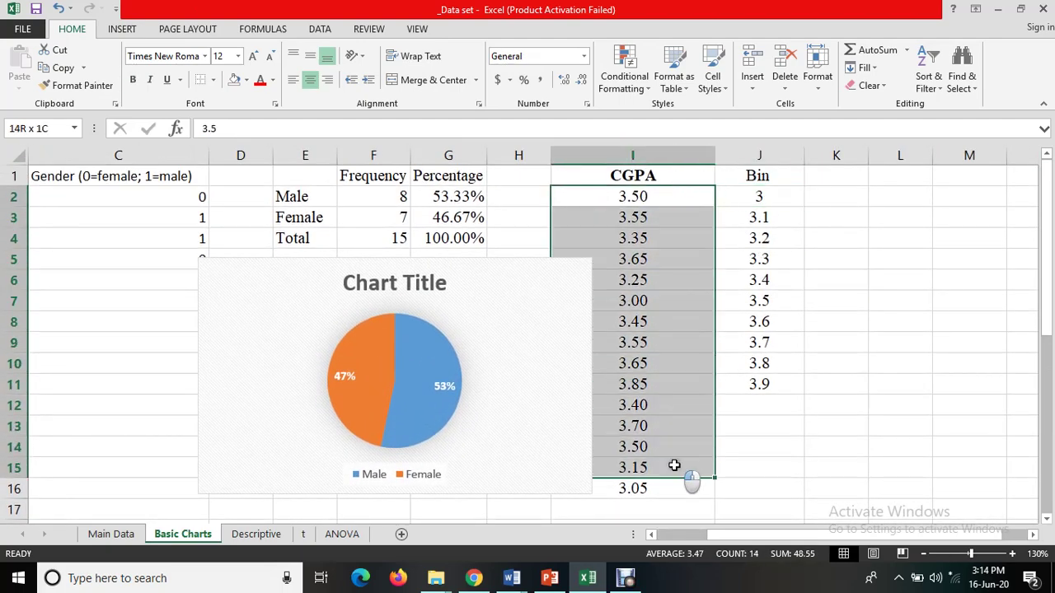
left_click_drag(678, 206, 678, 485)
left_click(752, 217)
left_click(754, 198)
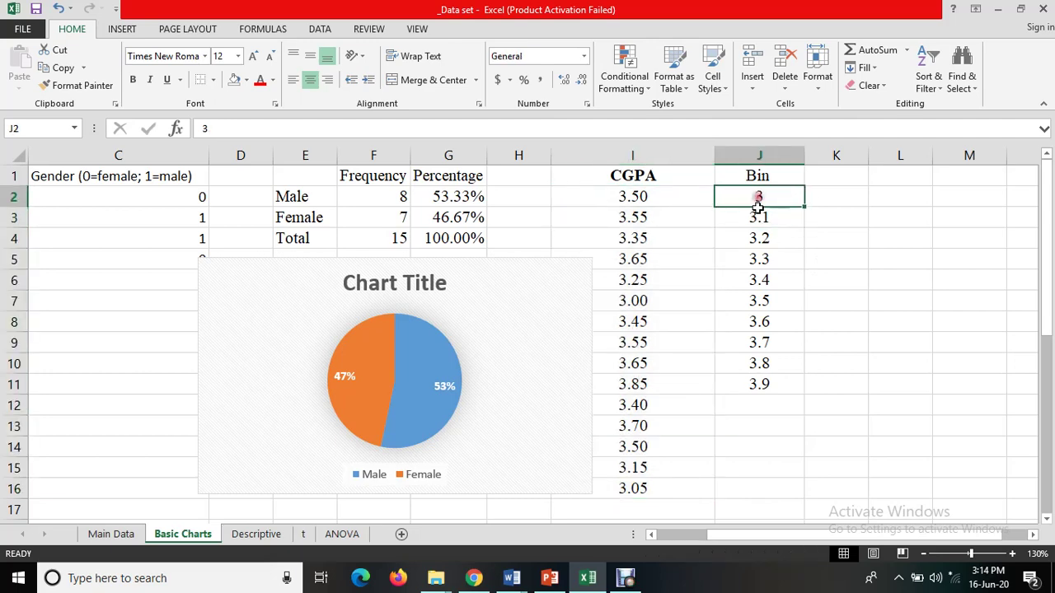
left_click(757, 394)
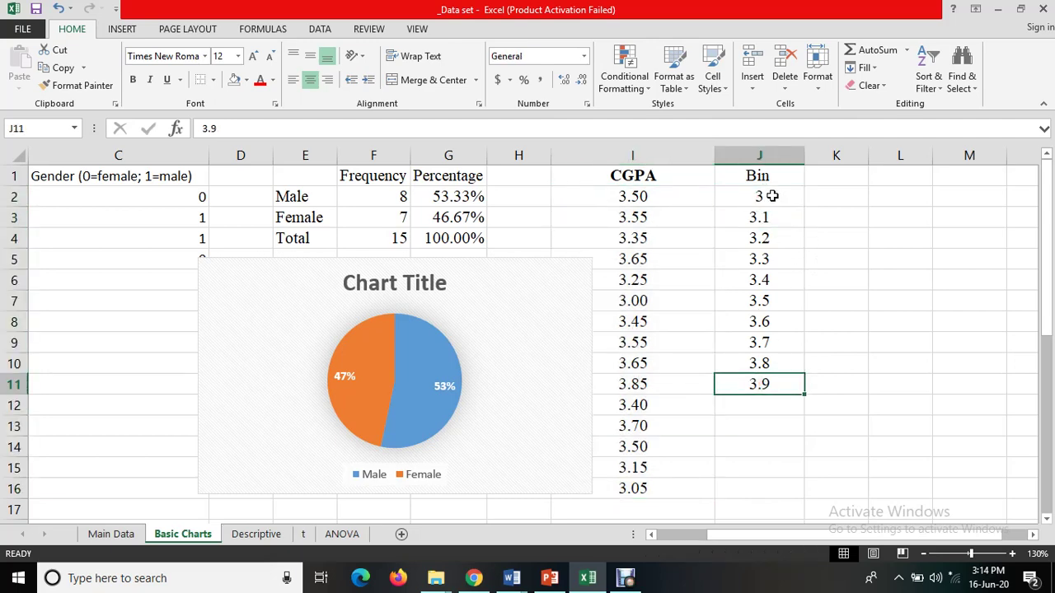
left_click_drag(778, 198, 797, 377)
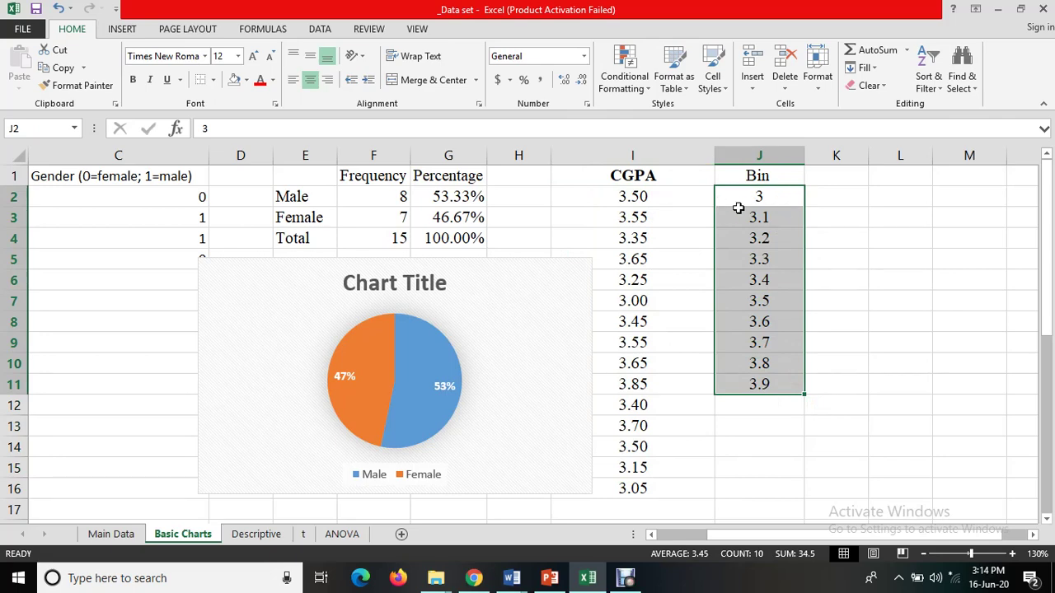
left_click(743, 199)
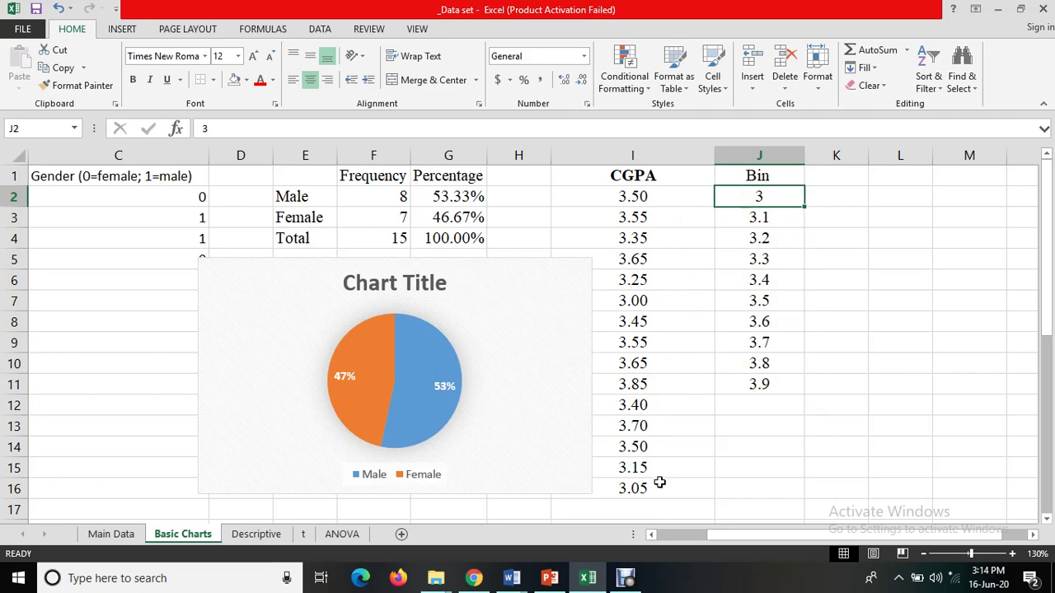
left_click(661, 305)
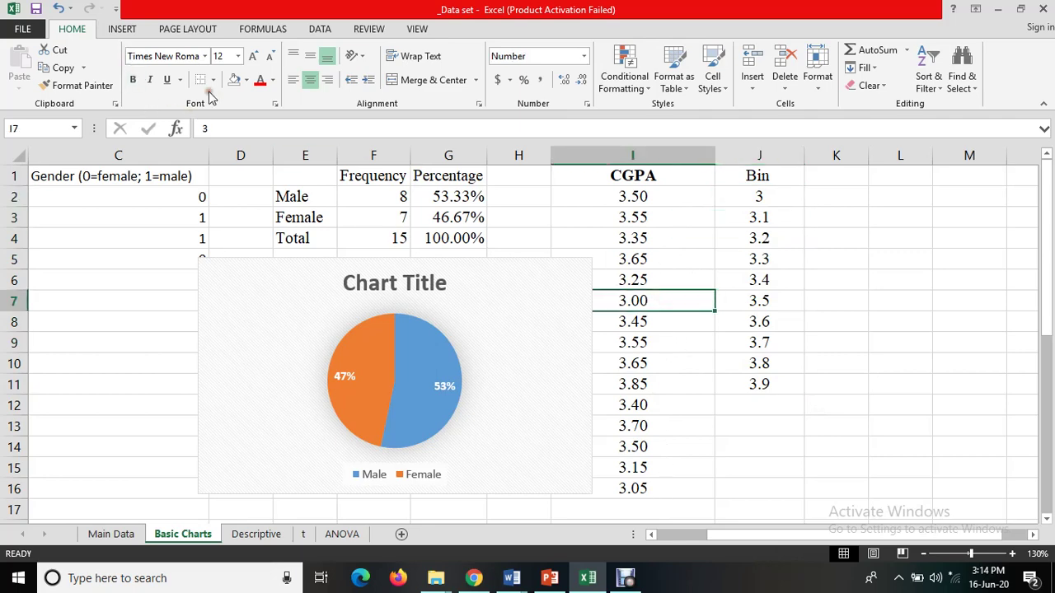
Fill the lowest CGPA 3.00 (I7) and highest 3.85 (I11) cells with gold.
left_click(247, 80)
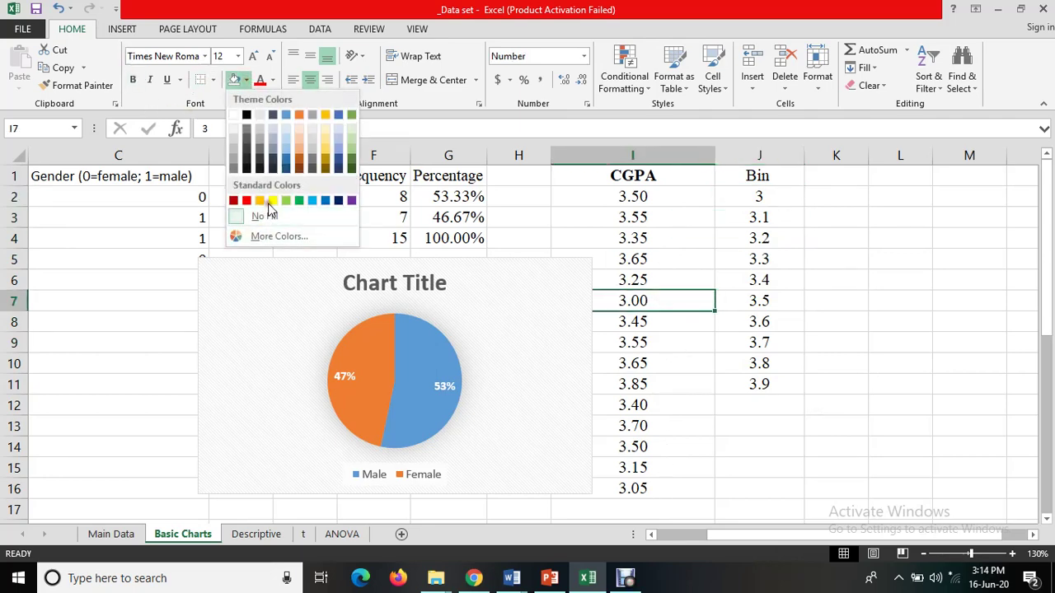
left_click(266, 202)
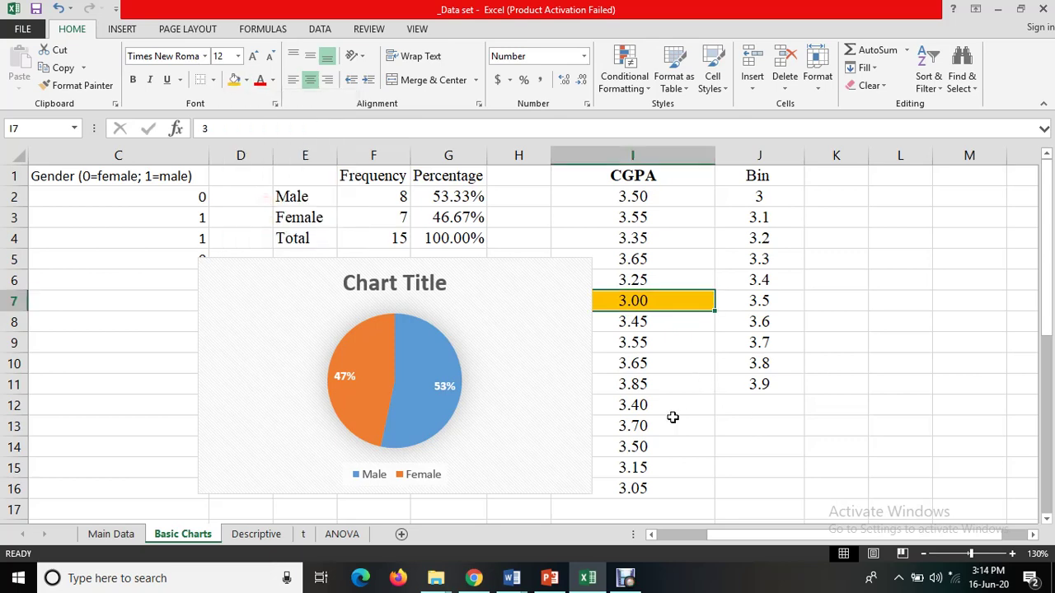
left_click(663, 383)
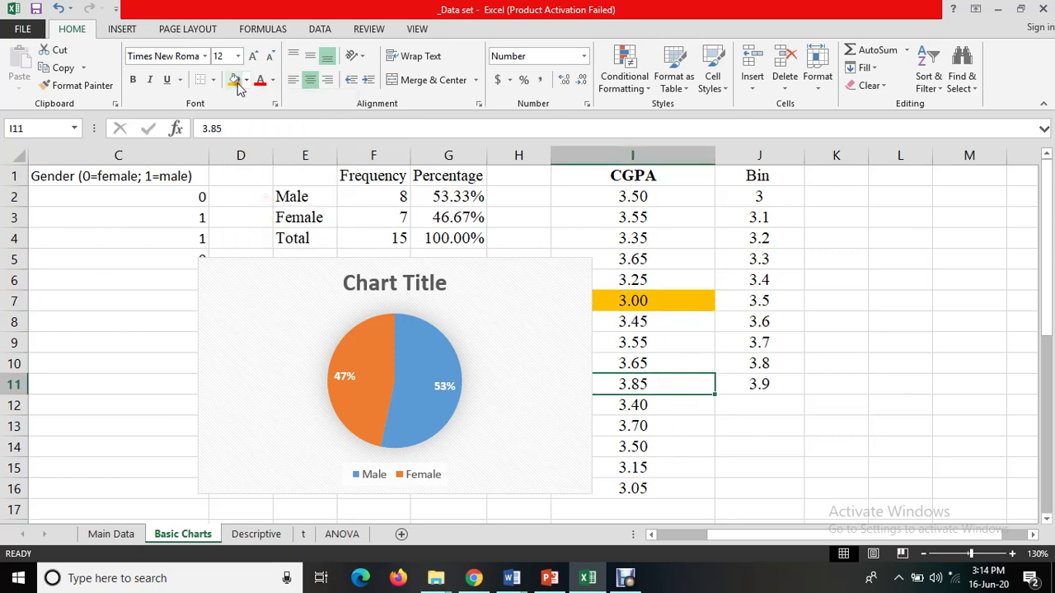
left_click(235, 80)
left_click(674, 405)
Select the first bin values in J2 and J3 (3 and 3.1).
left_click(683, 301)
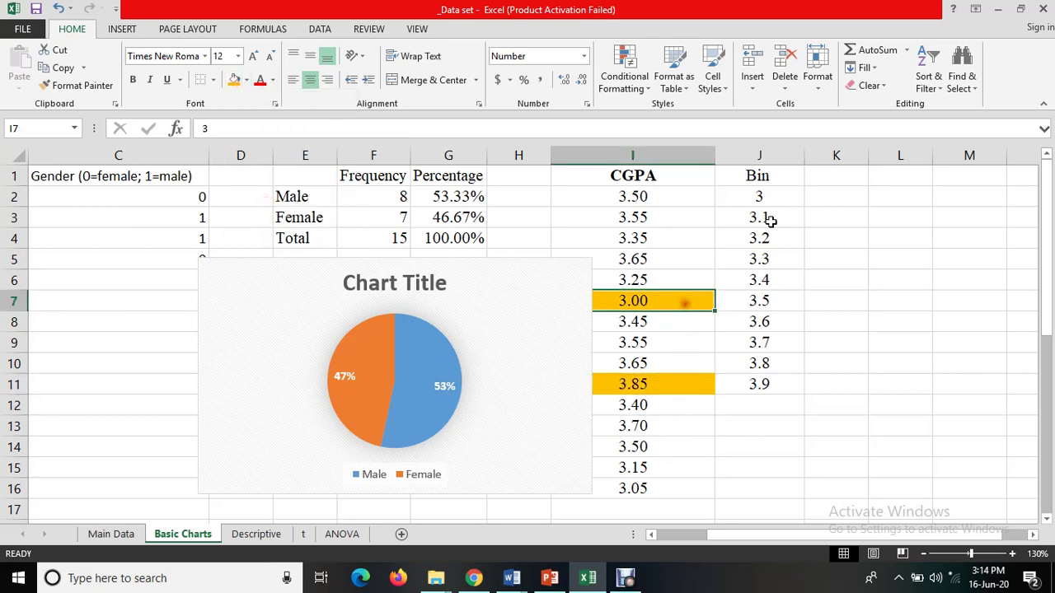
left_click(779, 199)
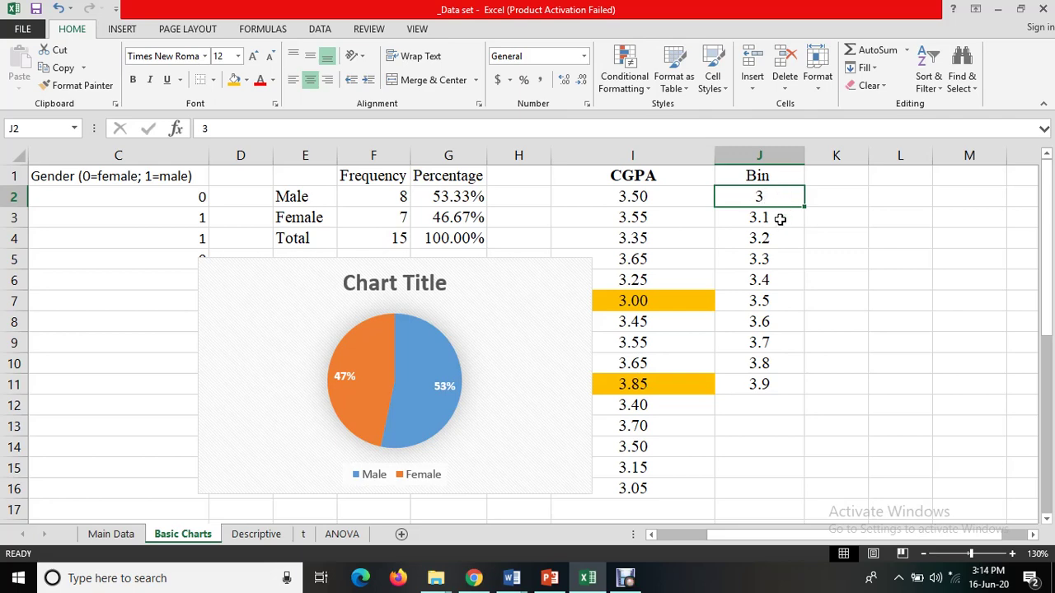
left_click(780, 219)
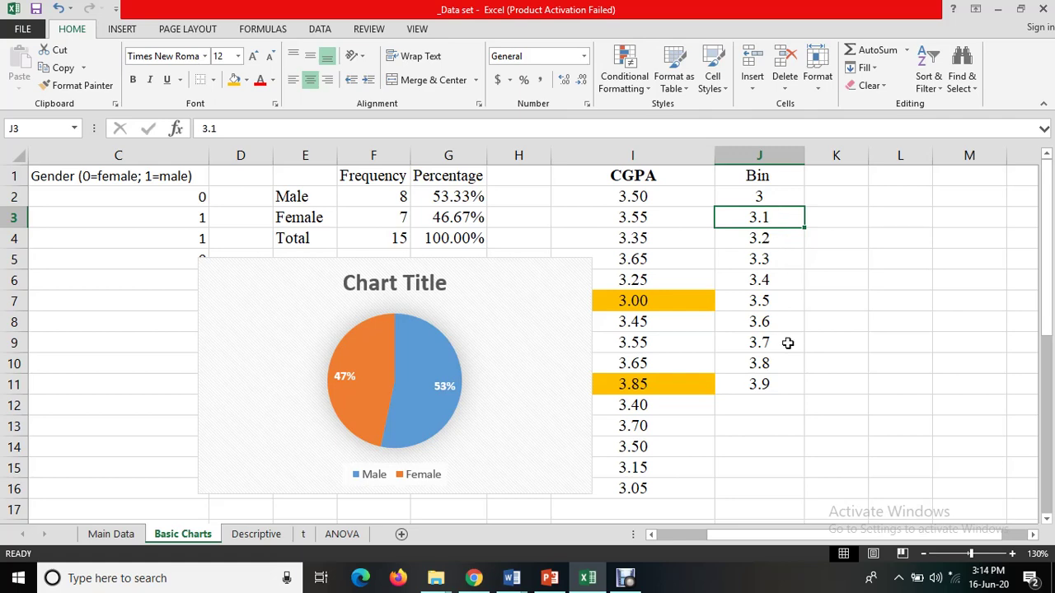
Clear the bin values J2:J11 and re-enter the starting bins 3 and 3.1.
left_click_drag(767, 196, 770, 382)
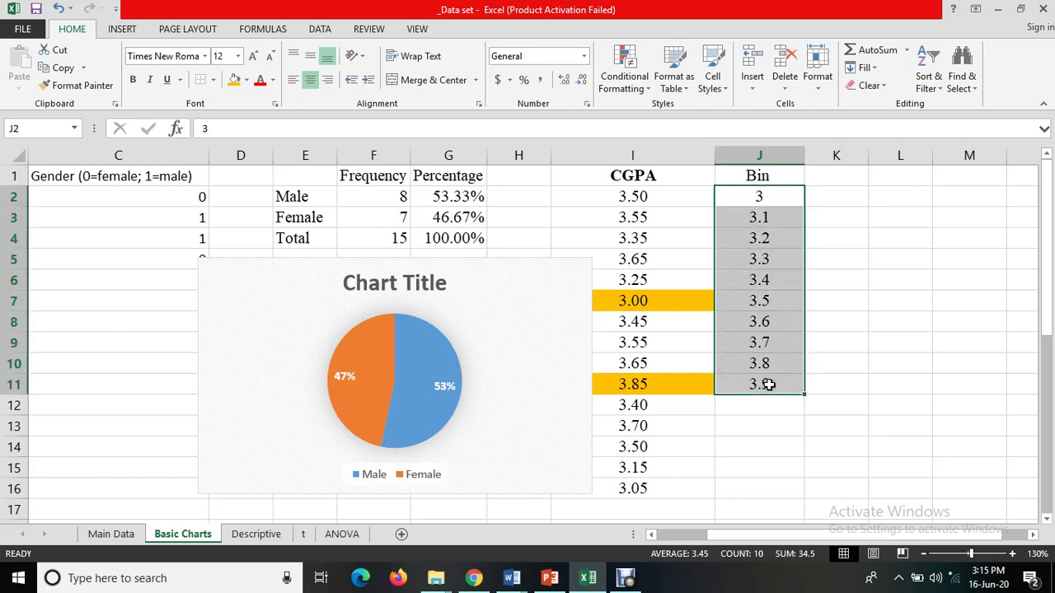
key("Delete")
left_click(764, 202)
type("3")
key("Return")
type("3")
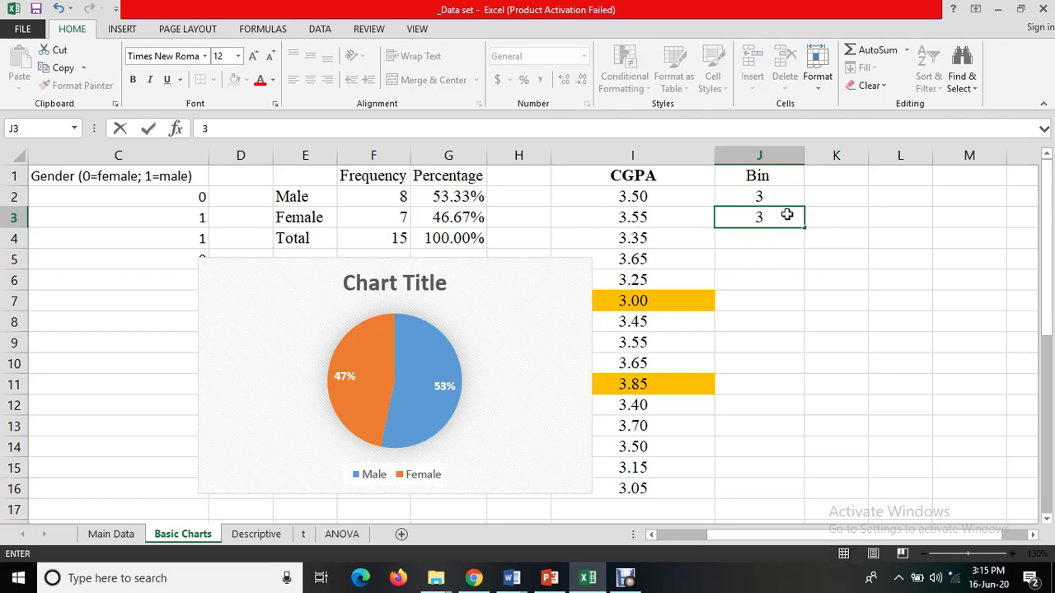
key("Return")
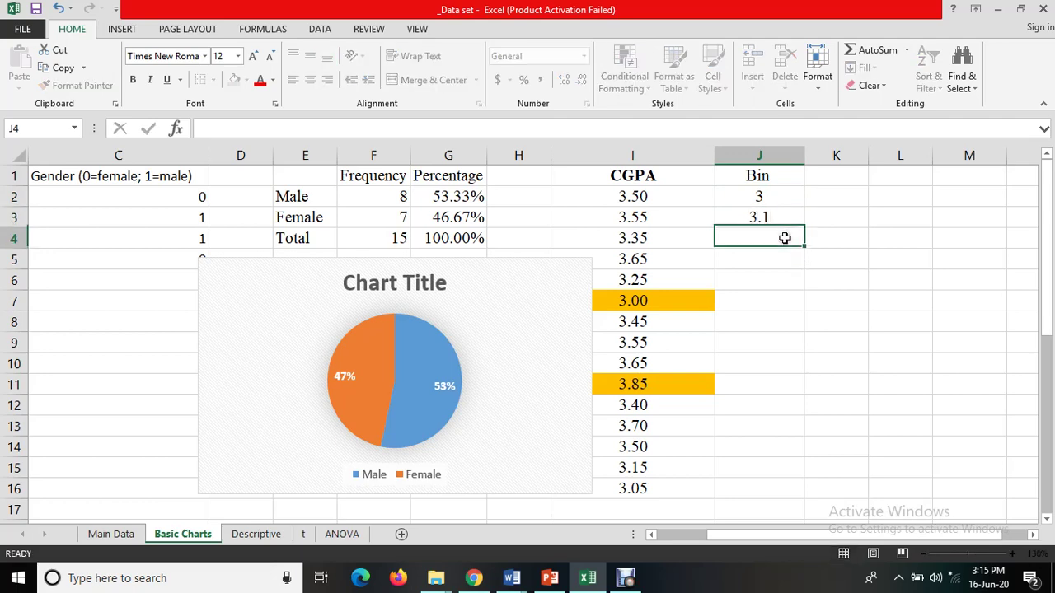
Fill the bin series down in 0.1 steps, delete the overshoot 4 and 4.1, and select I1:J16.
left_click_drag(767, 198, 804, 435)
left_click(778, 408)
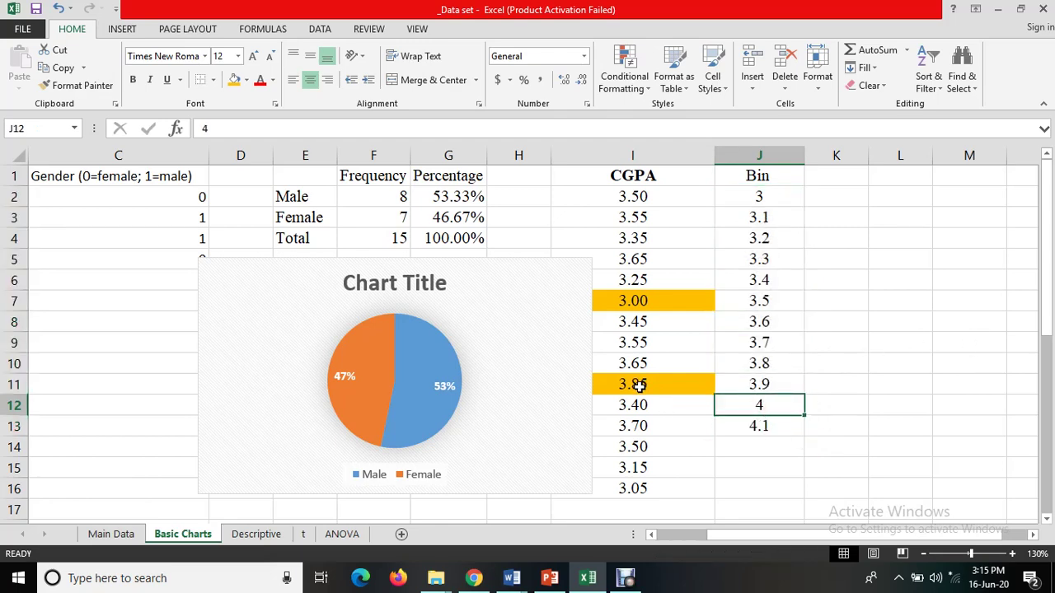
left_click_drag(759, 432, 748, 414)
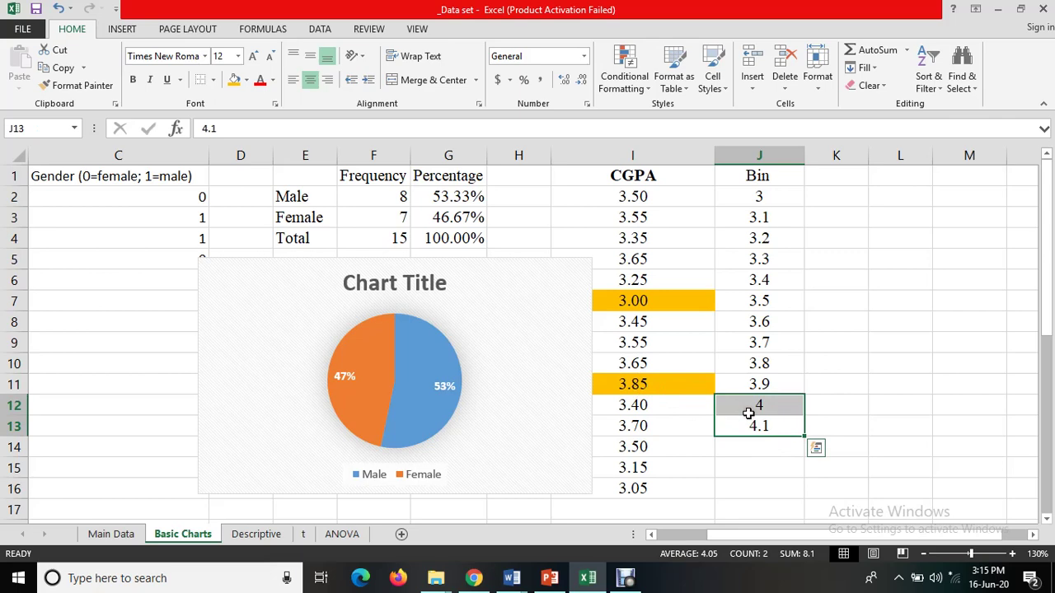
key("Delete")
left_click(749, 405)
key("Up")
key("Up")
key("Up")
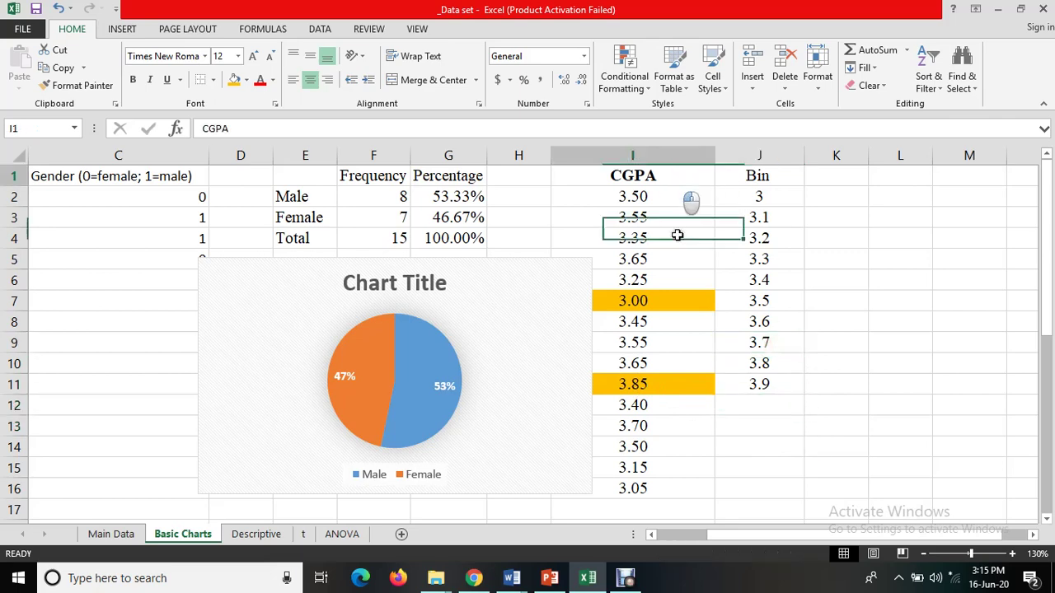
left_click_drag(677, 176, 728, 489)
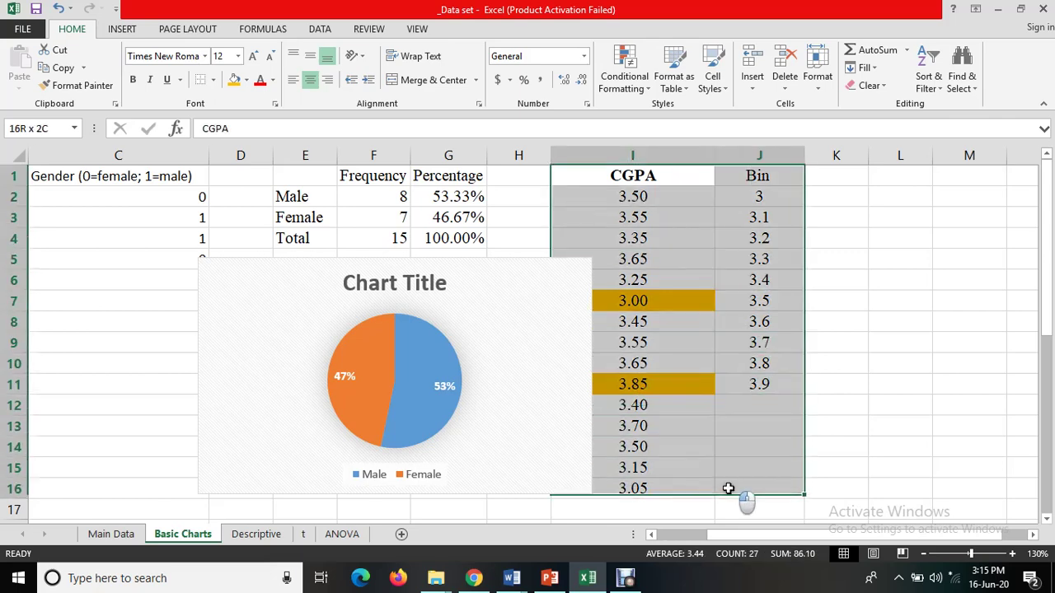
Choose Histogram from the Data Analysis tools.
left_click(317, 30)
left_click(977, 51)
mouse_move(554, 171)
left_mouse_down()
mouse_move(462, 202)
mouse_move(379, 165)
left_mouse_up()
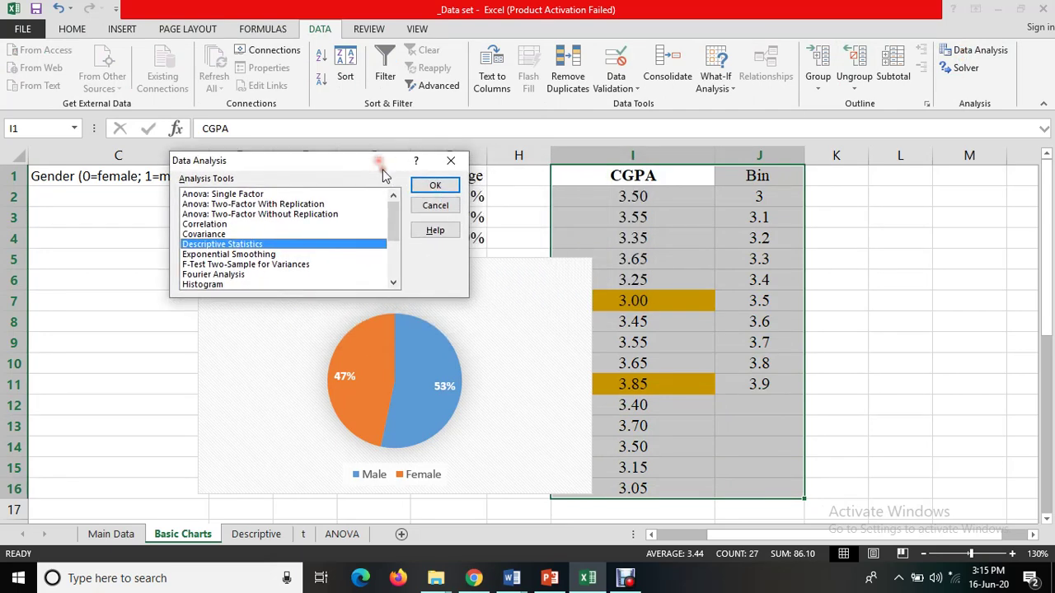
left_click(207, 285)
left_click(433, 184)
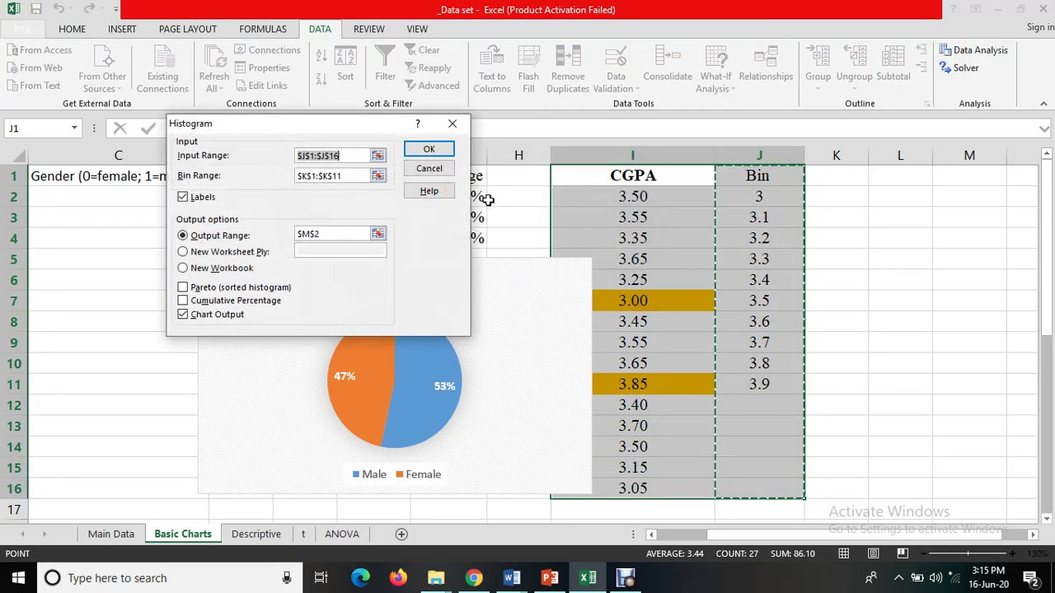
Set the histogram Input Range to I1:I16 and Bin Range to J1:J11, with Labels checked.
key("Delete")
left_click(243, 174)
key("Delete")
left_click(184, 199)
left_click(329, 156)
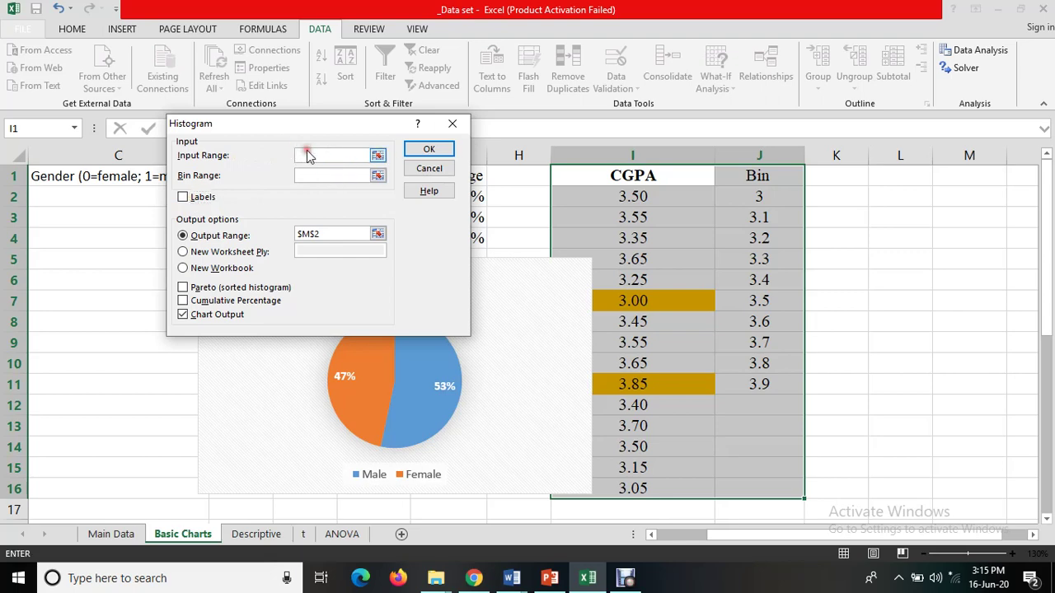
left_click_drag(662, 170, 670, 489)
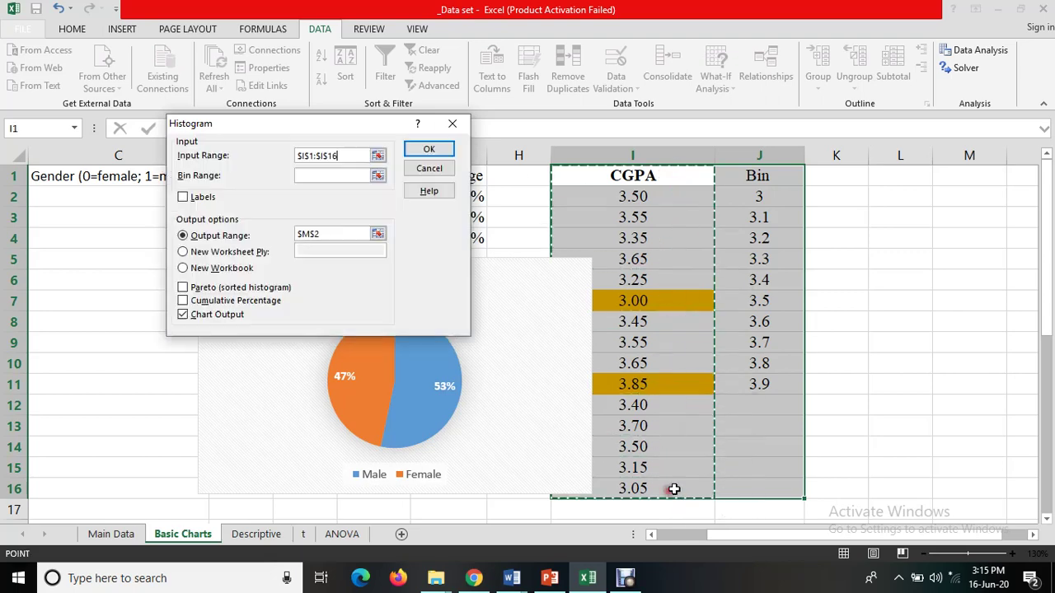
left_click(323, 176)
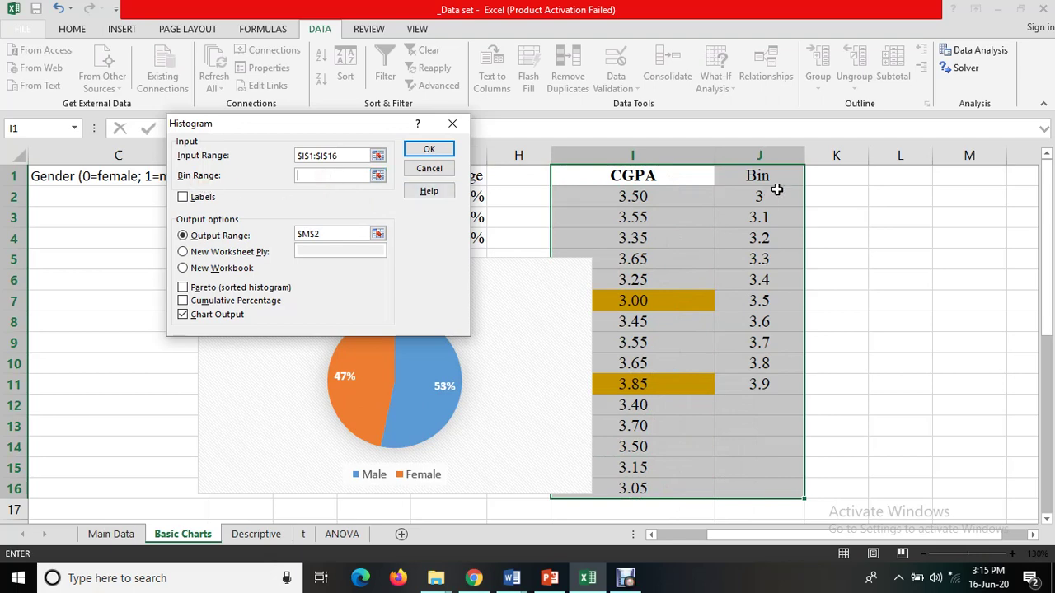
left_click_drag(775, 179, 775, 379)
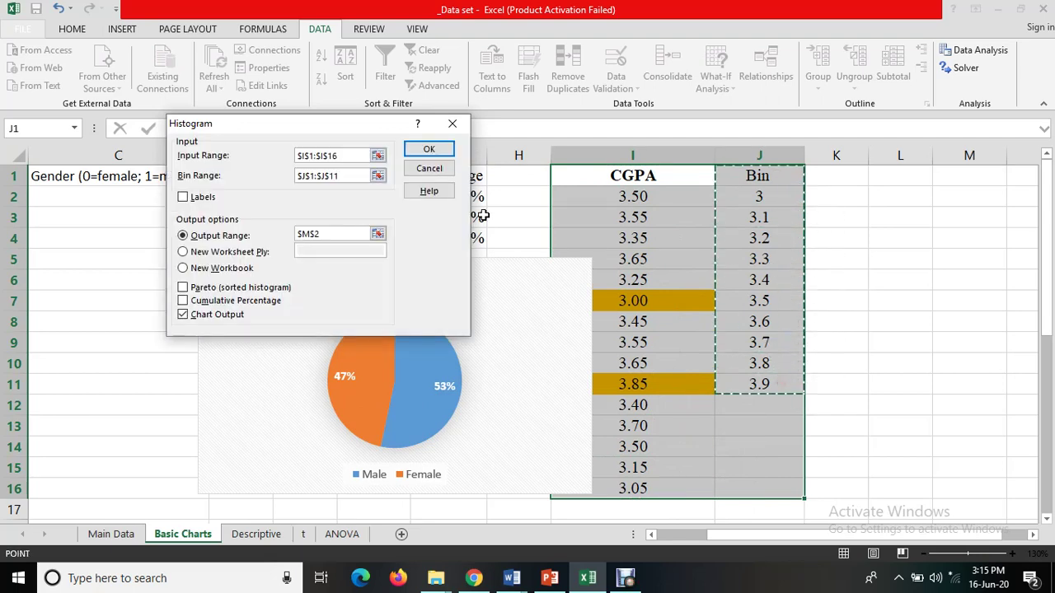
left_click(185, 198)
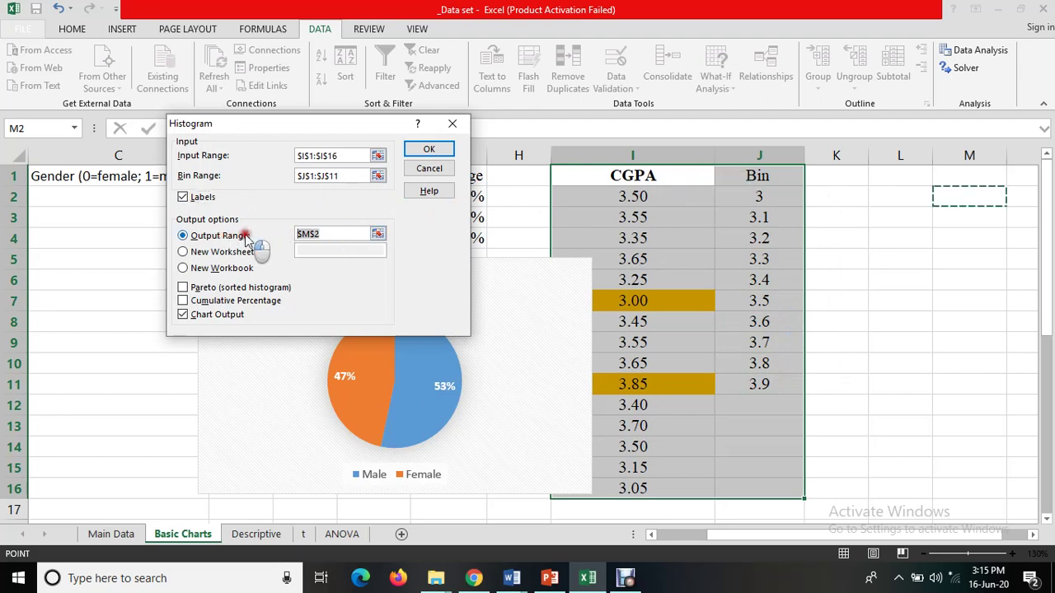
Send the histogram output to cell L1 with Chart Output enabled and run it.
left_click(224, 253)
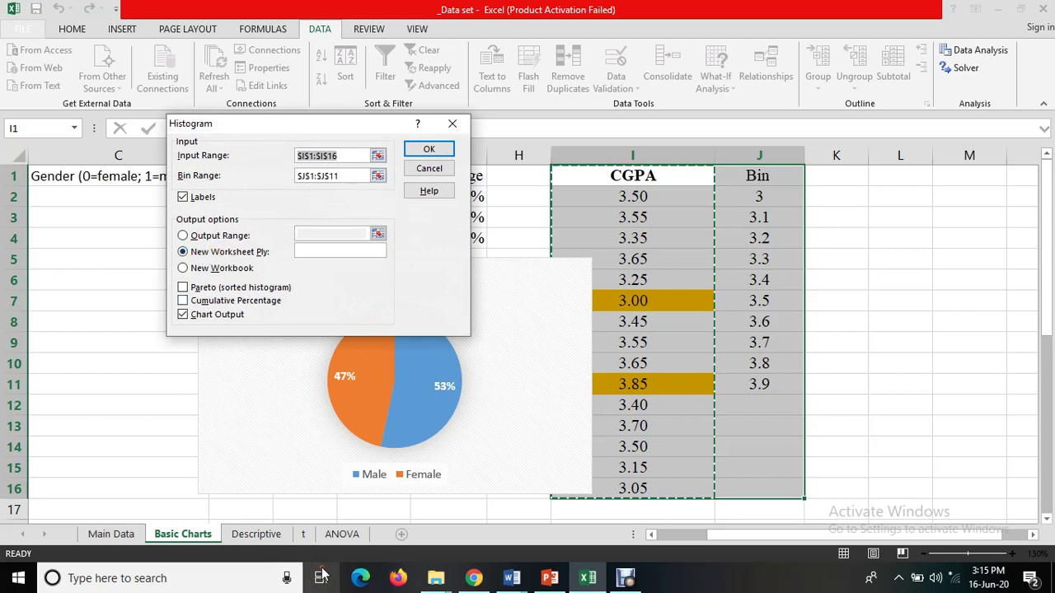
left_click(223, 236)
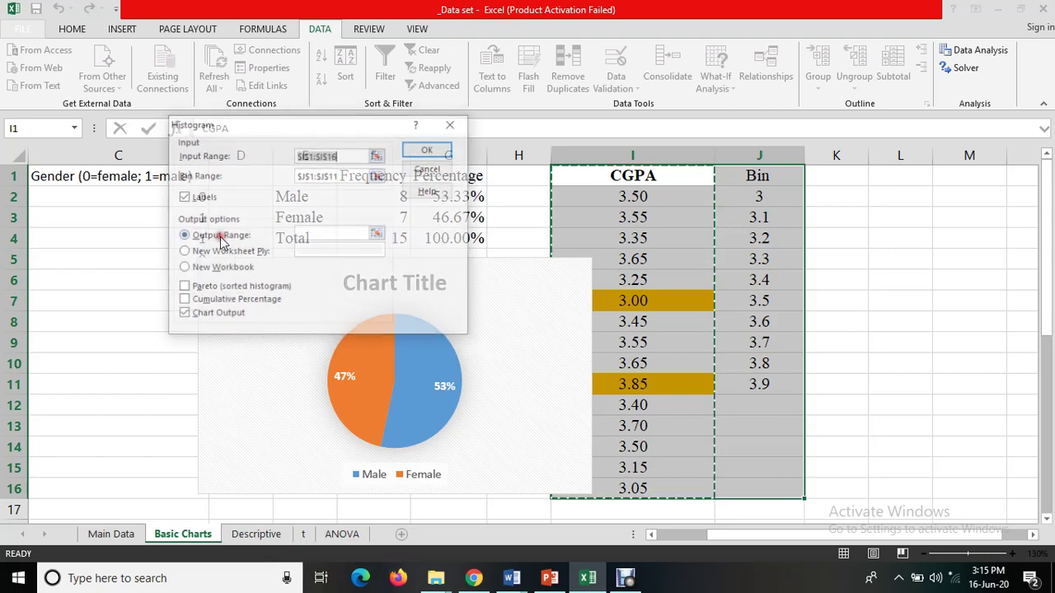
left_click(301, 234)
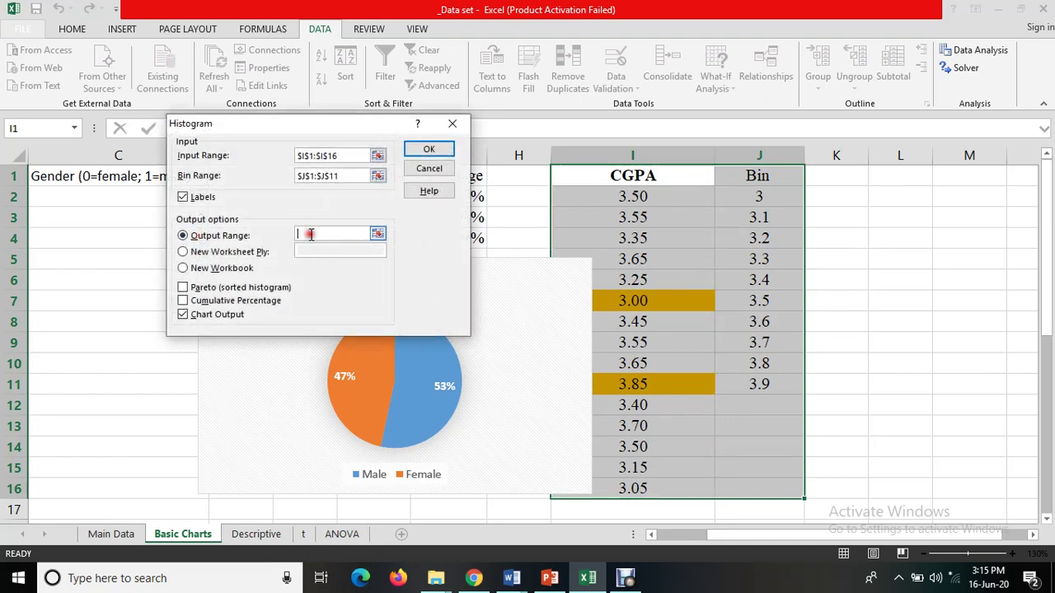
left_click(860, 204)
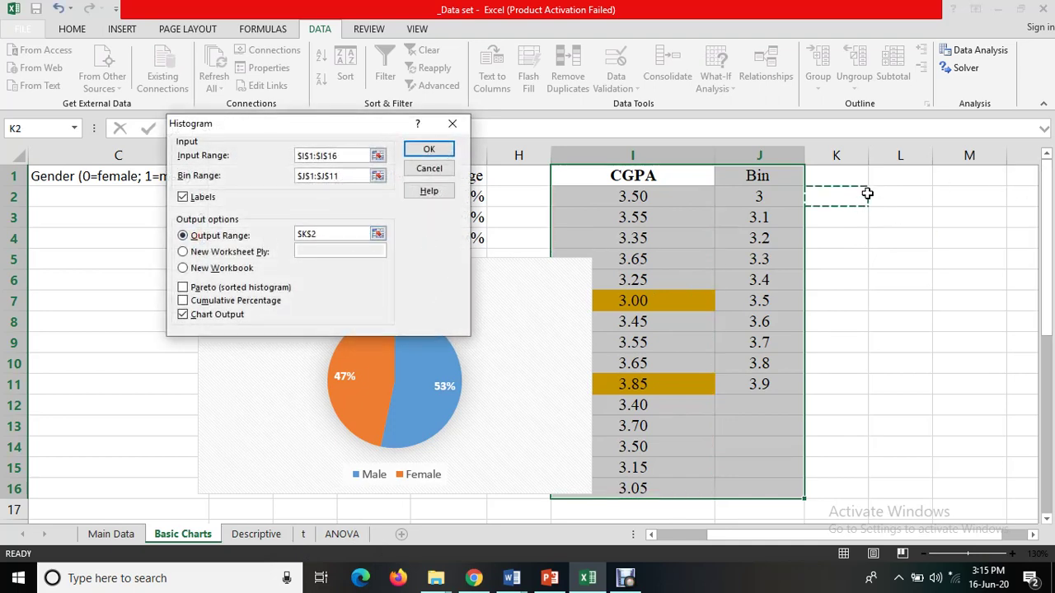
left_click(907, 175)
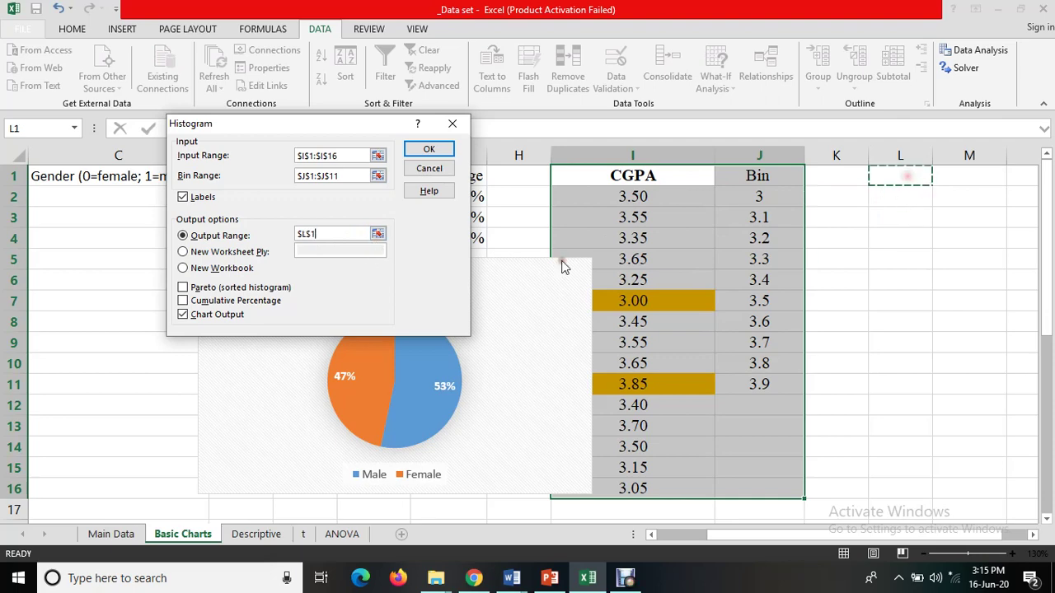
left_click(201, 320)
left_click(183, 320)
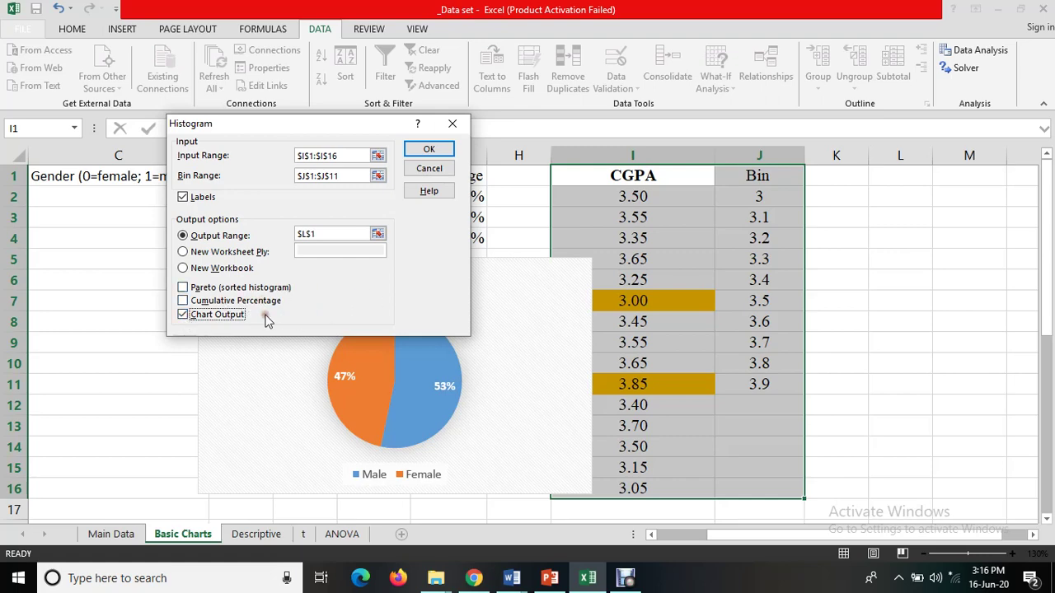
left_click(427, 150)
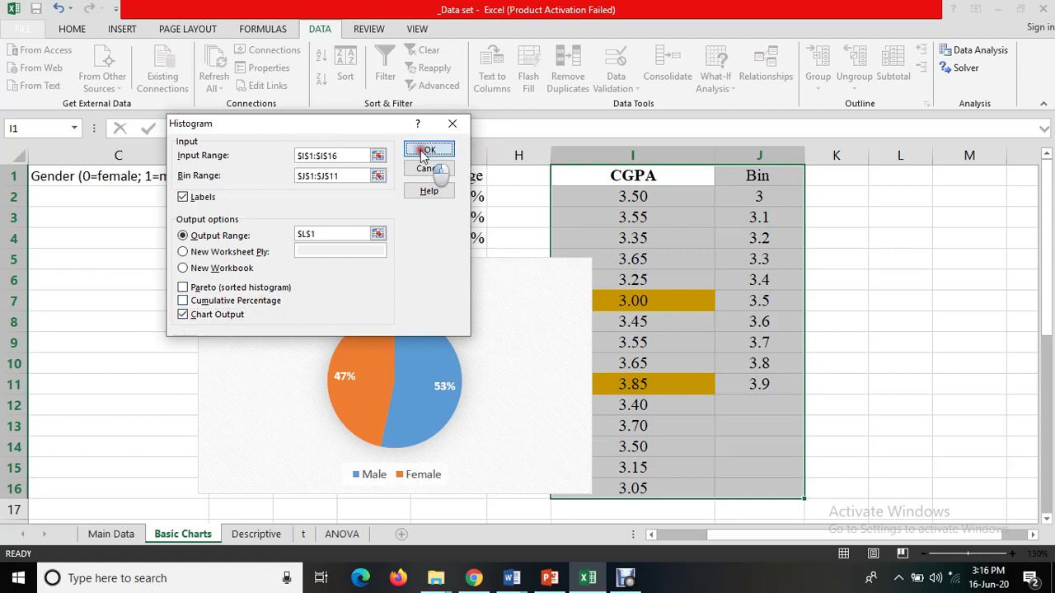
left_click_drag(811, 544, 895, 544)
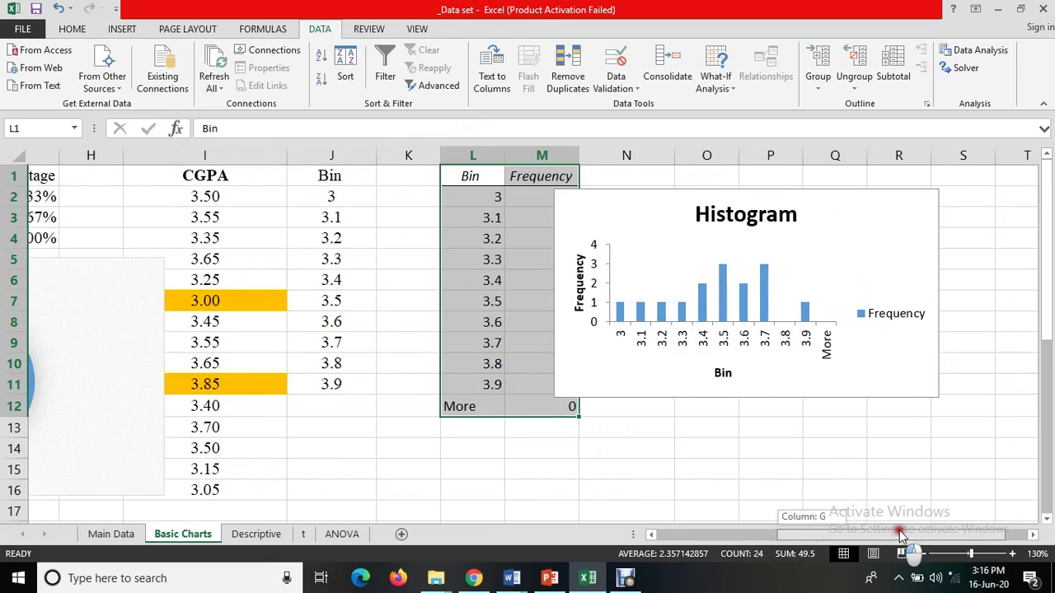
Drag the histogram chart right of the Frequency counts in column M and select its bars.
left_click(761, 386)
left_click_drag(801, 212, 855, 217)
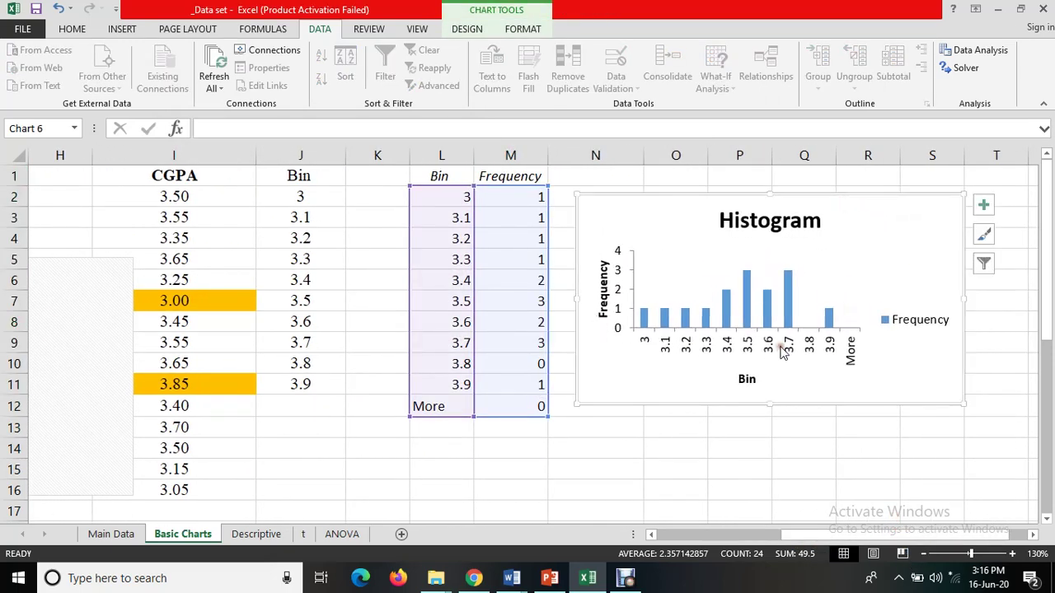
left_click(748, 379)
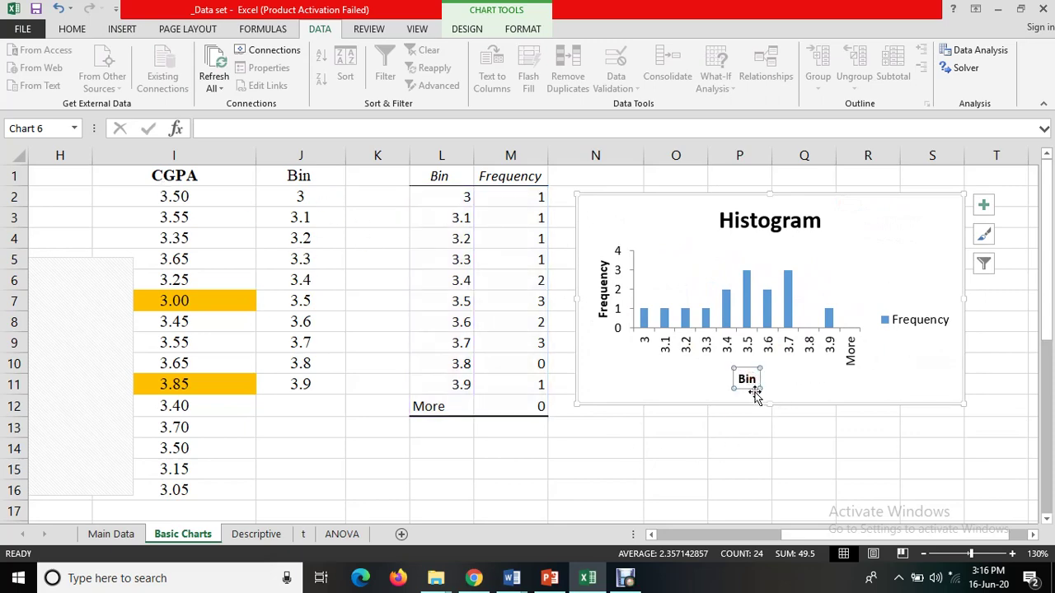
left_click(752, 381)
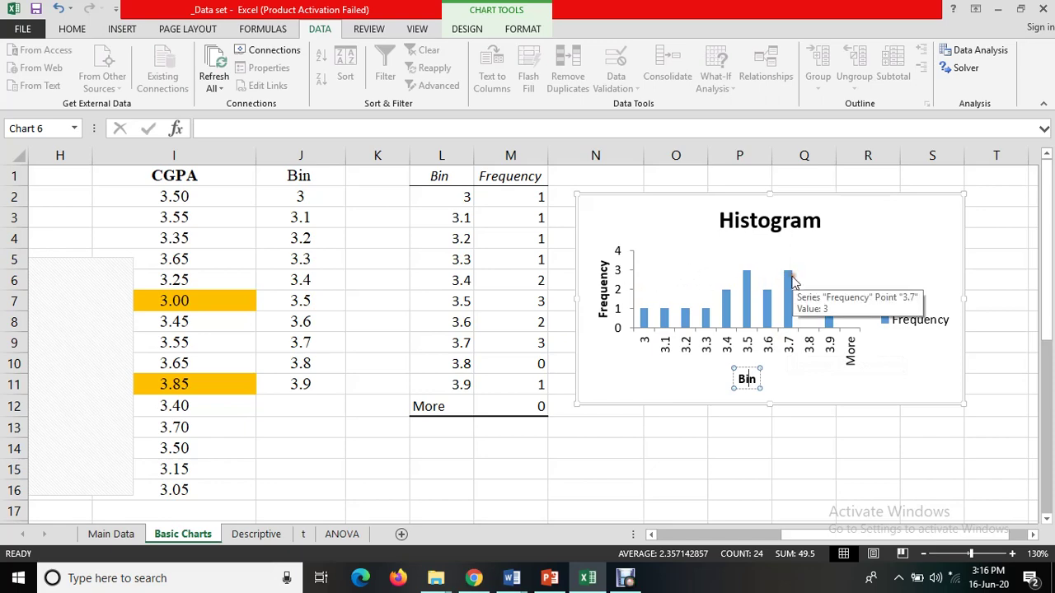
left_click(788, 309)
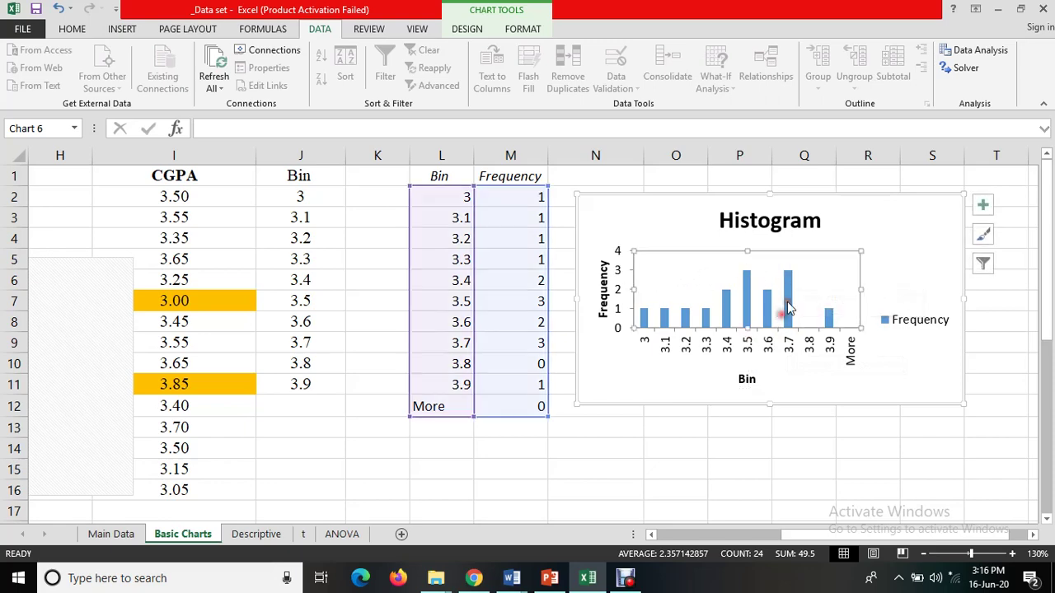
left_click(765, 203)
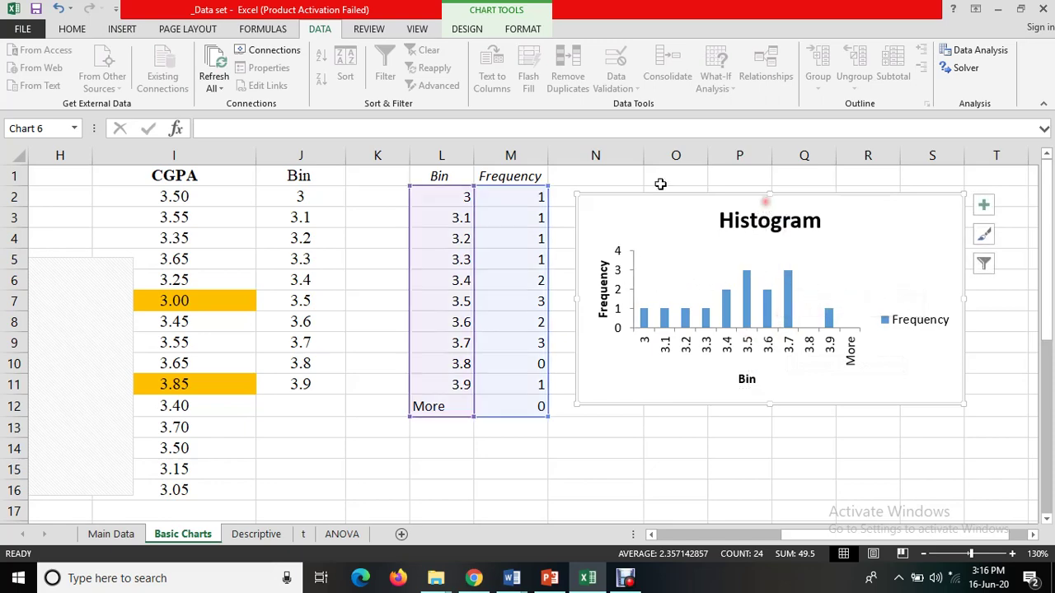
left_click(746, 307)
scroll(367, 380, "down", 1)
scroll(358, 381, "up", 1)
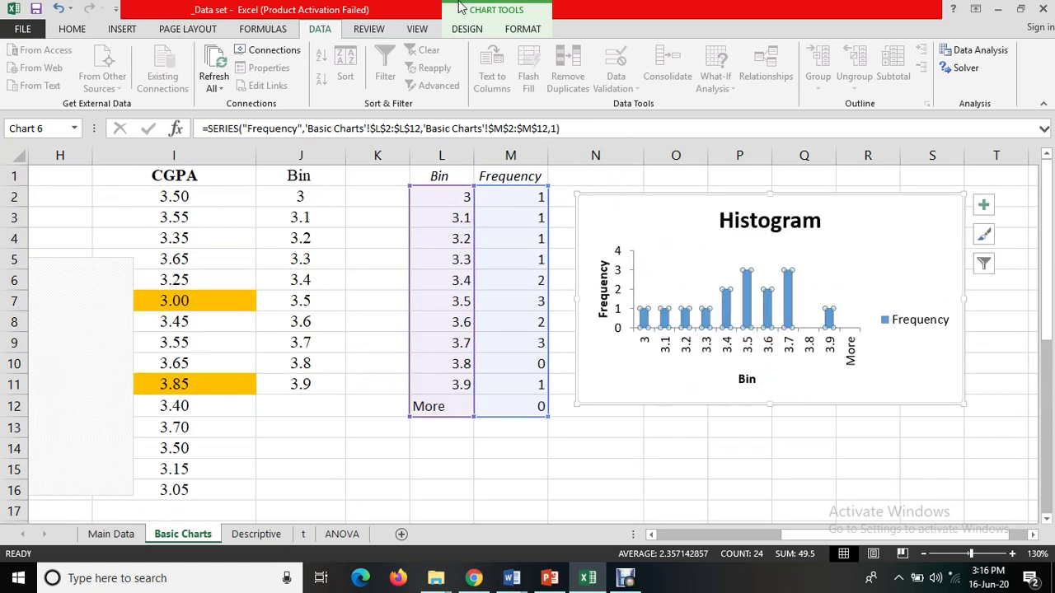
left_click(467, 29)
Apply a gapless preset Quick Layout to the histogram chart.
left_click(68, 70)
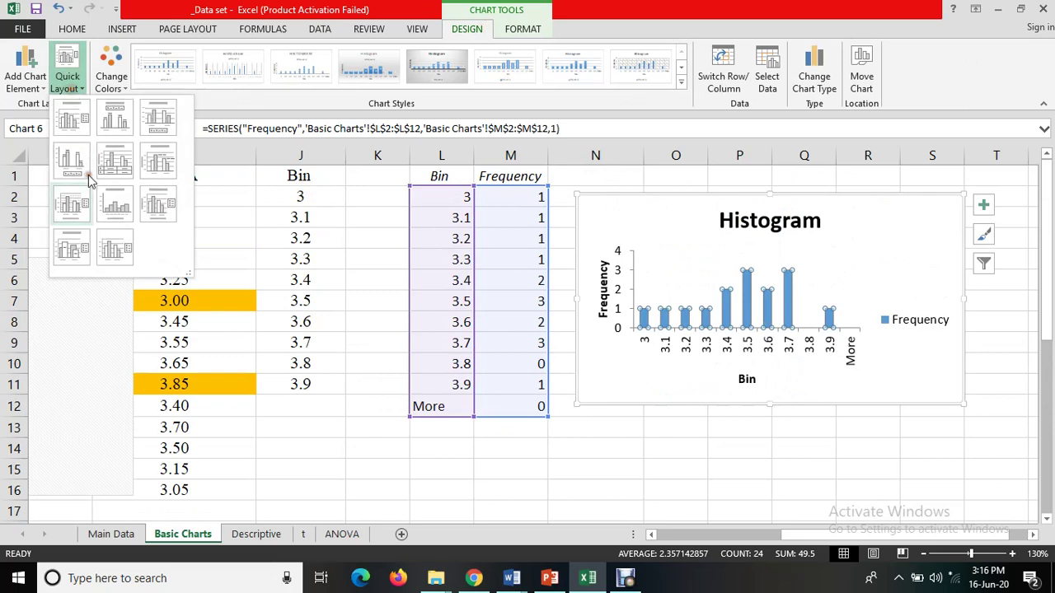
left_click(124, 212)
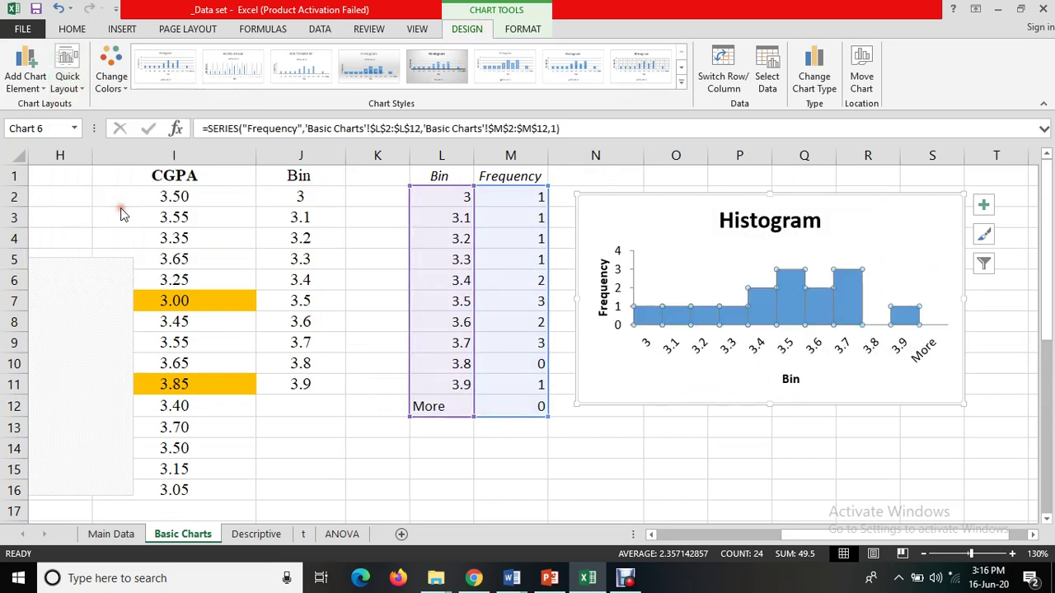
left_click(68, 70)
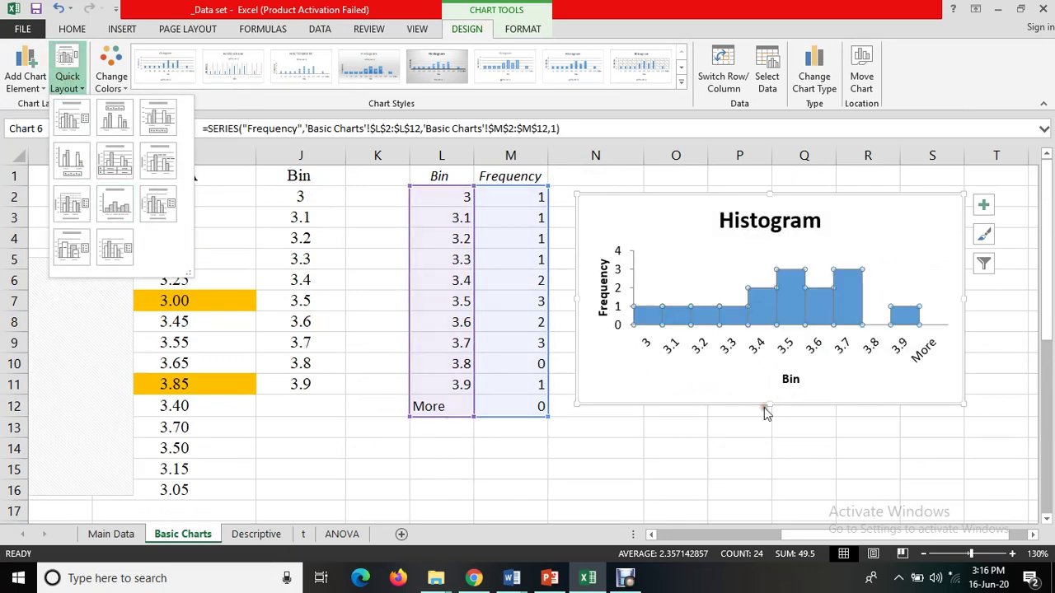
left_click(793, 445)
left_click(799, 446)
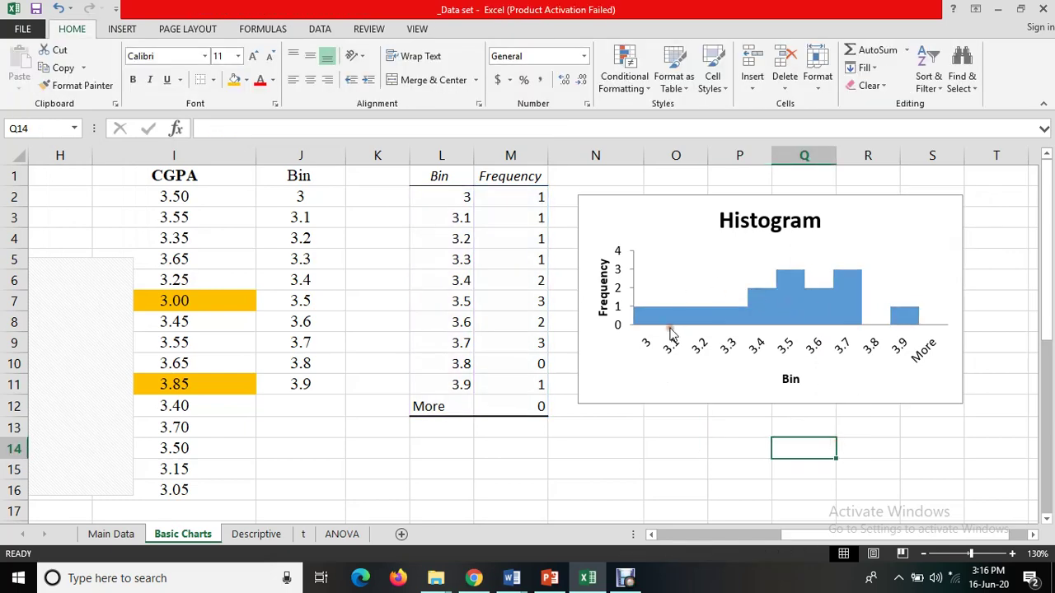
Give the histogram's Frequency bars a black outline so each bin shows separately.
left_click(753, 324)
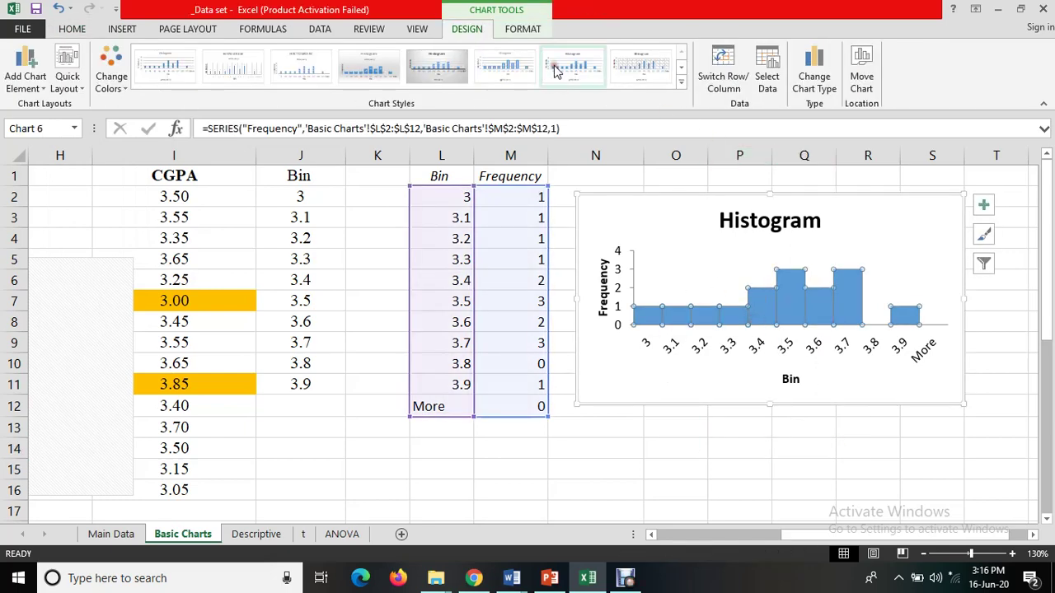
left_click(516, 31)
left_click(420, 68)
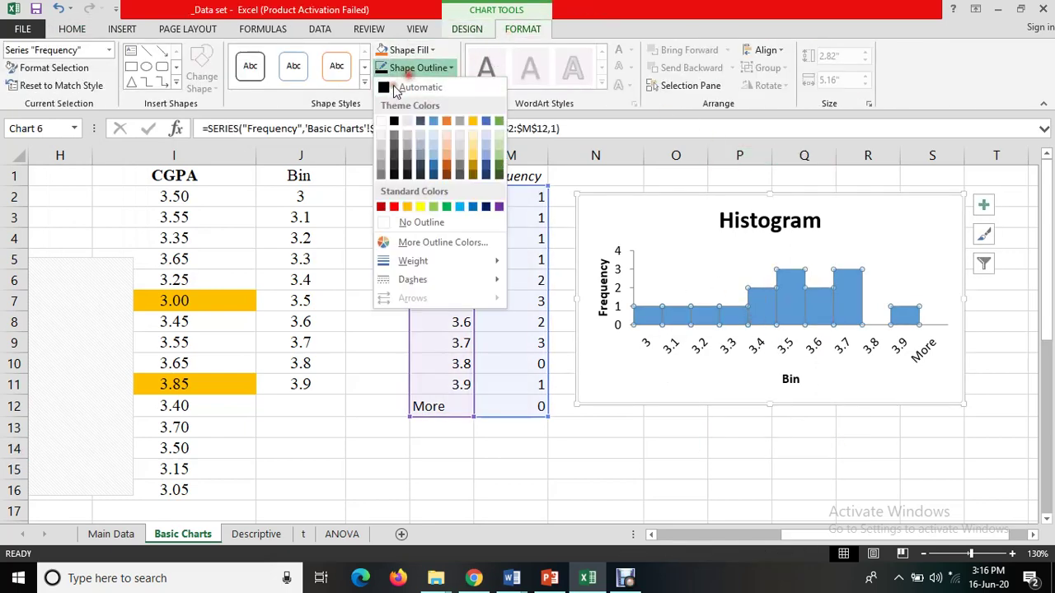
left_click(396, 124)
left_click(688, 422)
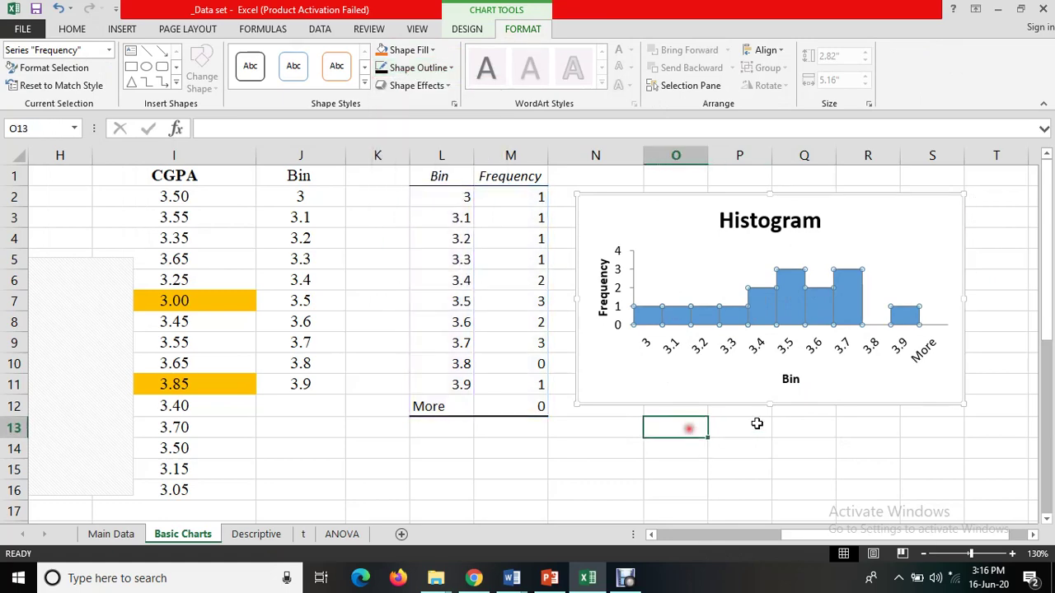
left_click(814, 416)
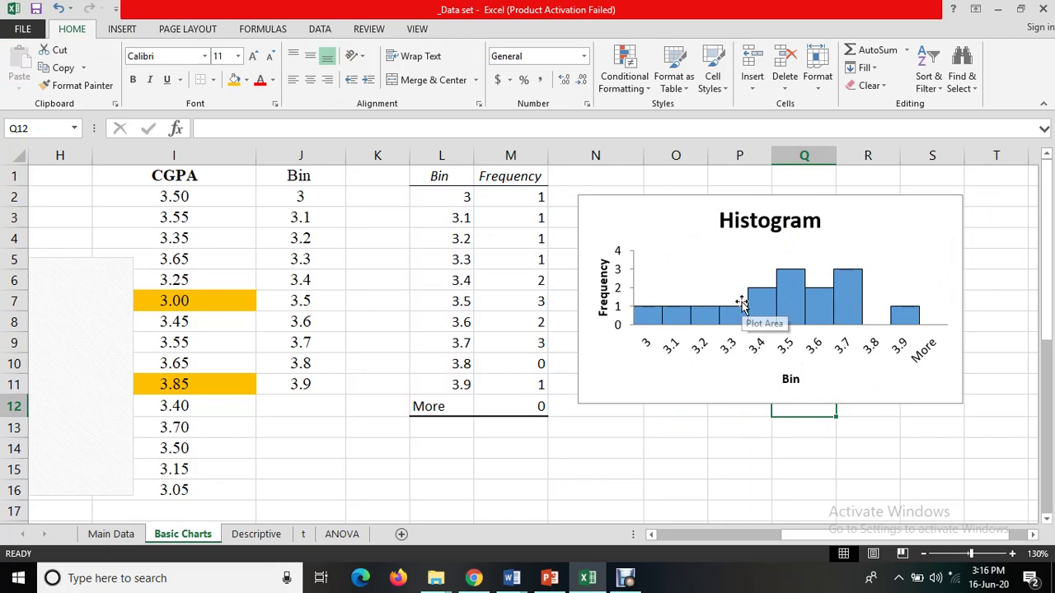
scroll(742, 305, "down", 3, "ctrl")
scroll(514, 358, "down", 1, "ctrl")
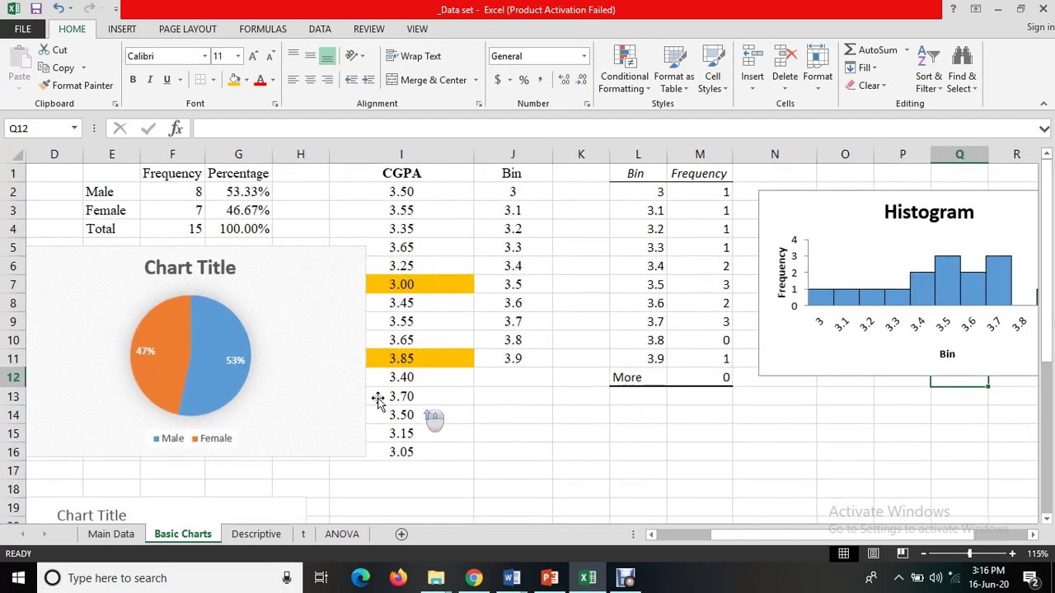
scroll(459, 423, "up", 1, "ctrl")
scroll(421, 421, "down", 1, "ctrl")
scroll(342, 401, "down", 1)
scroll(335, 390, "up", 1)
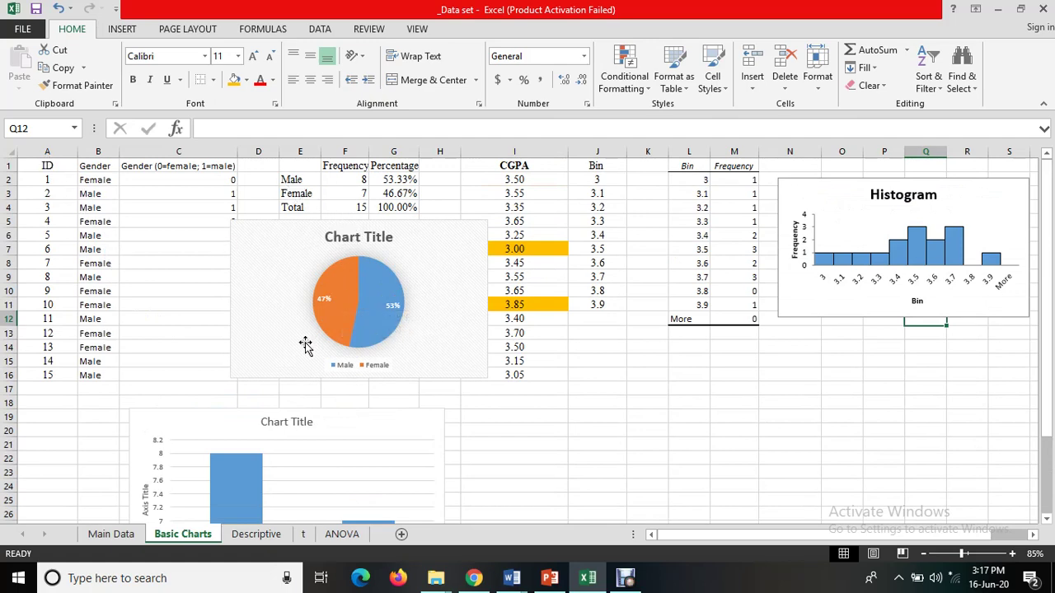
scroll(270, 475, "down", 1)
scroll(265, 476, "down", 1)
scroll(272, 462, "up", 2)
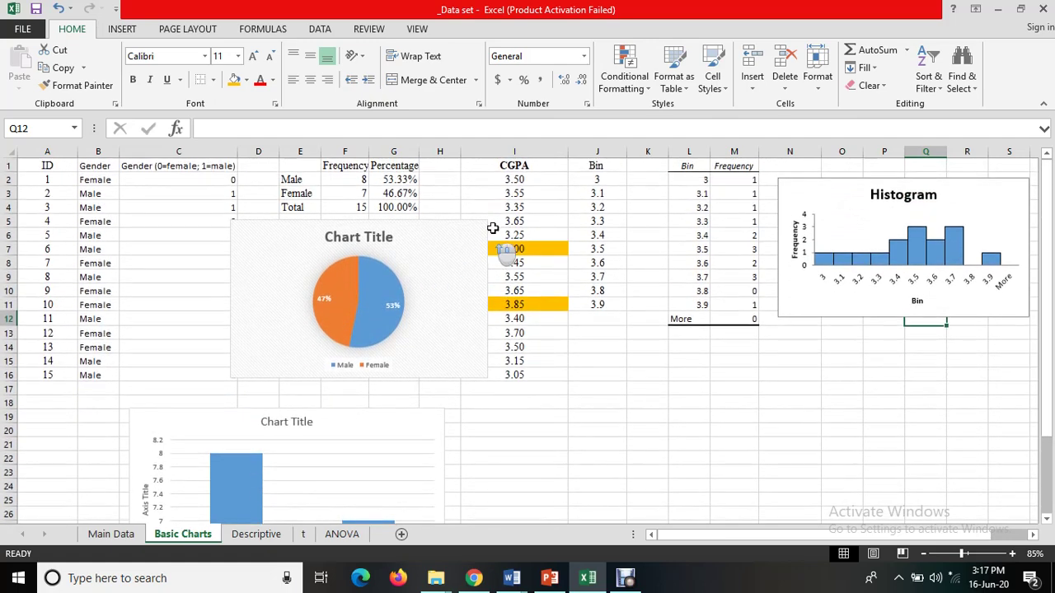
left_click_drag(531, 165, 594, 370)
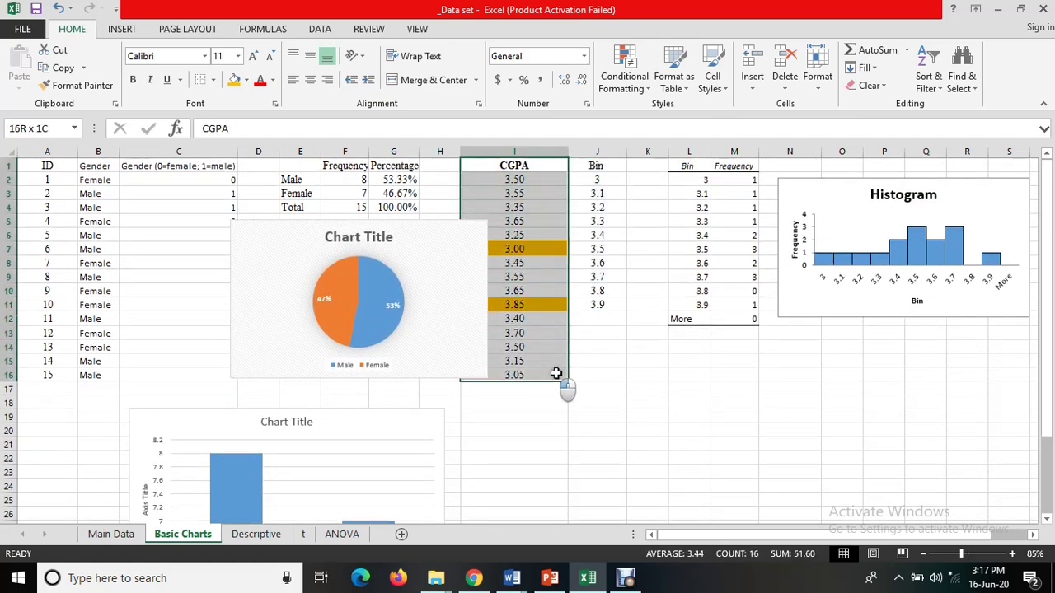
left_click(922, 221)
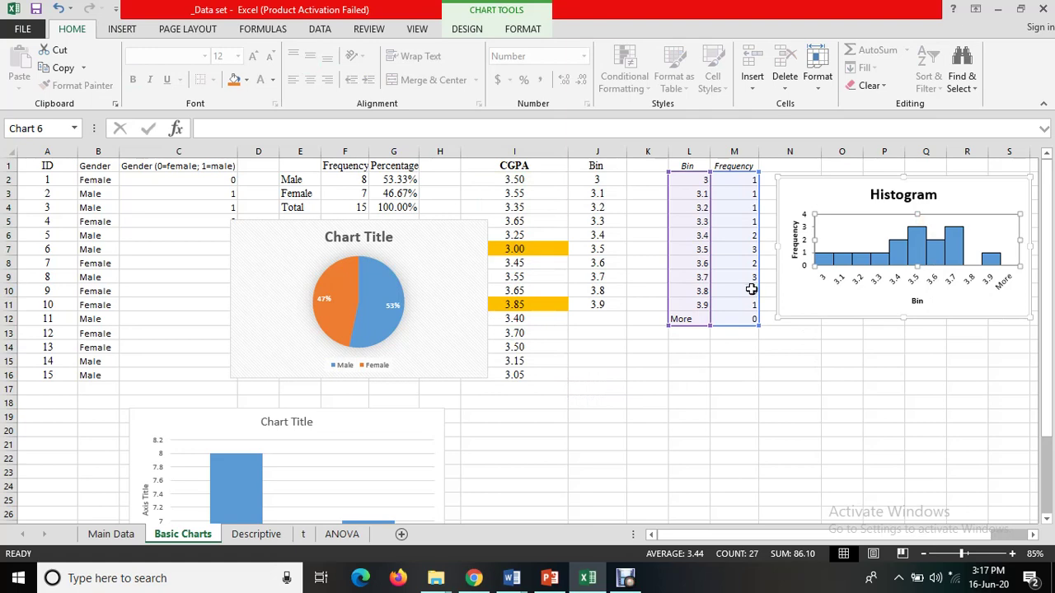
left_click(598, 345)
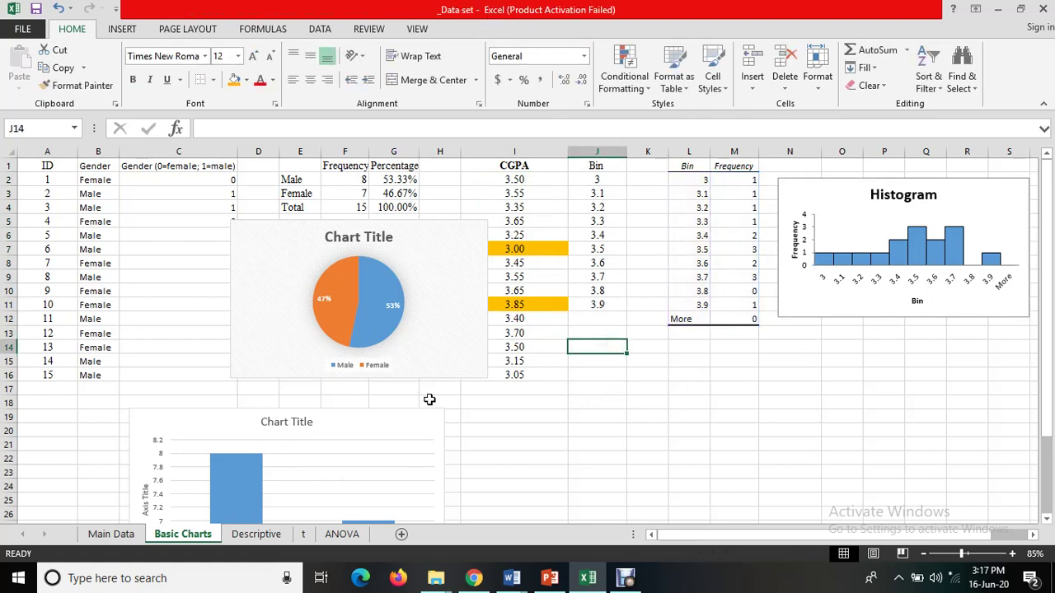
mouse_move(511, 577)
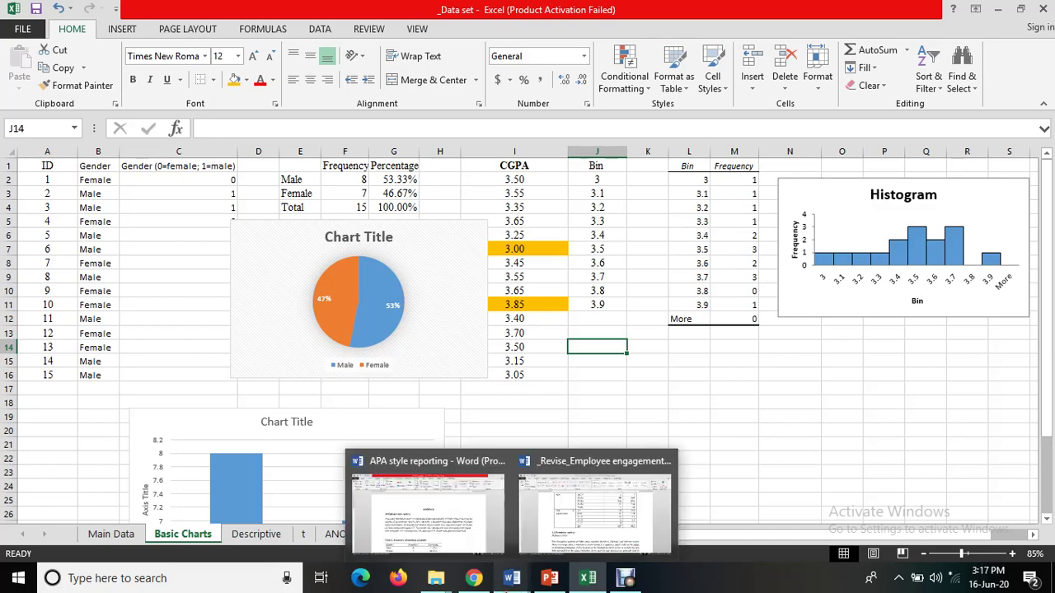
Bring up the 'APA style reporting' document and select the gender frequency Table 1.
left_click(486, 532)
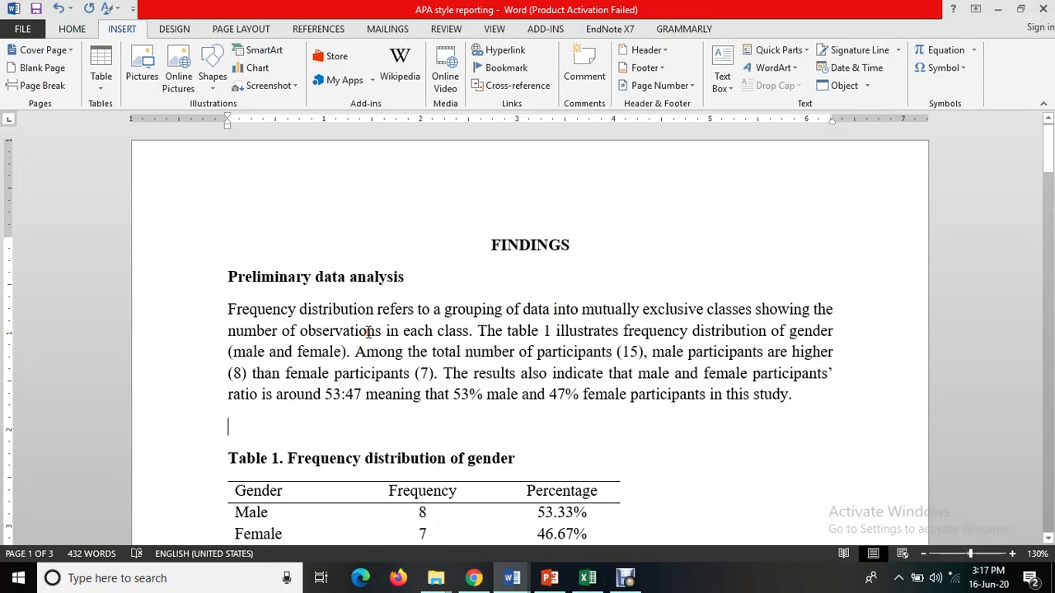
scroll(408, 324, "up", 1)
scroll(412, 329, "up", 1, "ctrl")
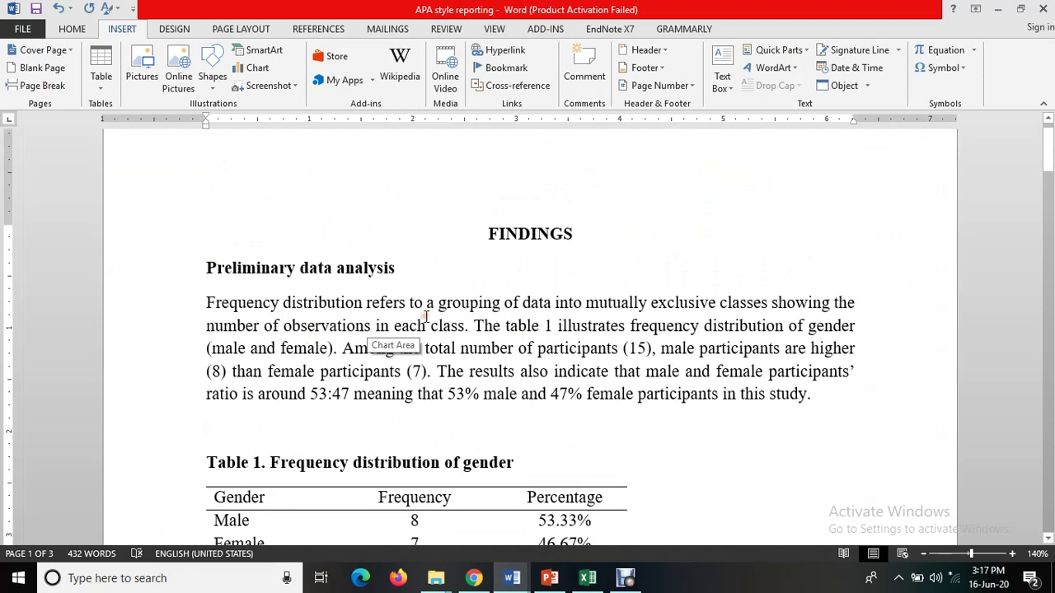
scroll(427, 315, "down", 1)
scroll(330, 363, "down", 1)
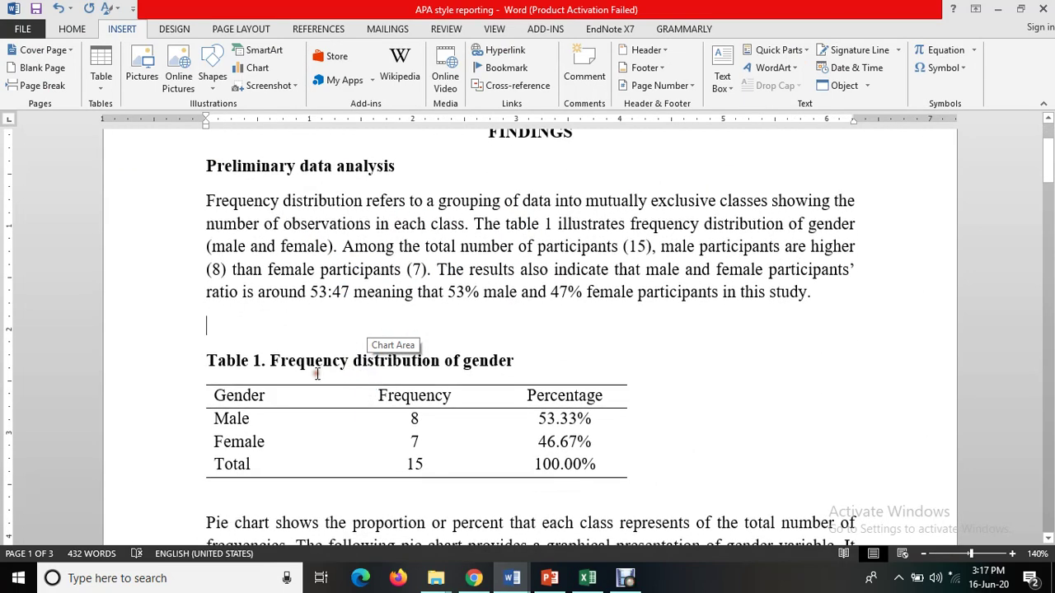
scroll(462, 404, "down", 1)
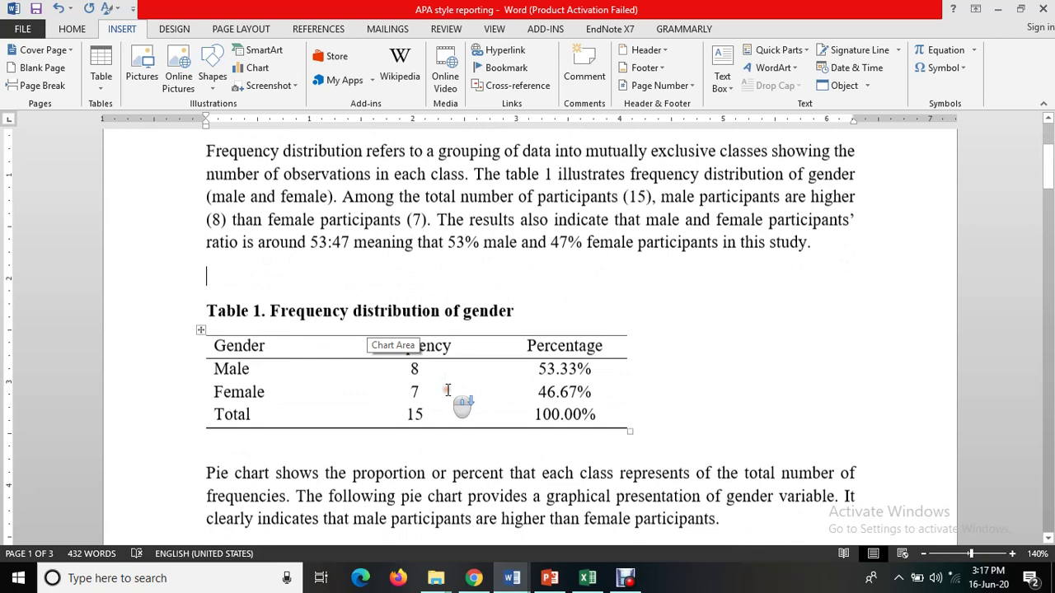
left_click(196, 333)
scroll(758, 417, "up", 1)
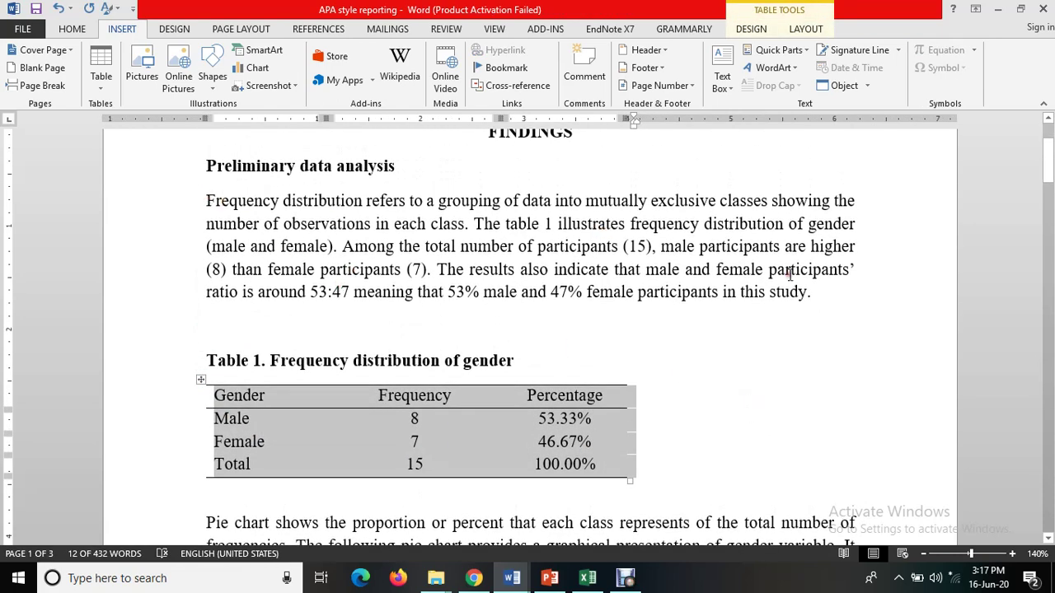
Select the first findings paragraph above the table, then clear the selection.
left_click_drag(815, 293, 243, 202)
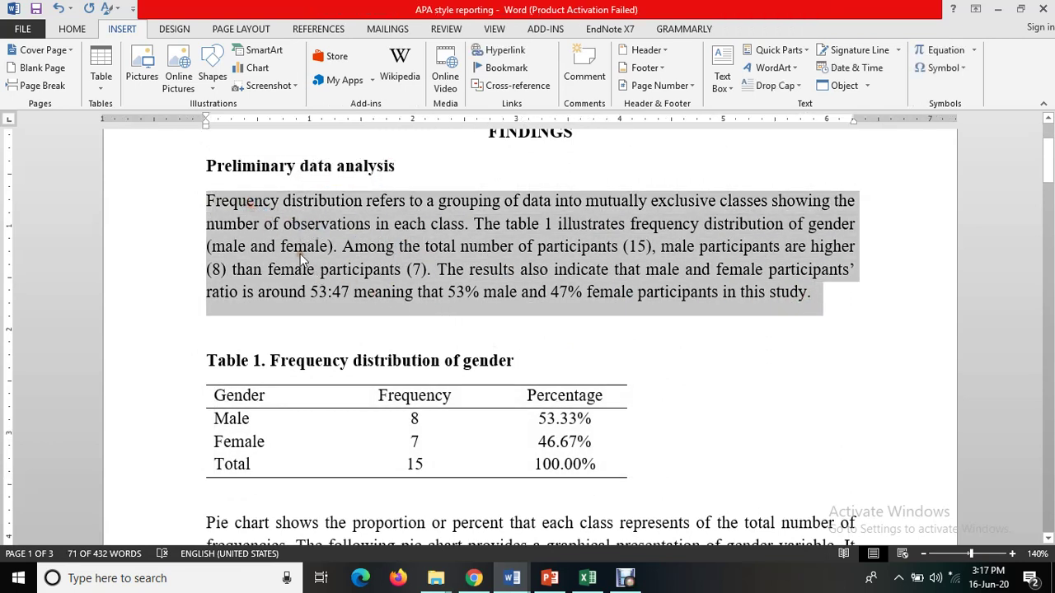
left_click(230, 201)
left_click_drag(210, 201, 812, 313)
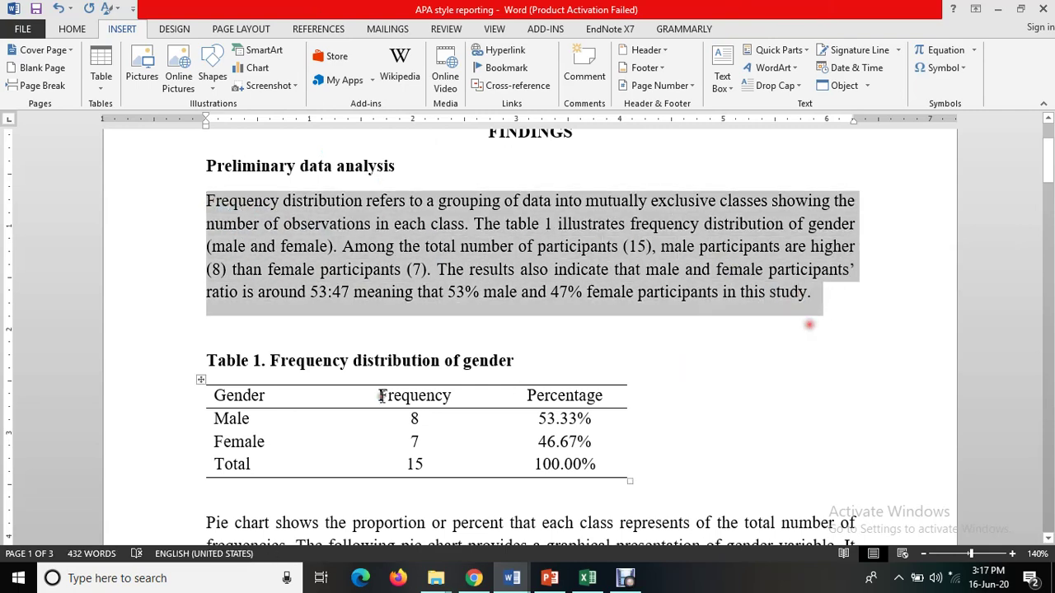
scroll(612, 193, "up", 2)
scroll(355, 302, "down", 1)
left_click(353, 302)
left_click_drag(212, 294, 631, 372)
scroll(532, 398, "down", 3)
scroll(531, 398, "down", 1)
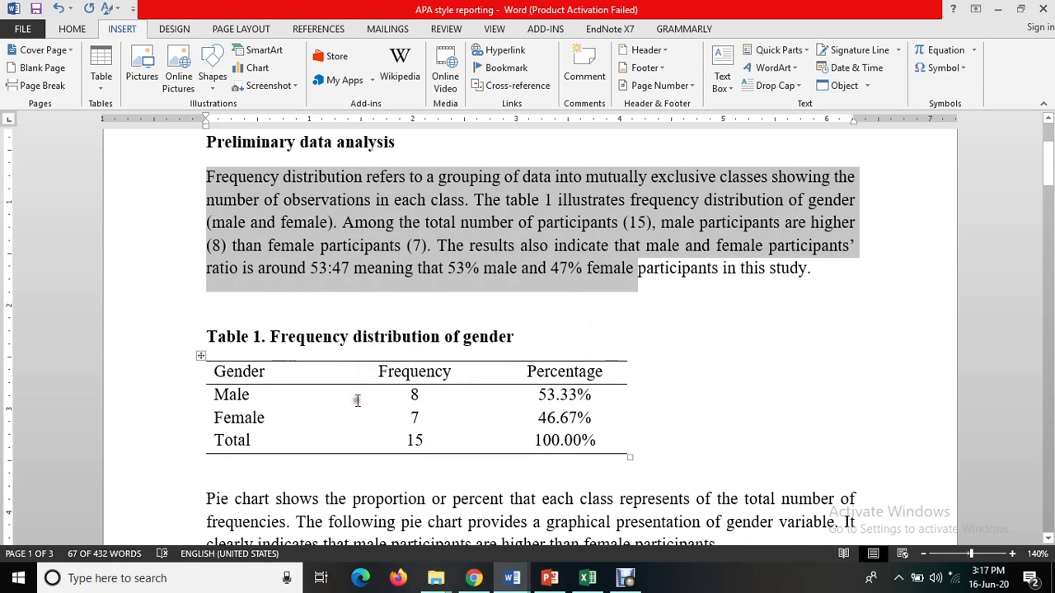
scroll(313, 333, "up", 1)
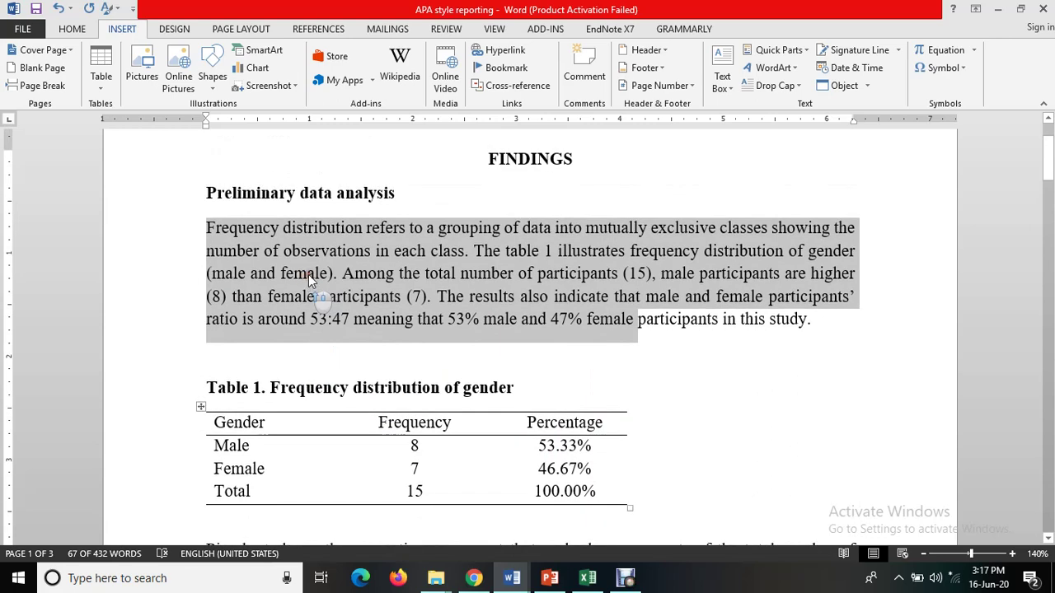
left_click(308, 251)
scroll(511, 240, "down", 1)
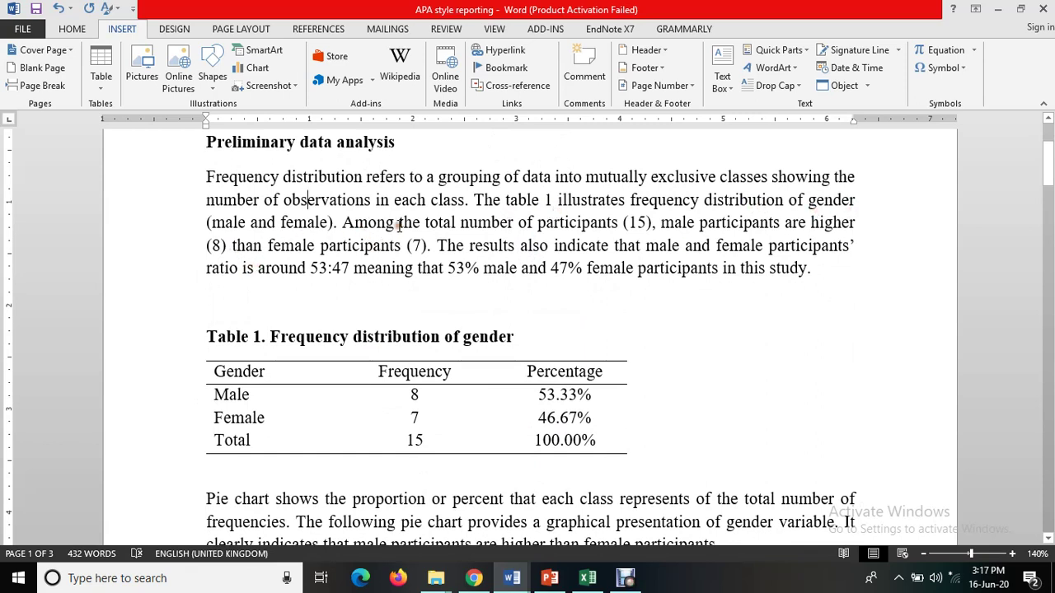
Check the text's total 15, male 8 and 53:47 ratio against the table, then select the whole table.
left_click(637, 221)
double_click(214, 245)
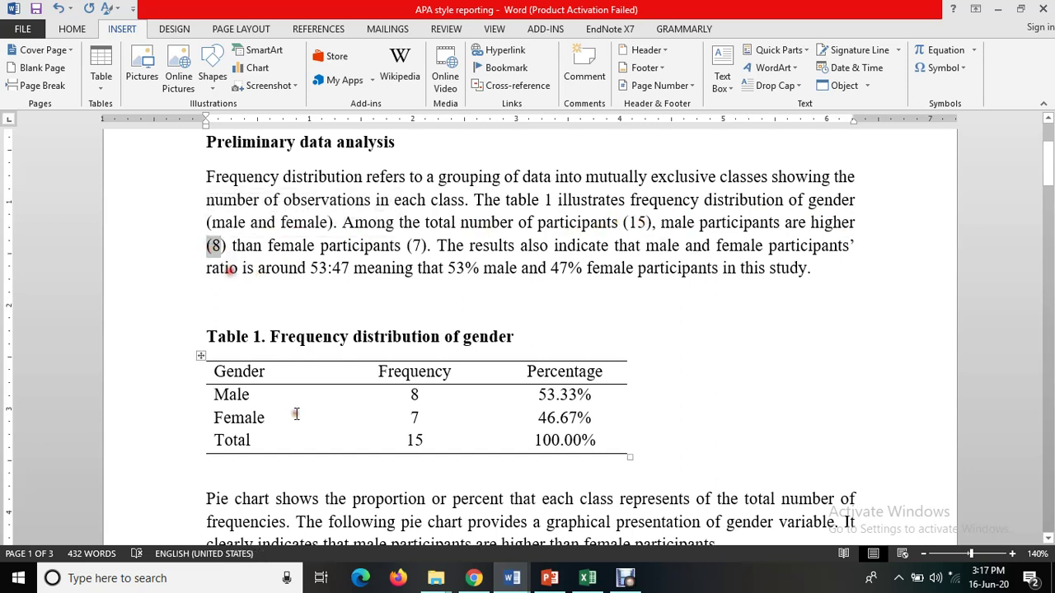
left_click(420, 409)
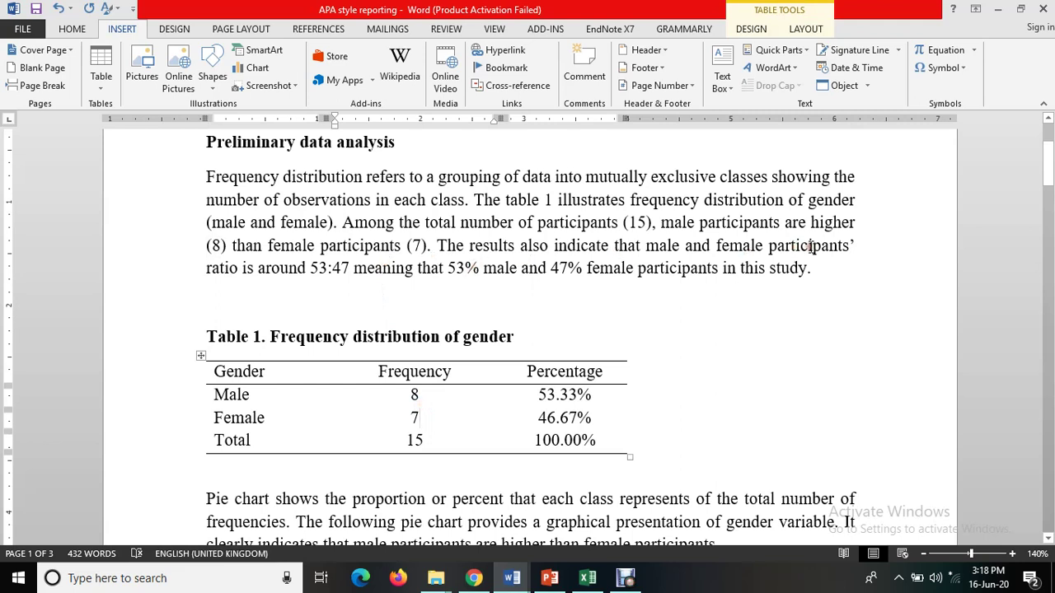
left_click(320, 270)
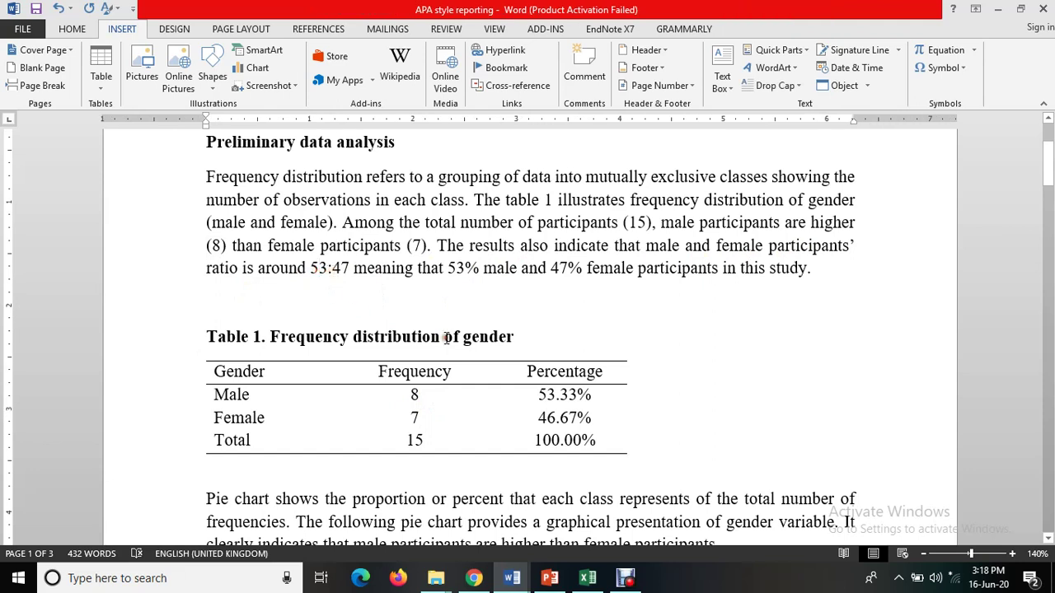
mouse_move(414, 394)
left_click(200, 356)
left_click(544, 373)
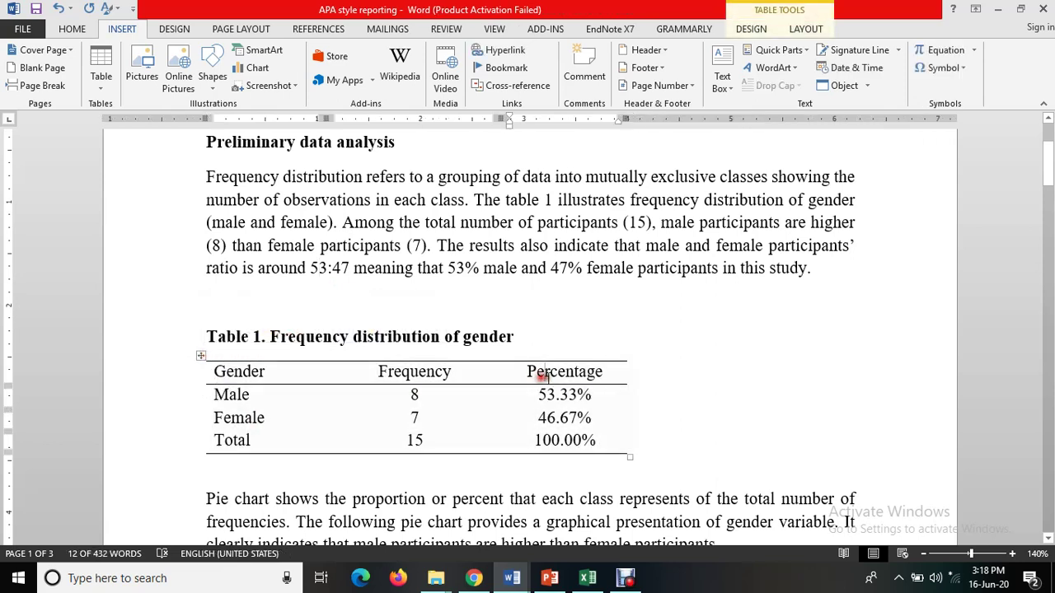
left_click(200, 355)
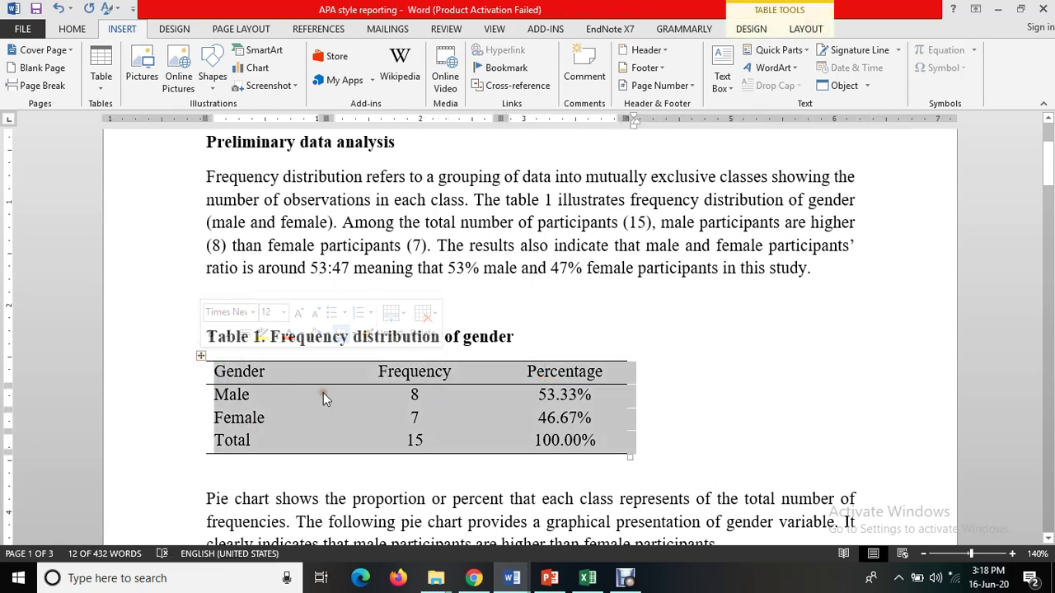
Apply the plain grid table style to Table 1, then remove all its borders.
left_click(751, 28)
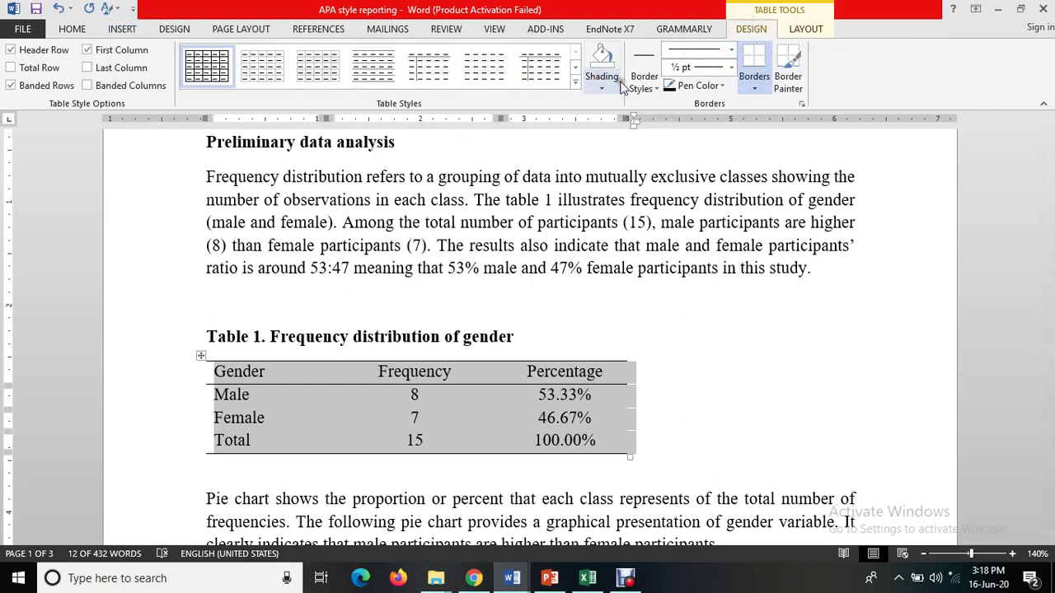
left_click(575, 82)
left_click(212, 97)
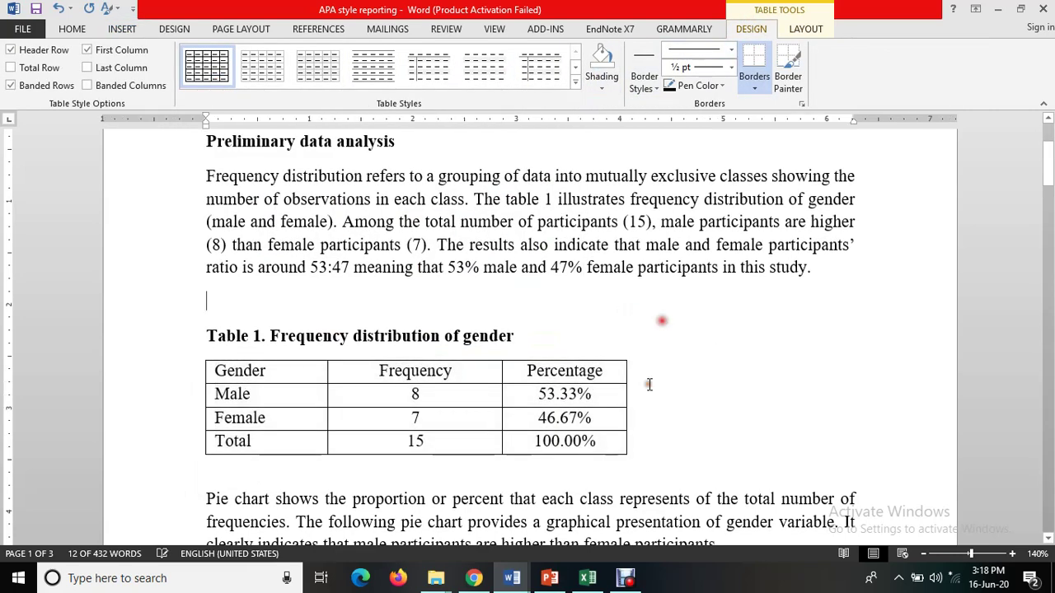
left_click_drag(277, 370, 553, 440)
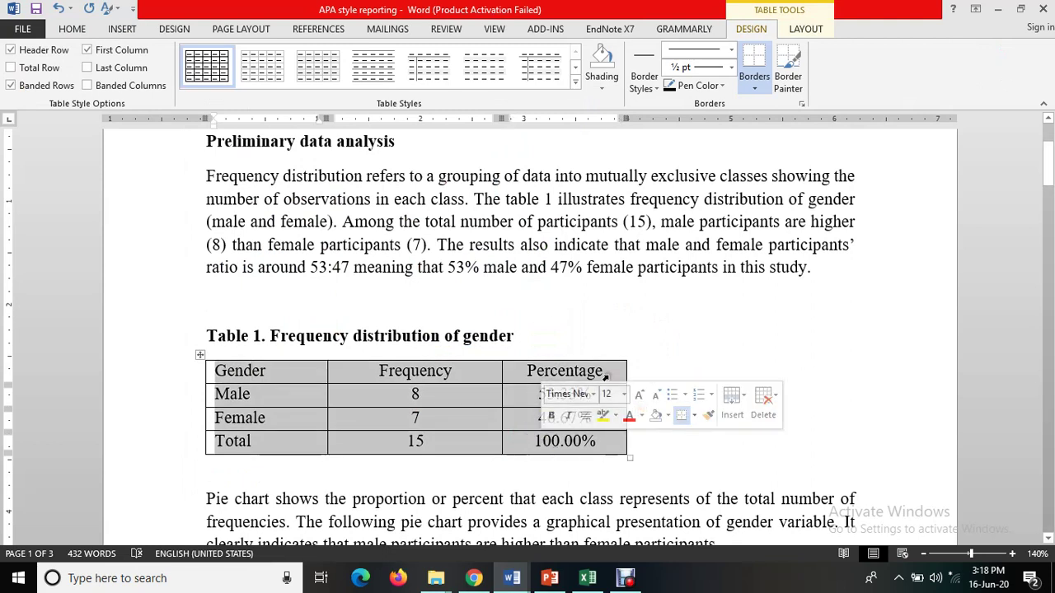
left_click(435, 372)
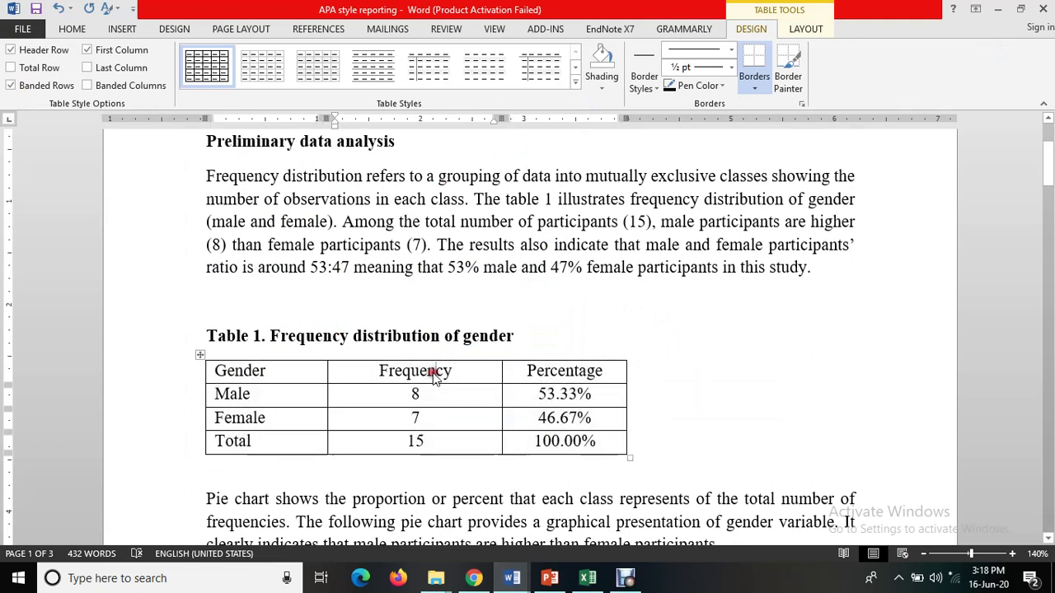
left_click(200, 356)
left_click(754, 82)
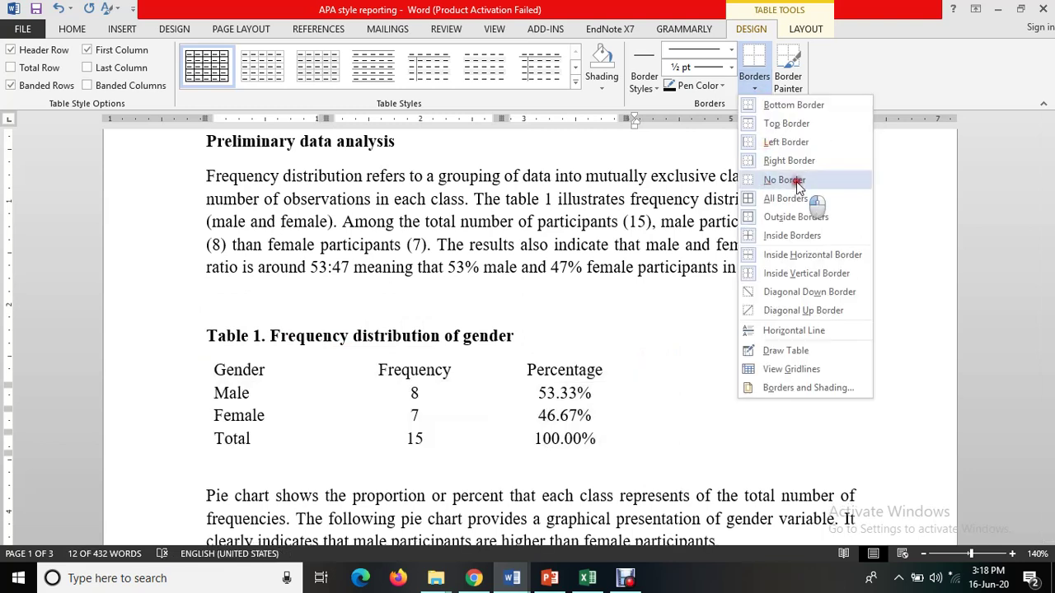
left_click(767, 180)
left_click(537, 417)
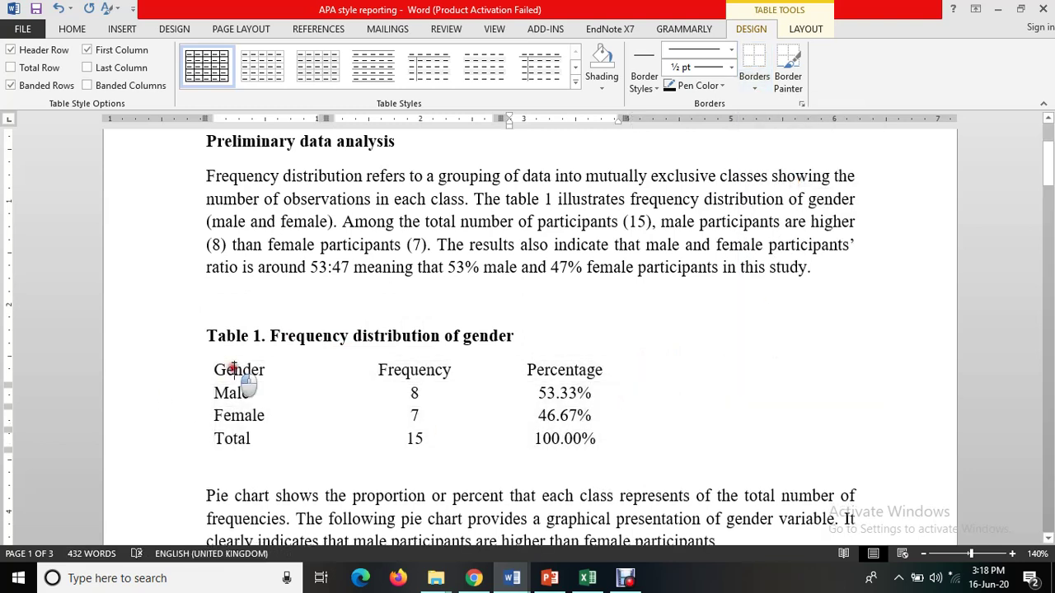
Add borders above and below the Gender, Frequency, Percentage header row.
left_click_drag(223, 370, 596, 377)
left_click(206, 370)
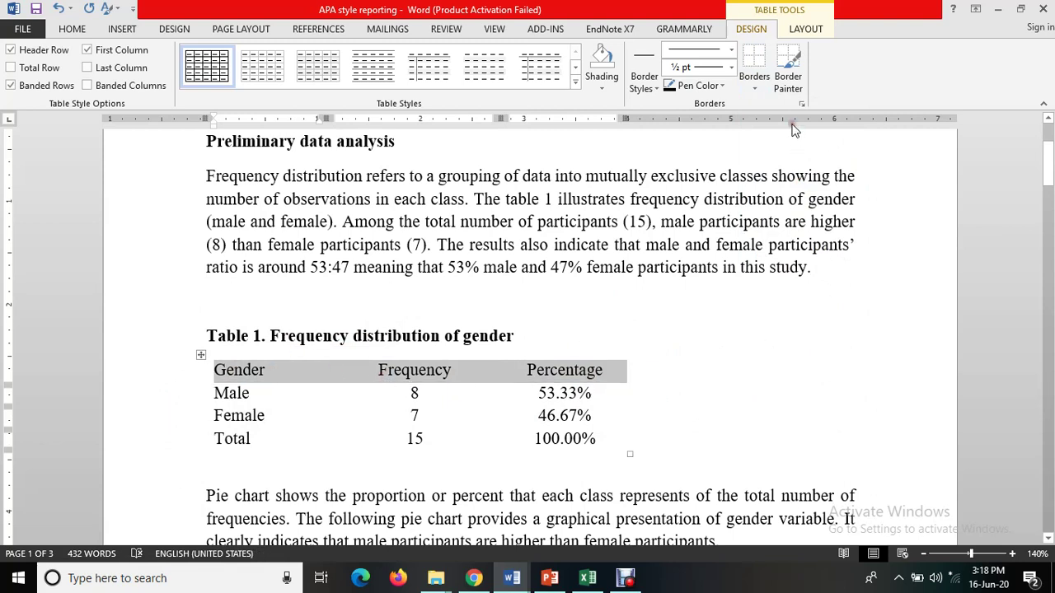
left_click(763, 84)
left_click(791, 104)
left_click(761, 86)
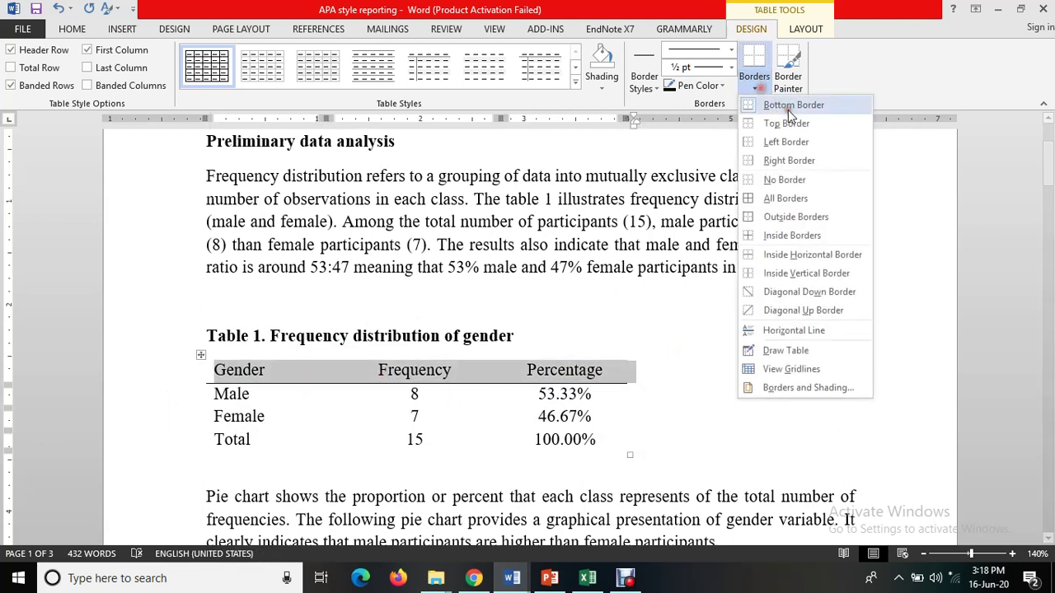
left_click(786, 123)
left_click_drag(464, 394, 373, 388)
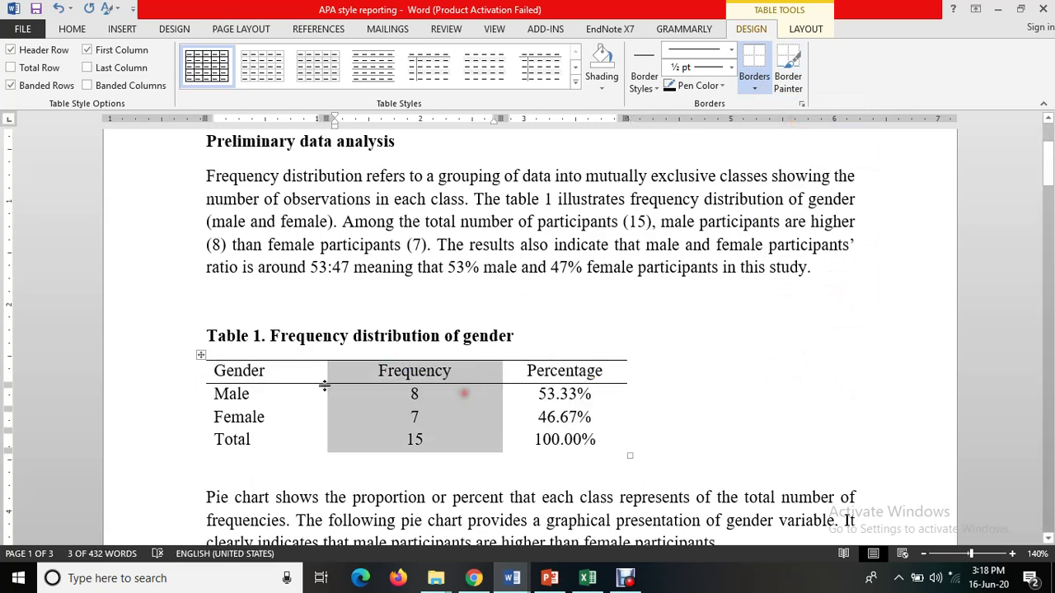
left_click(514, 372)
scroll(250, 379, "down", 1)
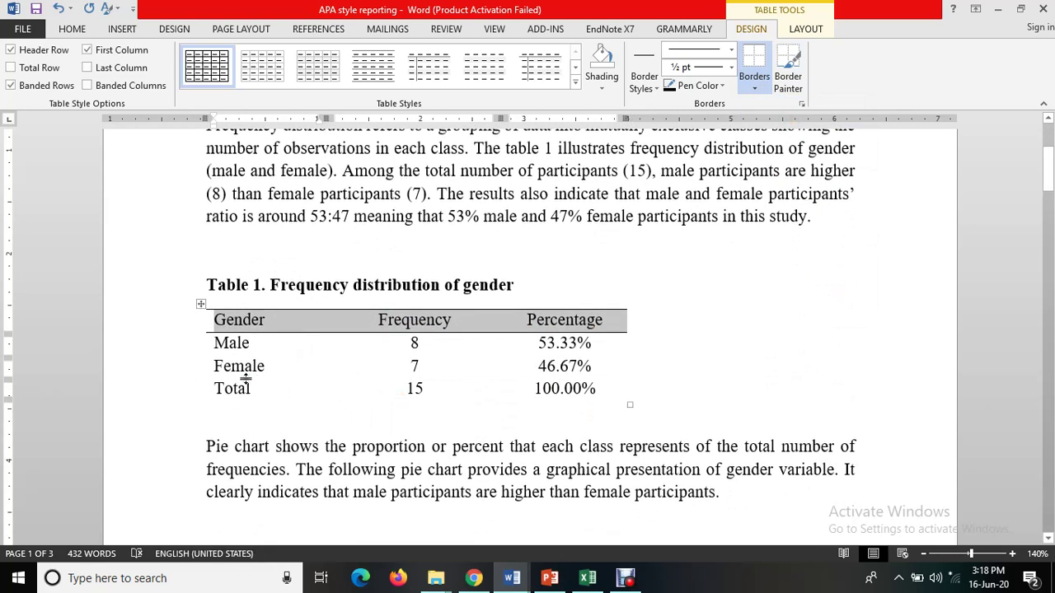
Add a bottom border under the Total row and widen the table slightly to the right.
left_click_drag(244, 385, 614, 363)
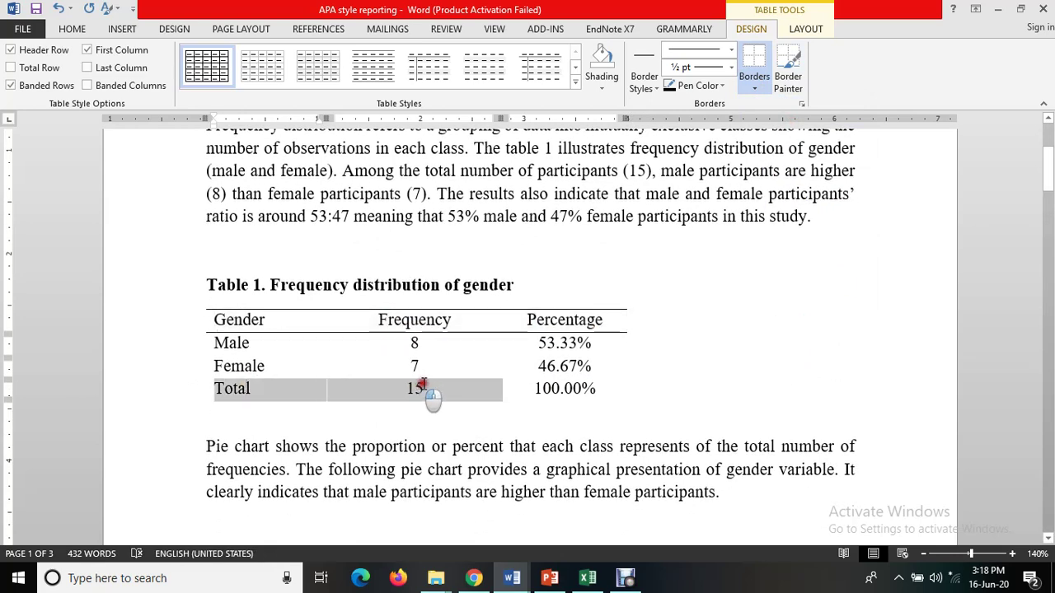
left_click(751, 82)
left_click(791, 104)
left_click(638, 383)
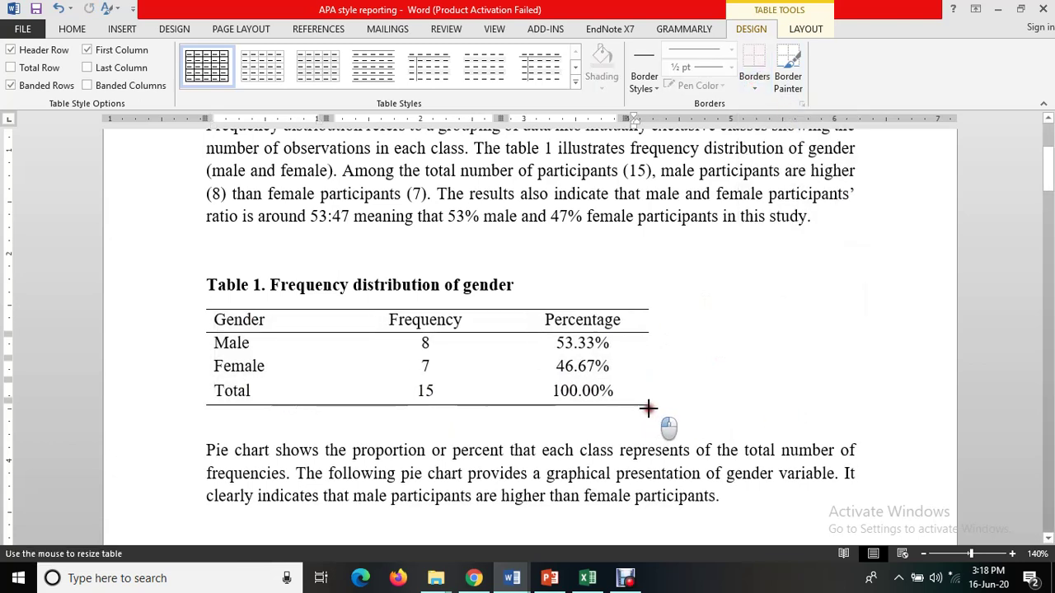
left_click_drag(631, 410, 660, 410)
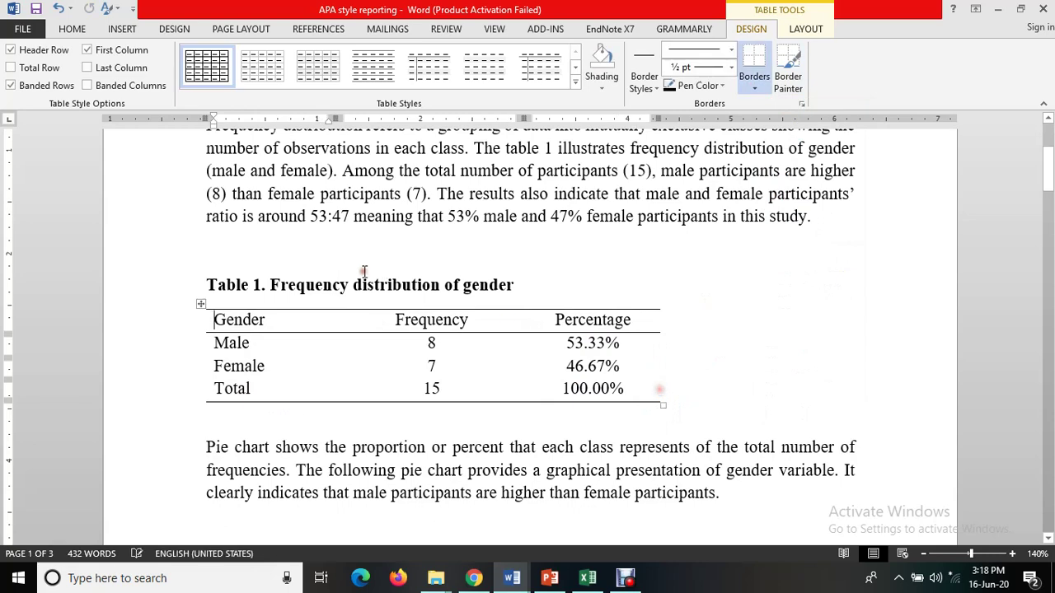
left_click_drag(531, 289, 239, 293)
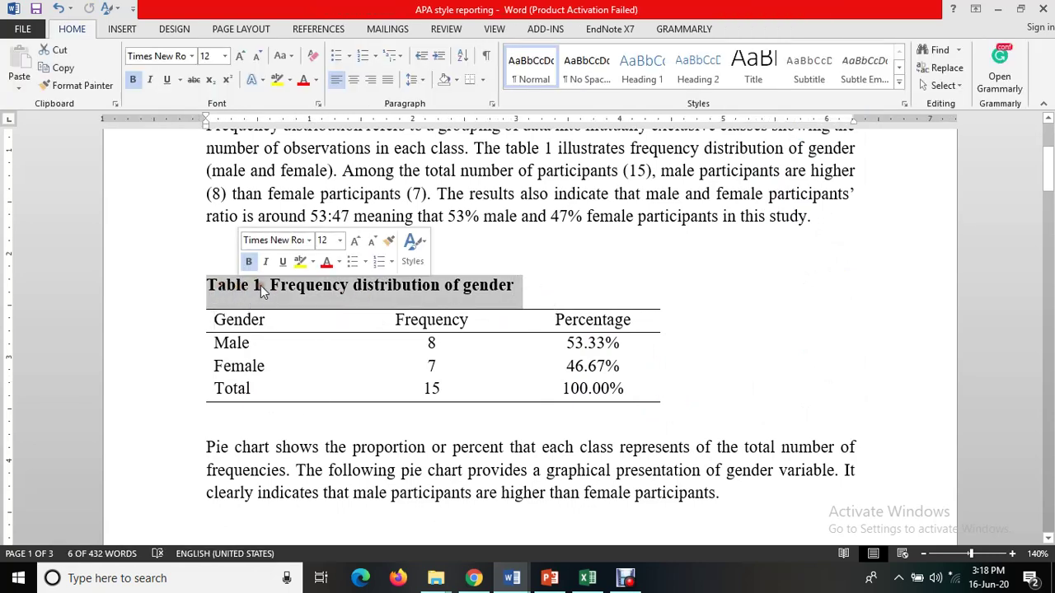
left_click(507, 291)
scroll(501, 354, "down", 3)
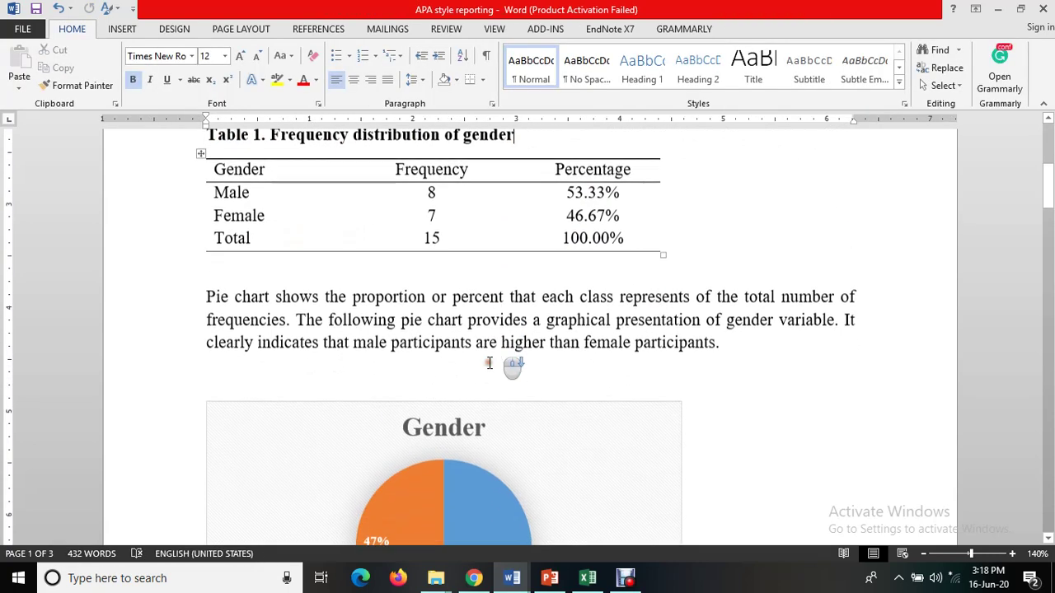
scroll(382, 410, "down", 2)
scroll(381, 410, "down", 2)
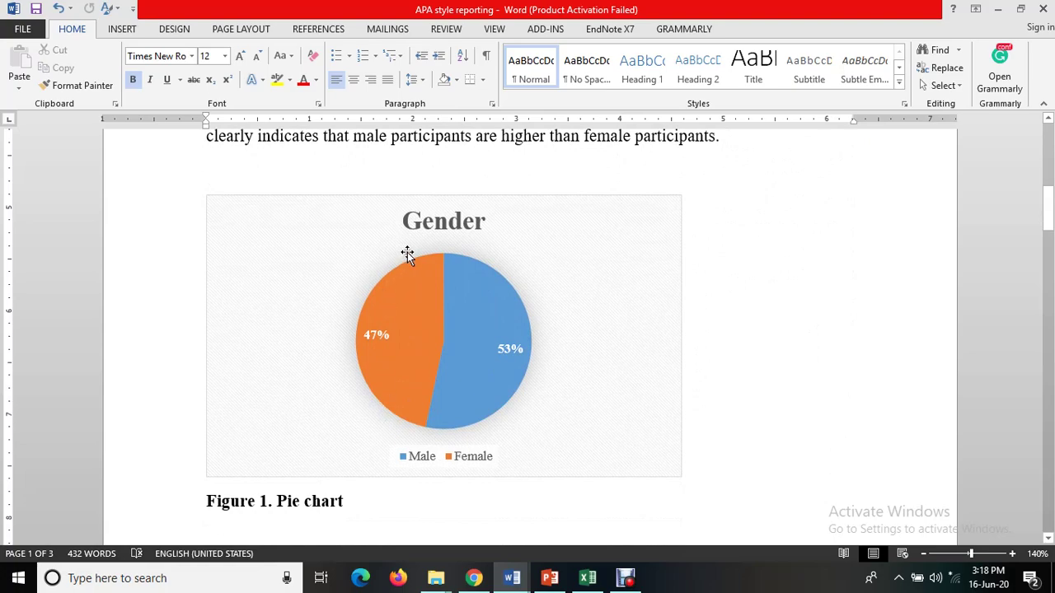
left_click_drag(370, 503, 231, 508)
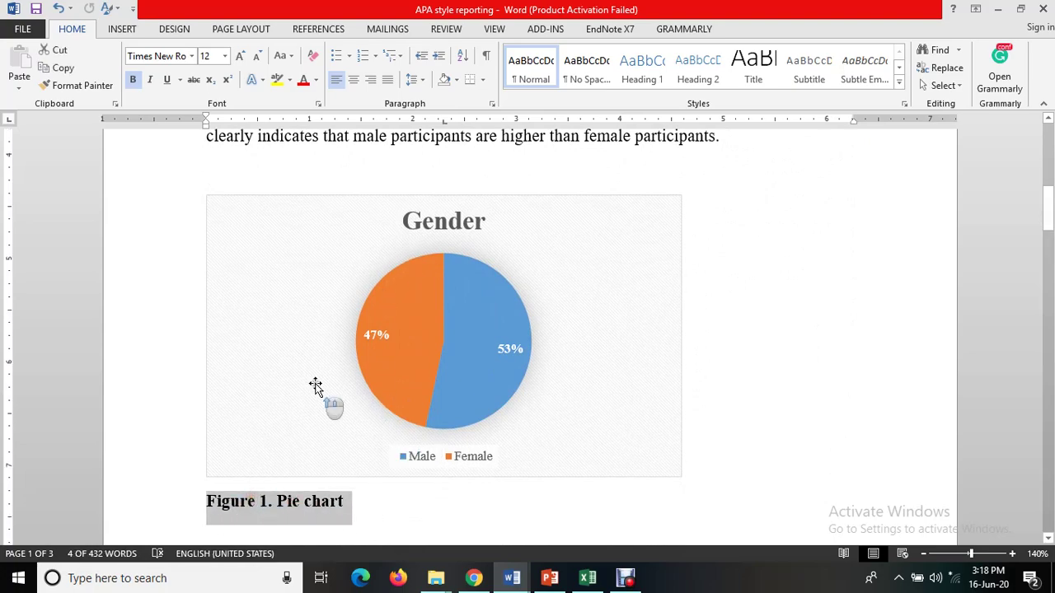
scroll(318, 386, "up", 5)
scroll(368, 401, "down", 4)
scroll(441, 392, "down", 2)
scroll(437, 396, "up", 2)
scroll(412, 346, "up", 1)
scroll(346, 280, "down", 1, "ctrl")
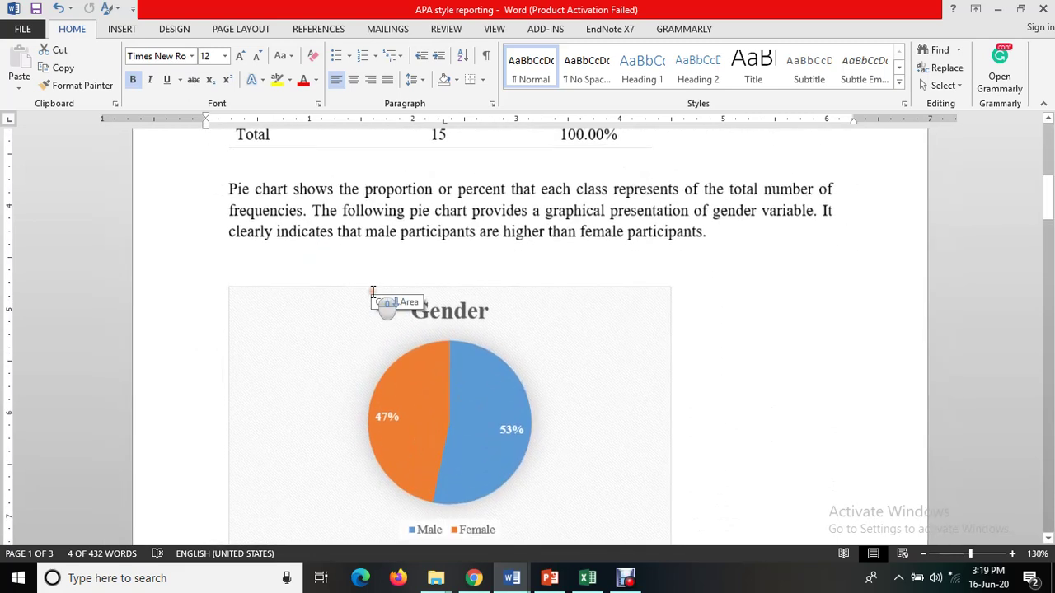
scroll(256, 202, "down", 1, "ctrl")
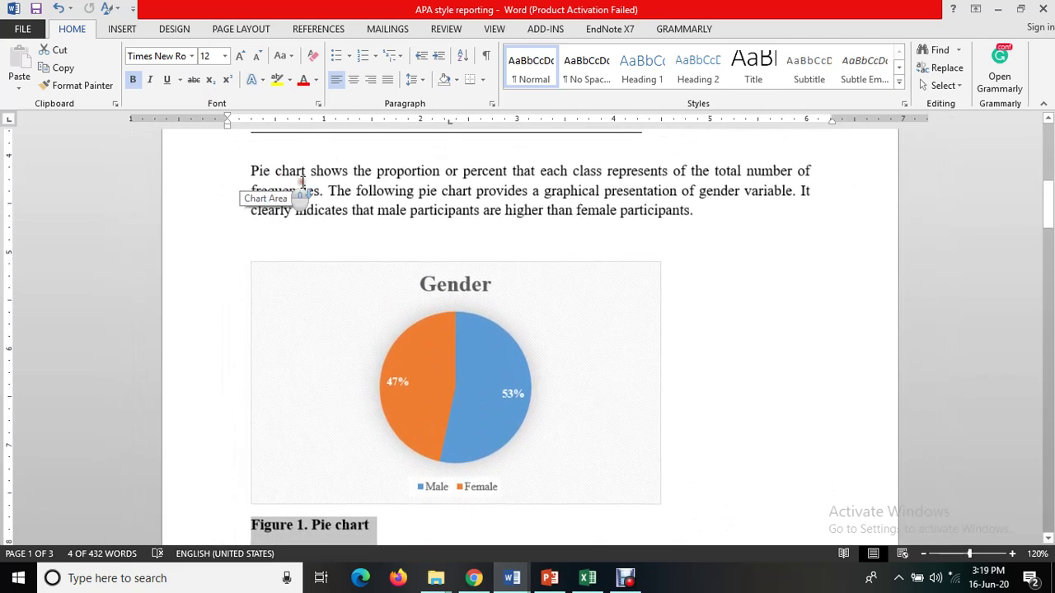
left_click(538, 192)
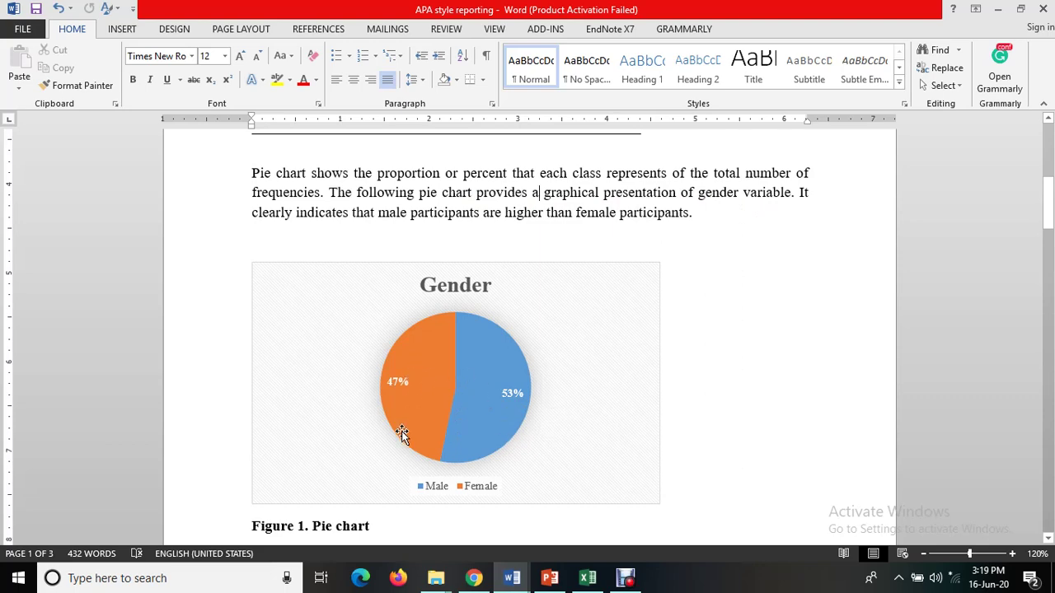
middle_click(476, 395)
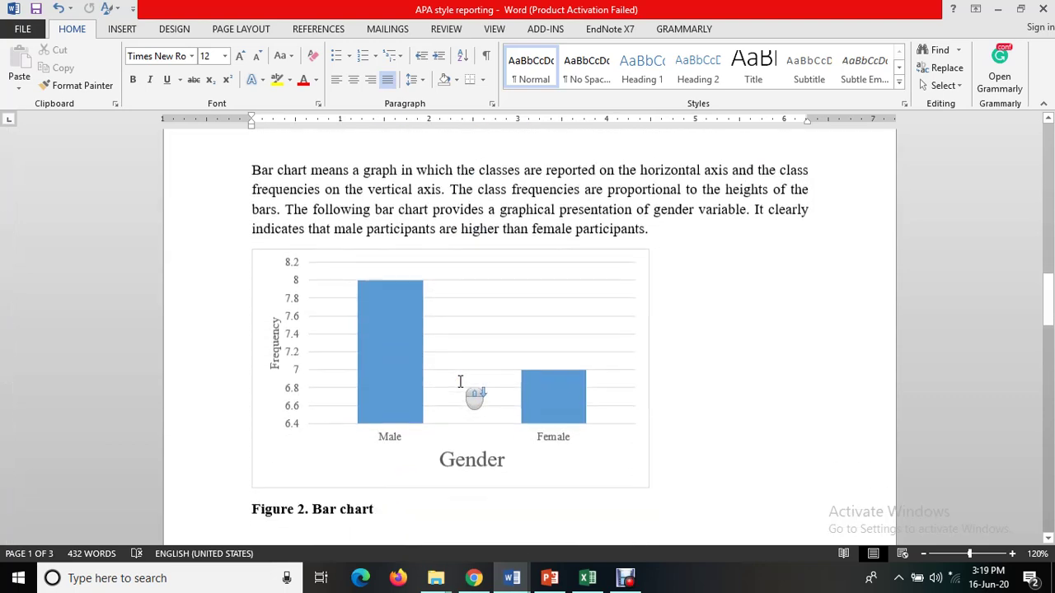
left_click(504, 230)
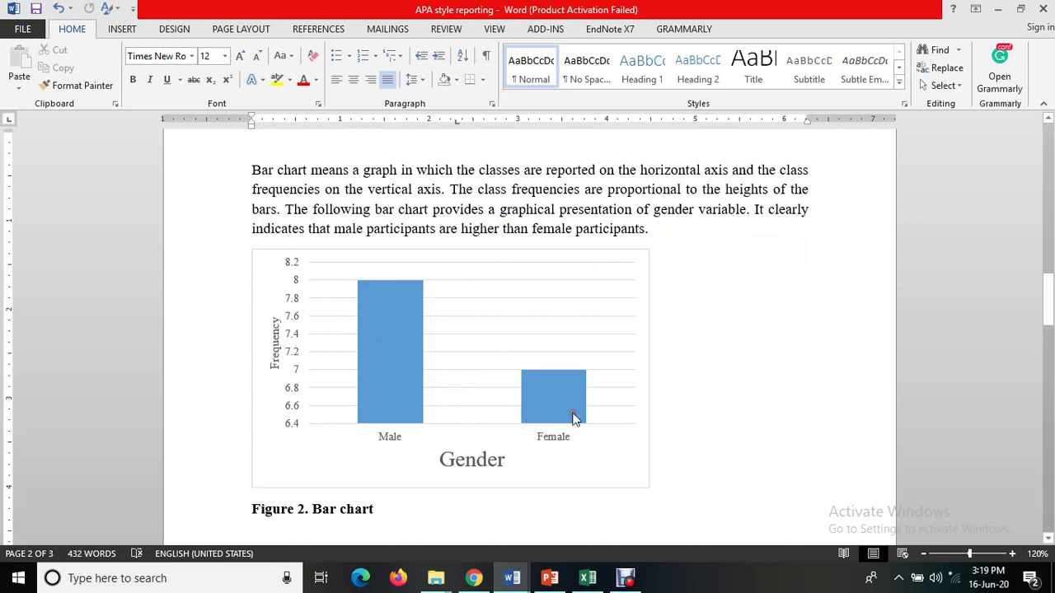
scroll(369, 371, "down", 4)
scroll(367, 362, "down", 1)
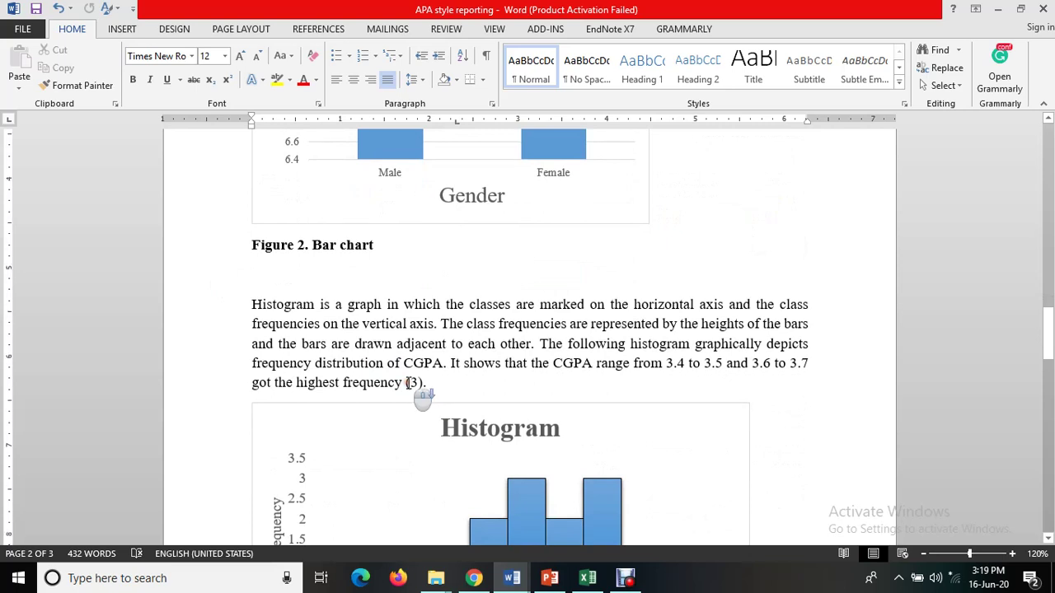
scroll(367, 346, "down", 1)
scroll(367, 328, "down", 2)
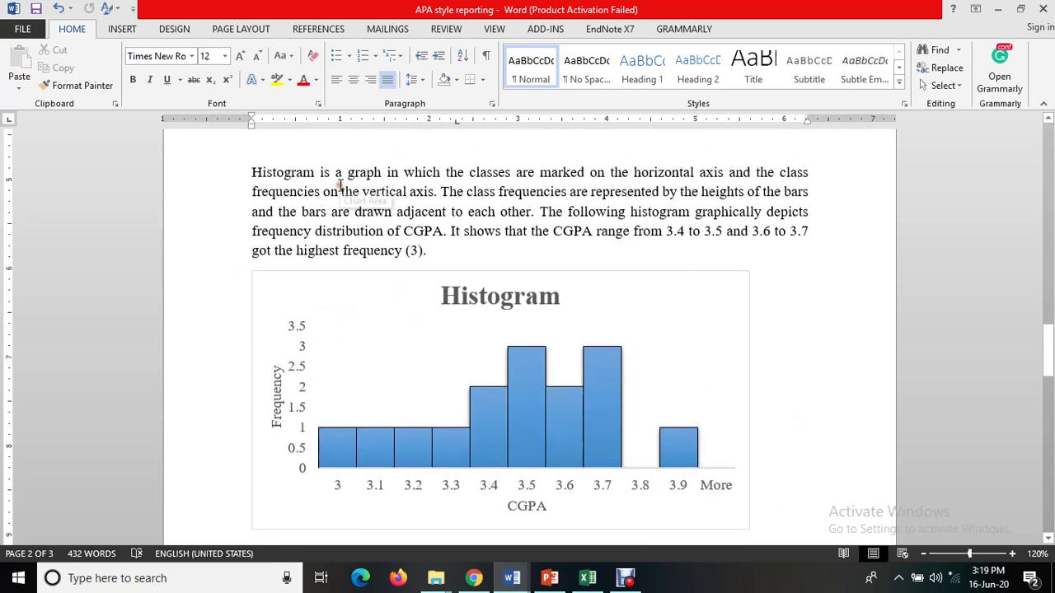
scroll(354, 190, "down", 1)
scroll(434, 254, "up", 1)
scroll(434, 254, "down", 1)
scroll(432, 246, "up", 1)
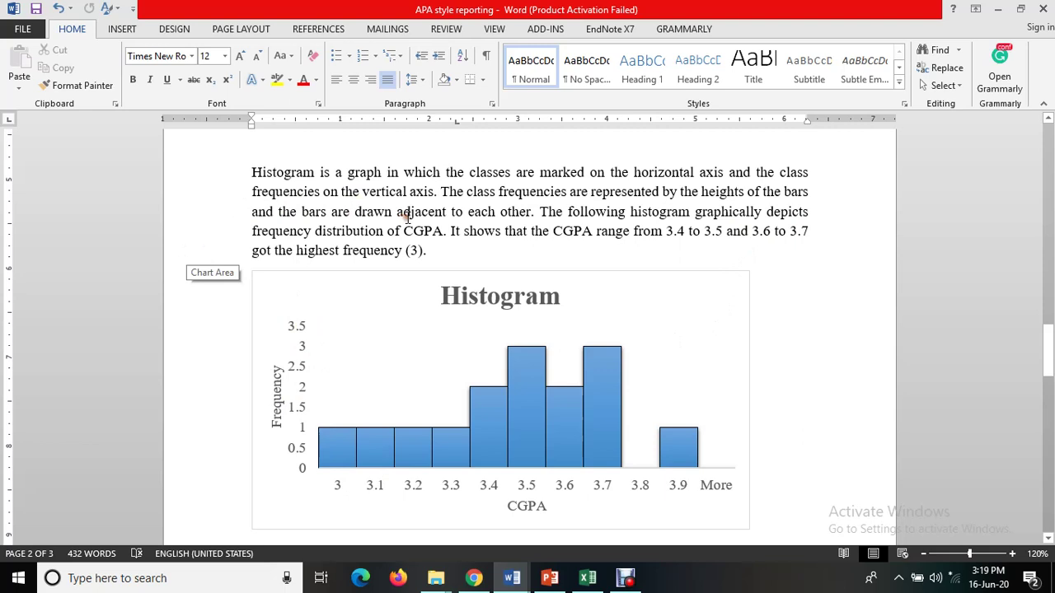
left_click(491, 452)
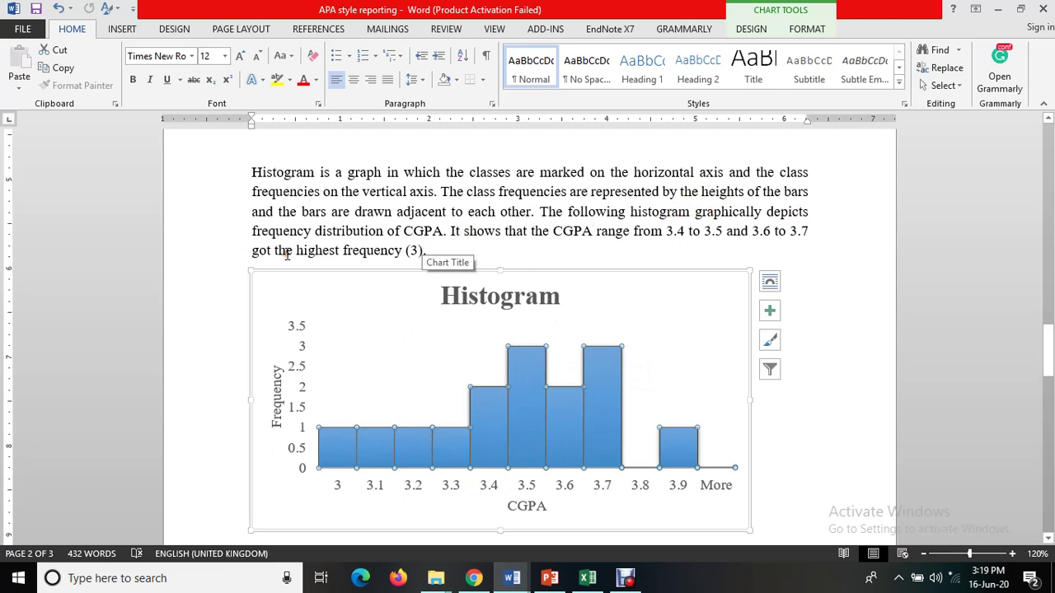
left_click_drag(443, 231, 387, 232)
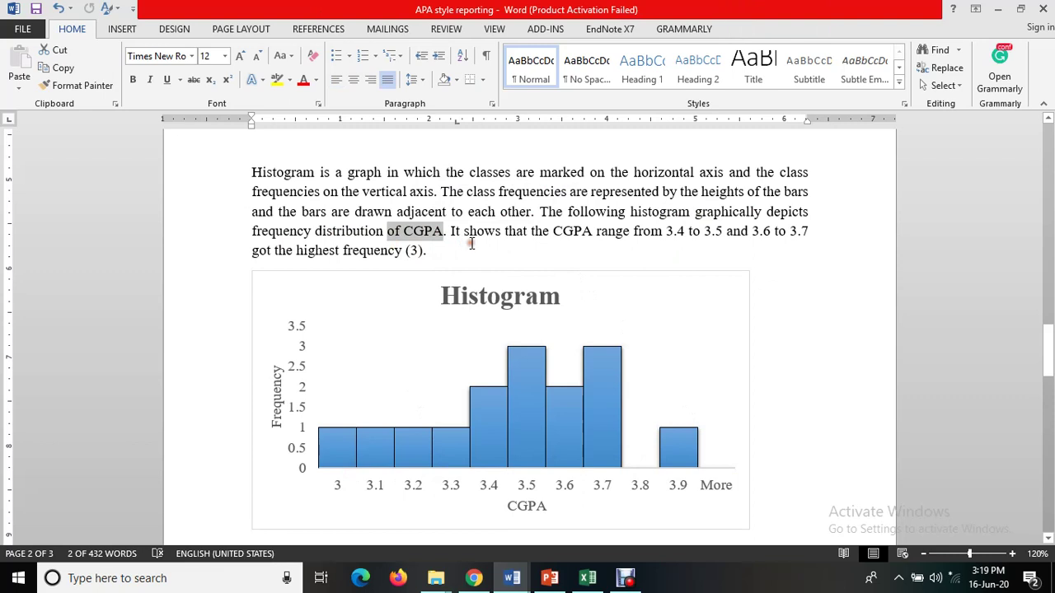
Bold the ranges '3.4 to 3.5' and '3.6 to 3.7' in the histogram paragraph.
double_click(678, 231)
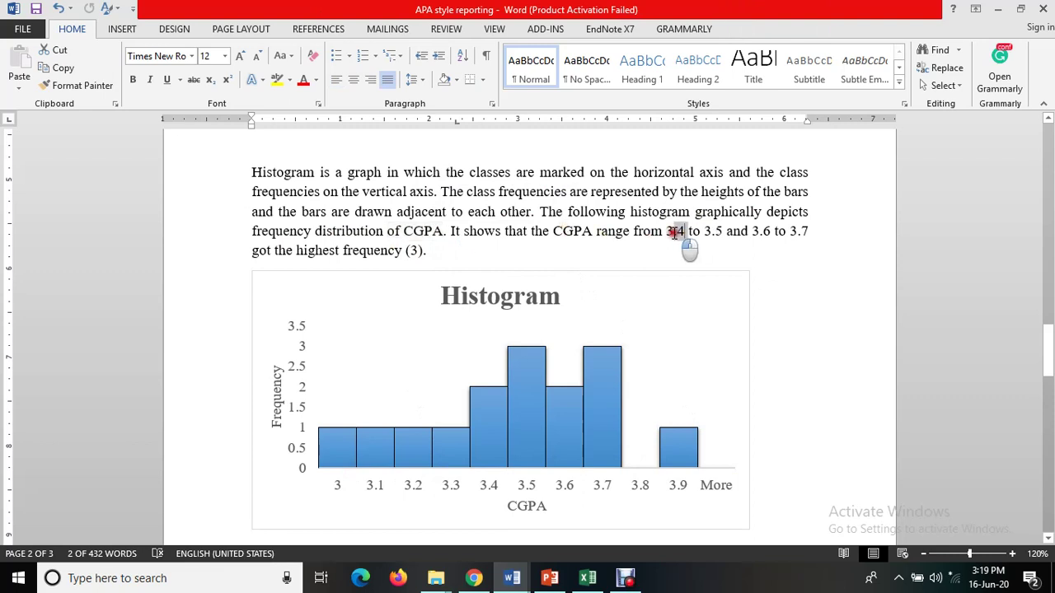
left_click_drag(675, 232, 720, 231)
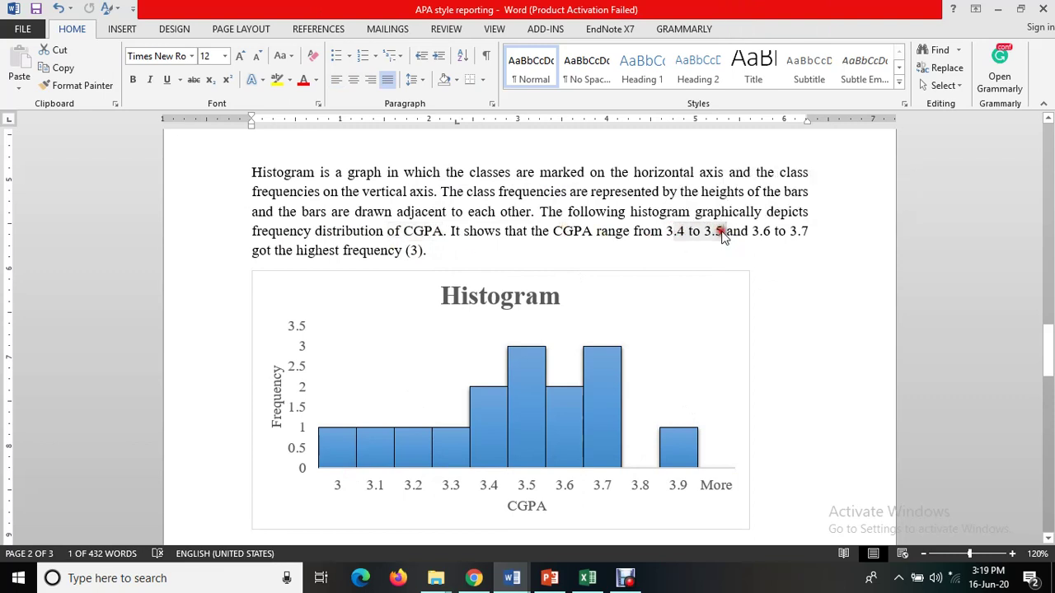
key("ctrl+b")
left_click(772, 252)
left_click_drag(751, 231, 810, 232)
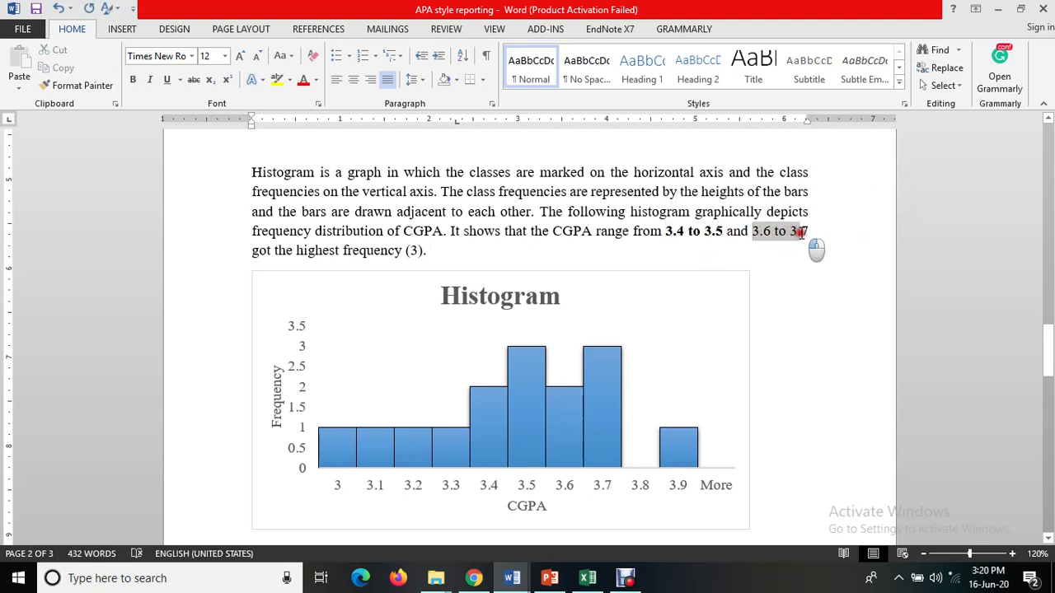
key("ctrl+b")
Inspect the histogram chart's design options and its 3.5 and 3.7 bars.
left_click(606, 403)
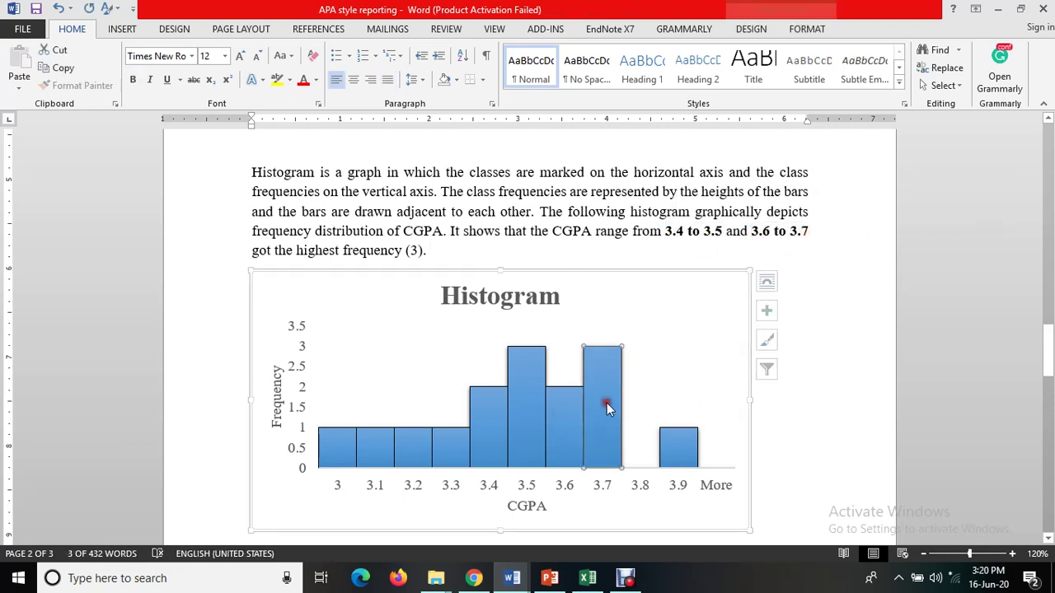
left_click(611, 389)
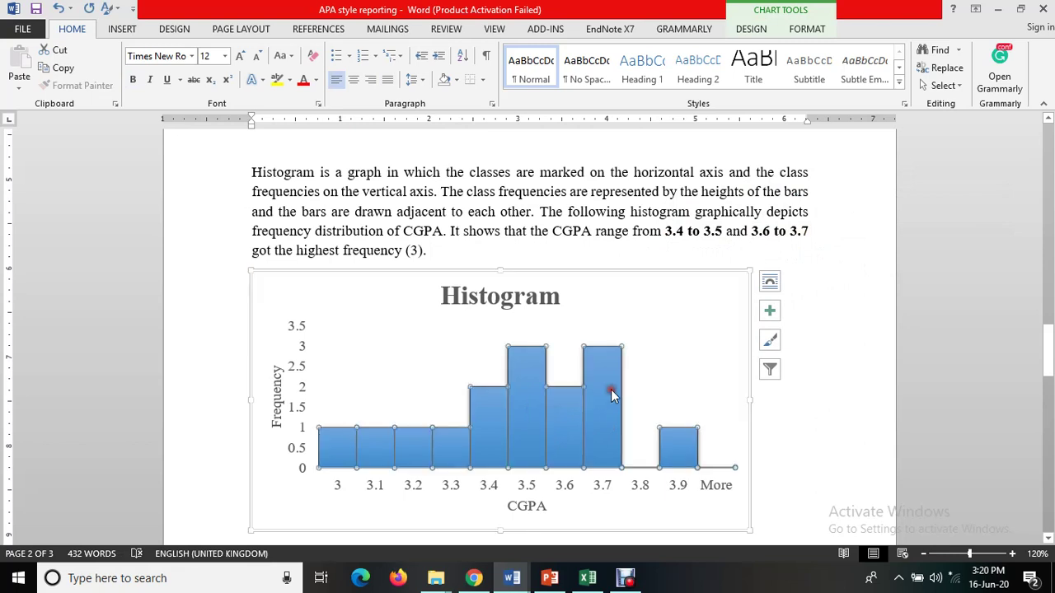
left_click(752, 29)
left_click(779, 406)
left_click(310, 247)
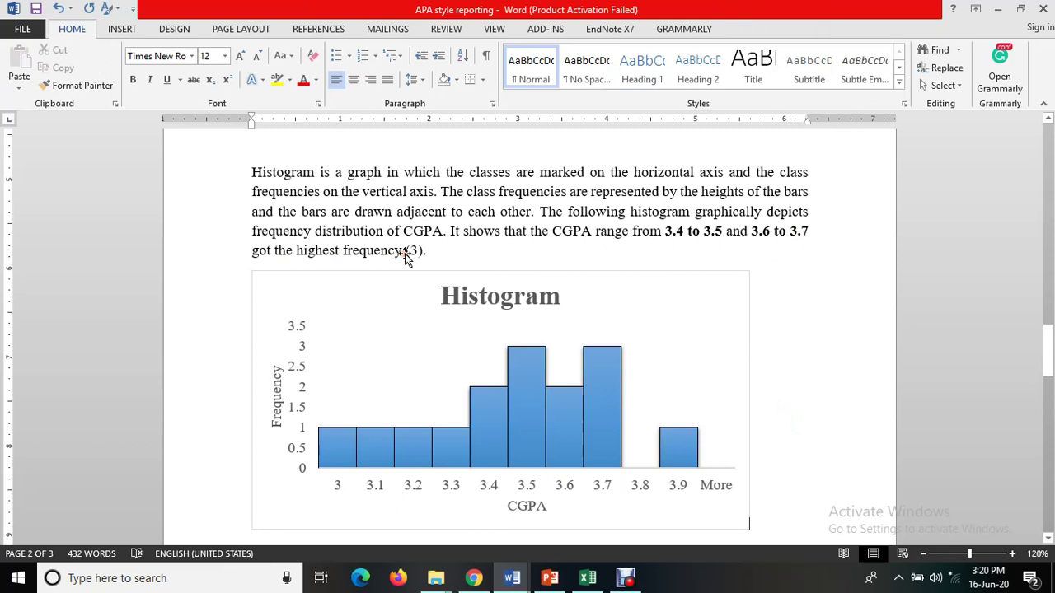
left_click(618, 390)
left_click(537, 380)
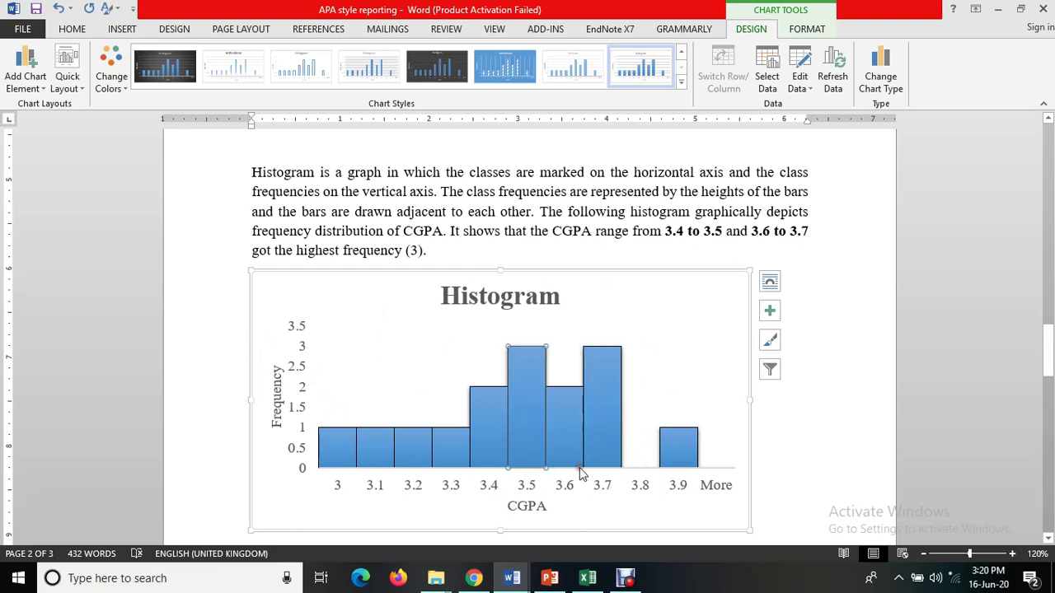
left_click(615, 414)
Select the whole Histogram description paragraph.
left_click_drag(457, 259, 252, 173)
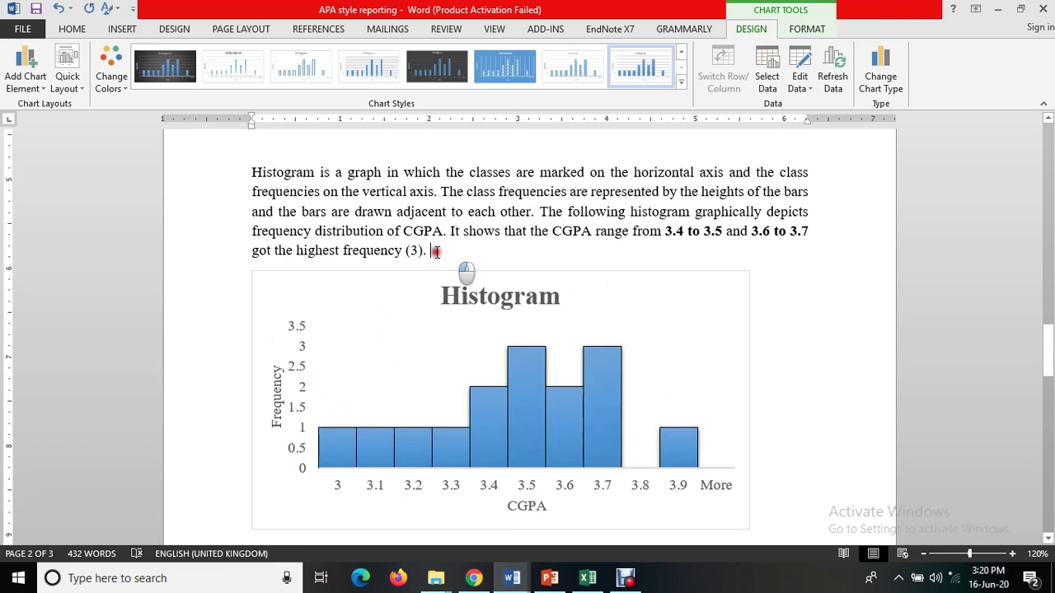
left_click(472, 266)
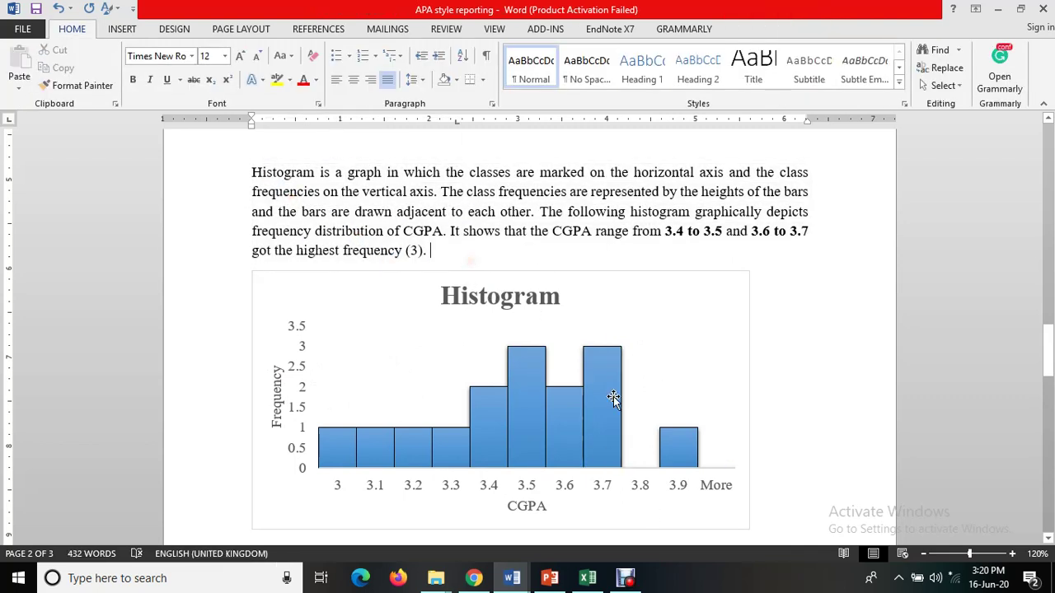
scroll(624, 407, "down", 1)
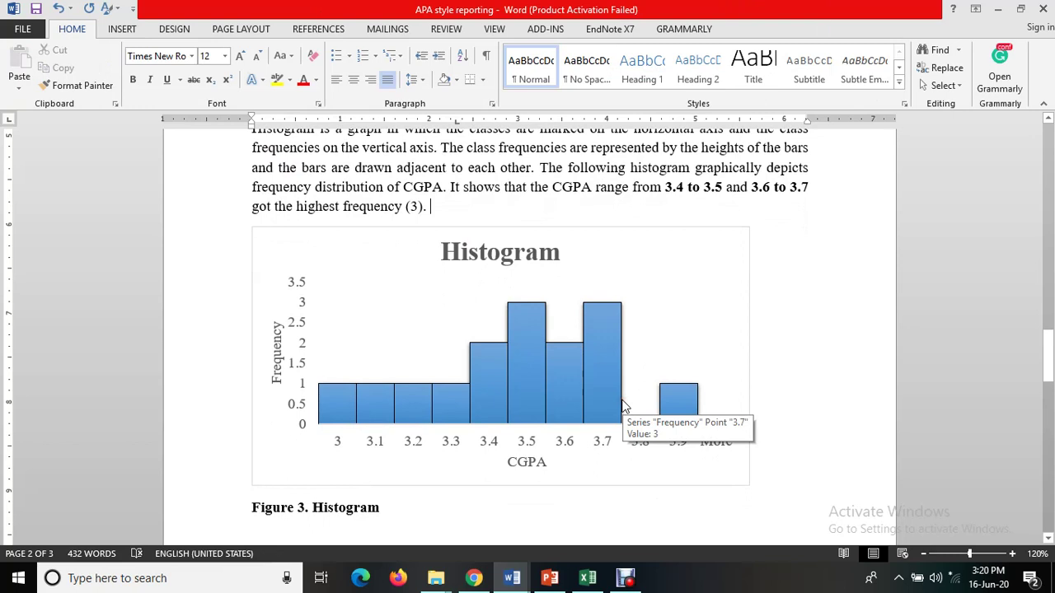
mouse_move(564, 445)
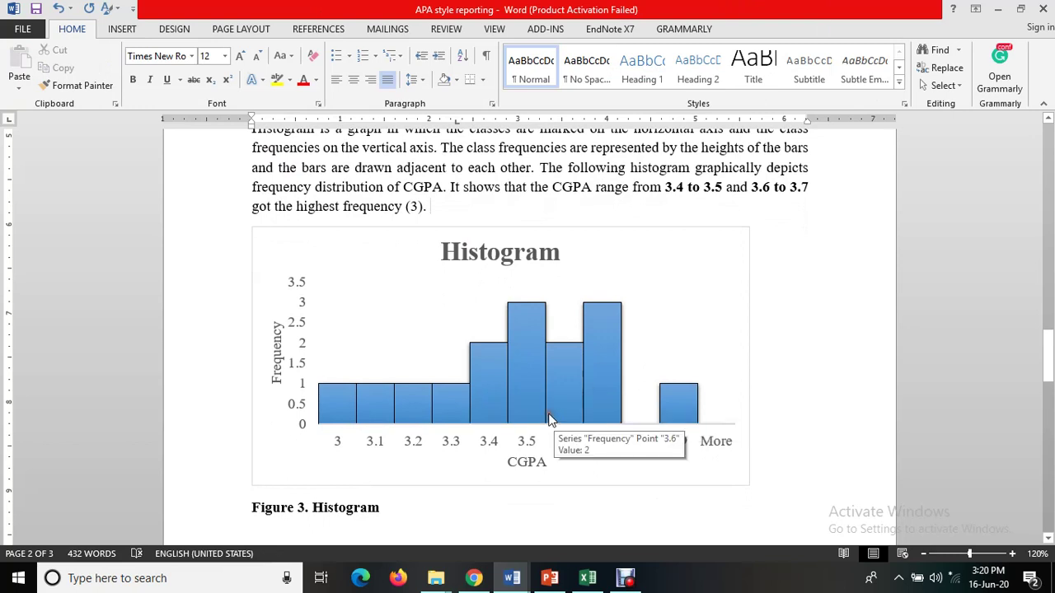
scroll(551, 420, "up", 1)
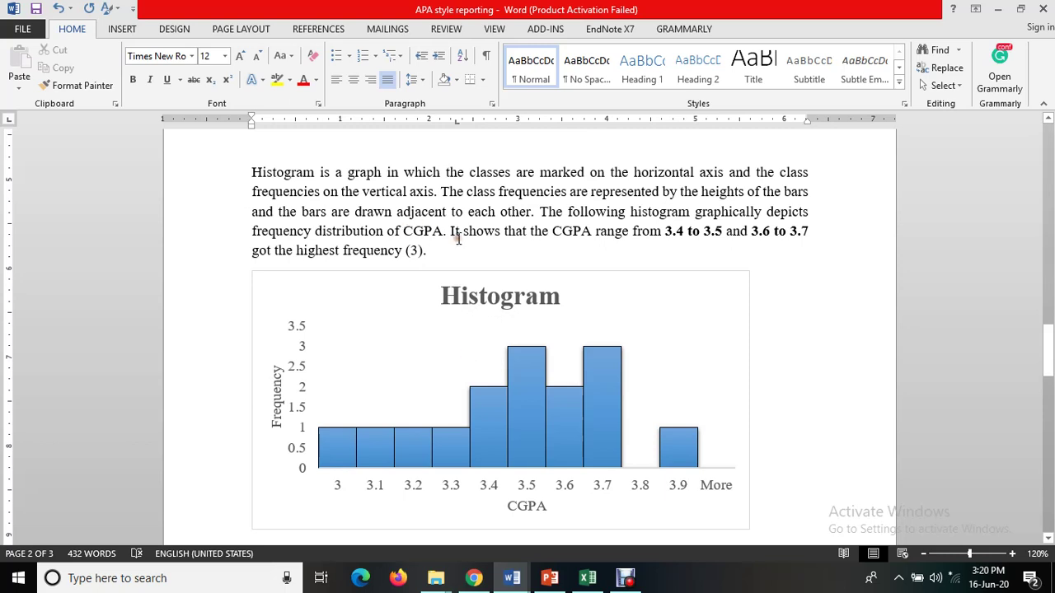
left_click_drag(437, 252, 220, 174)
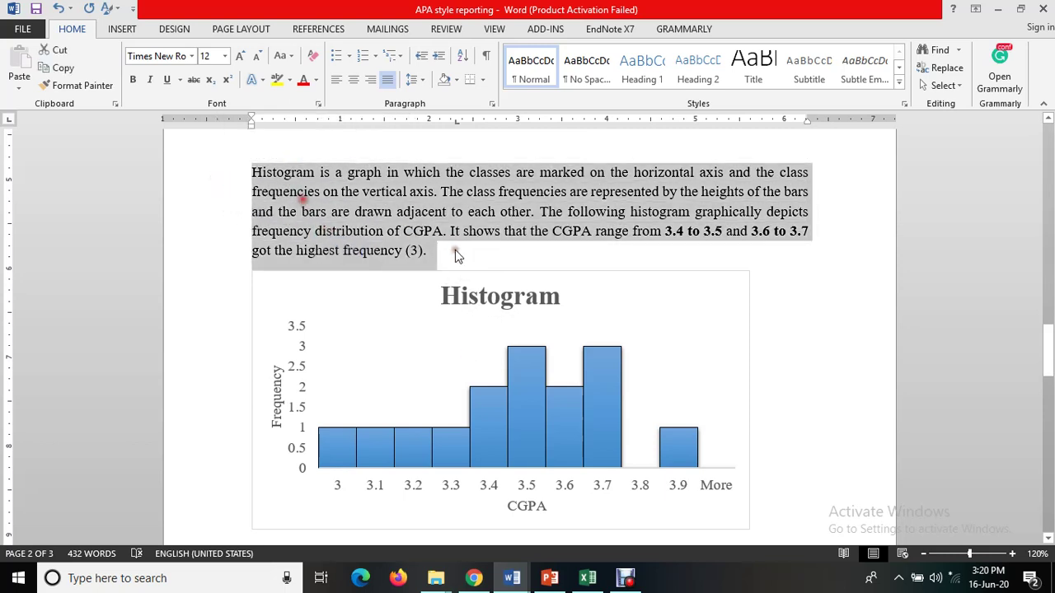